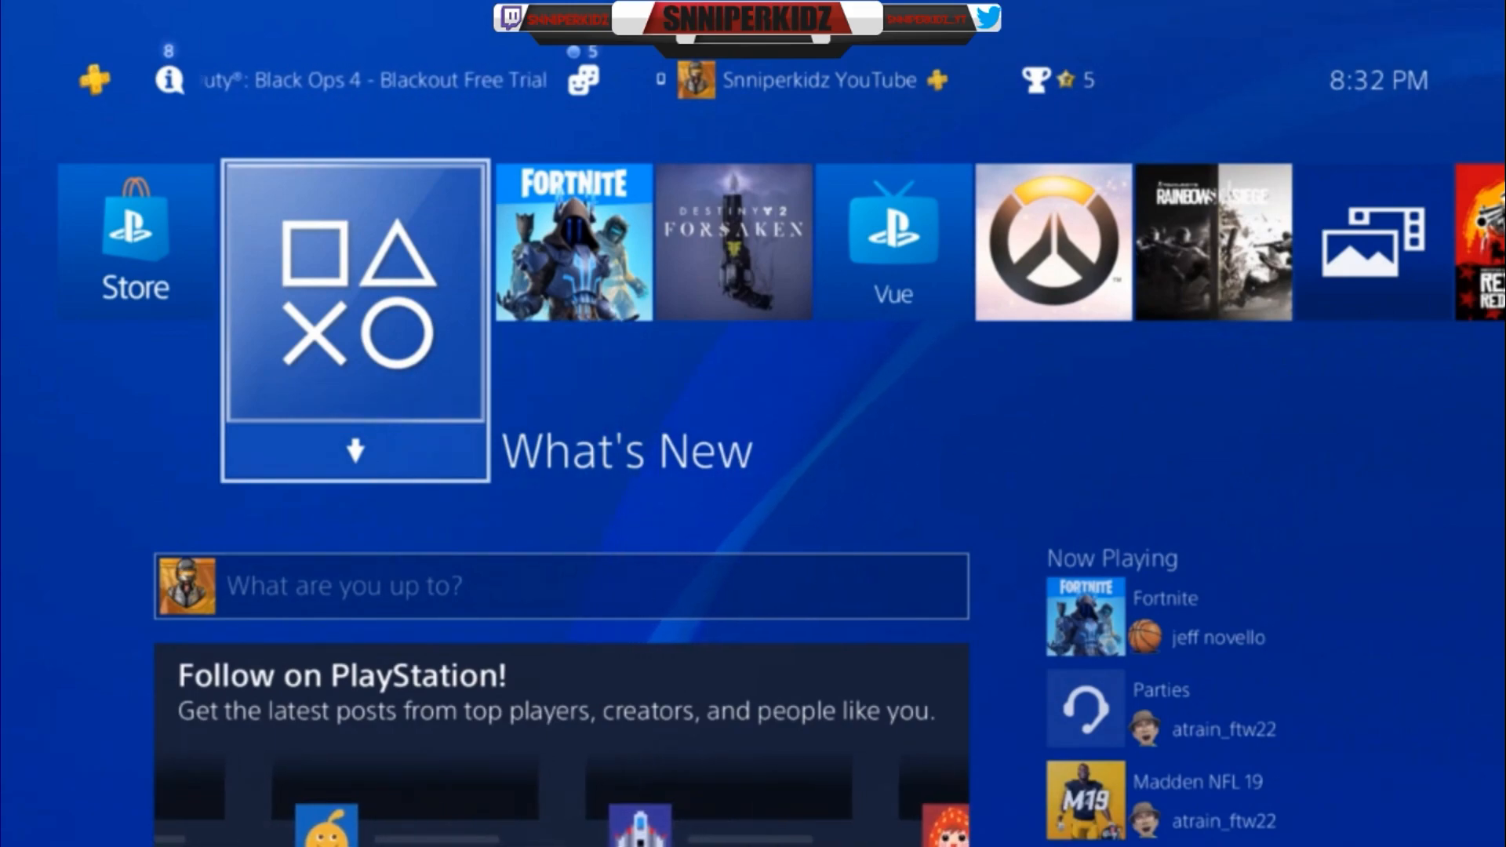
# Open the Remote Play Connection Settings in the console's system settings
pyautogui.press('Up')
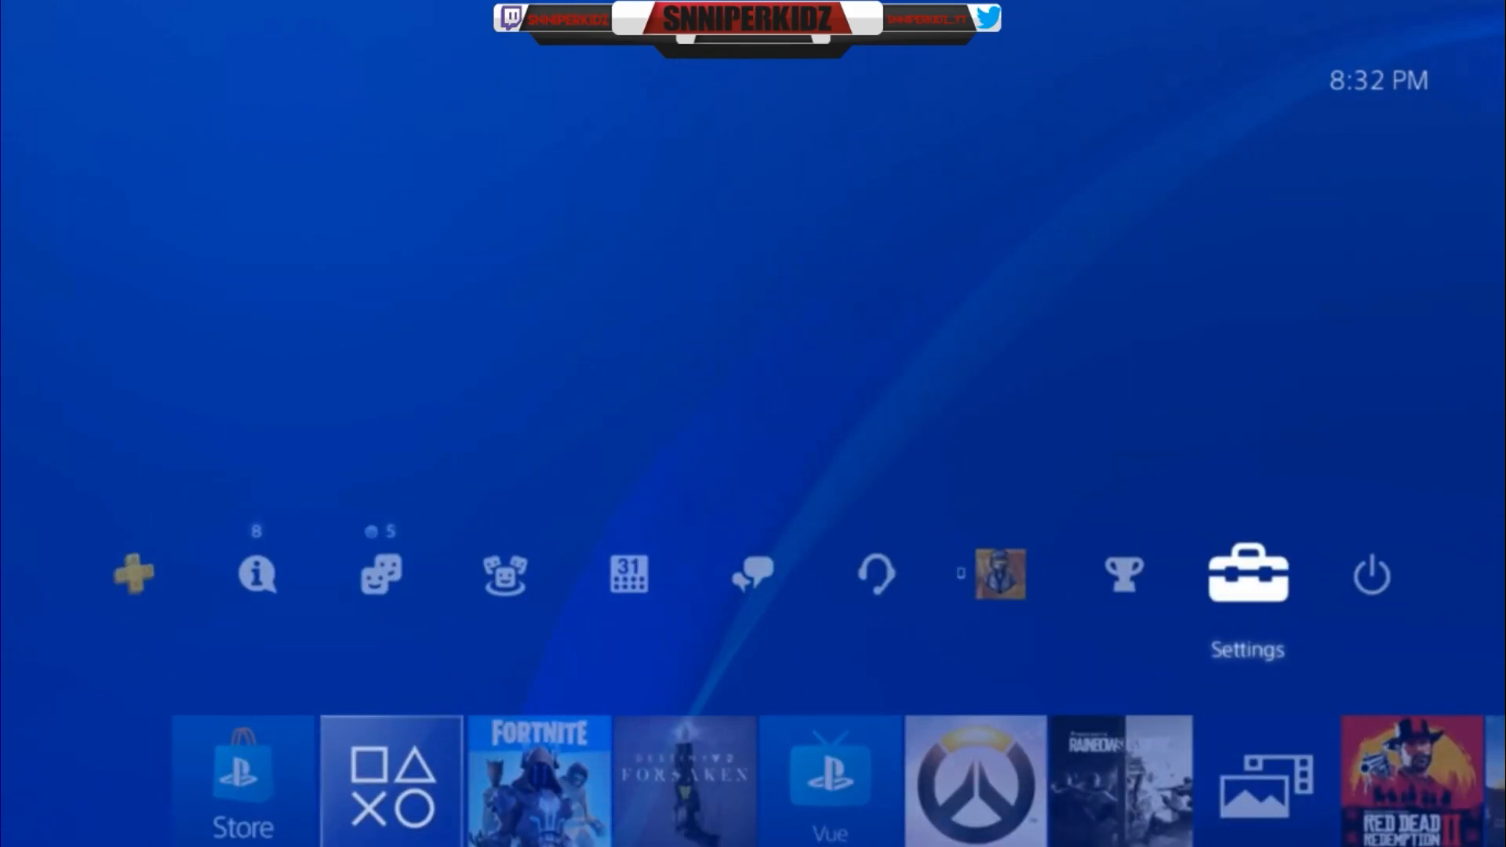
pyautogui.press('Return')
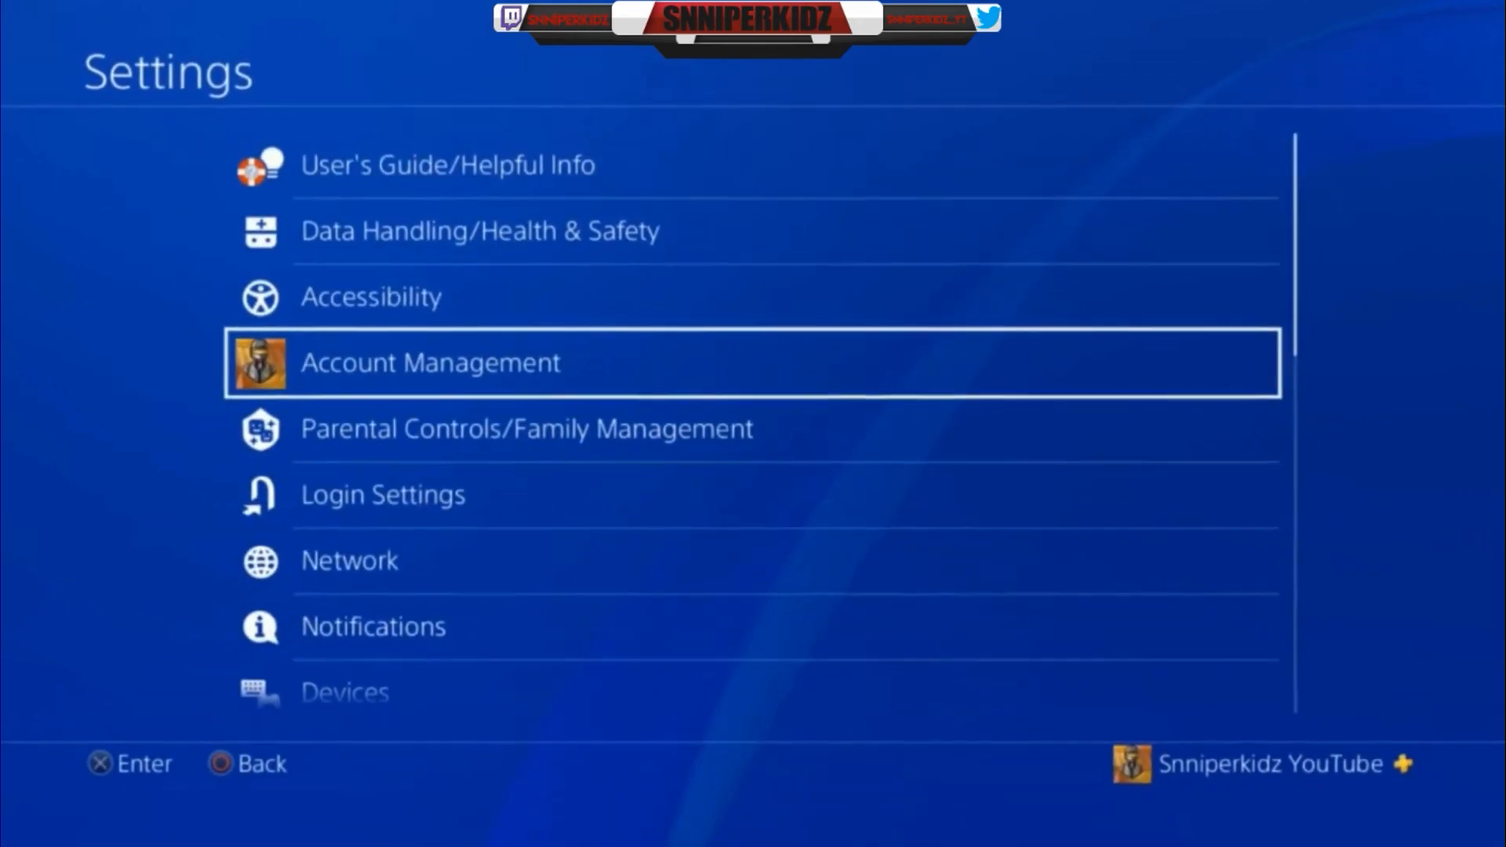
pyautogui.press('Down')
pyautogui.press('Down')
pyautogui.press('Down')
pyautogui.press('Down')
pyautogui.press('Down')
pyautogui.press('Down')
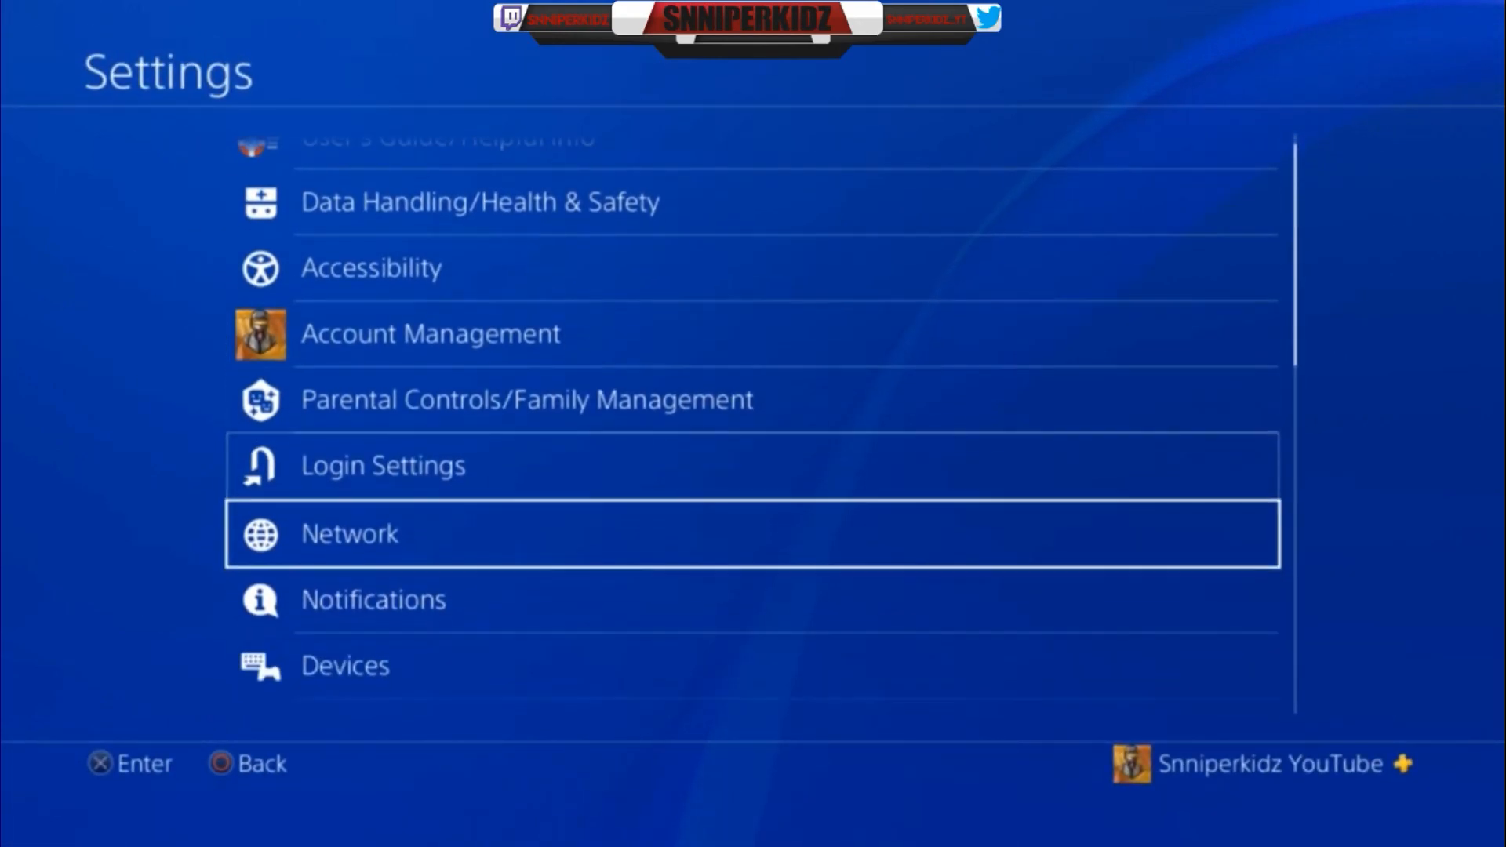
pyautogui.press('Down')
pyautogui.press('Down')
pyautogui.press('Down')
pyautogui.press('Down')
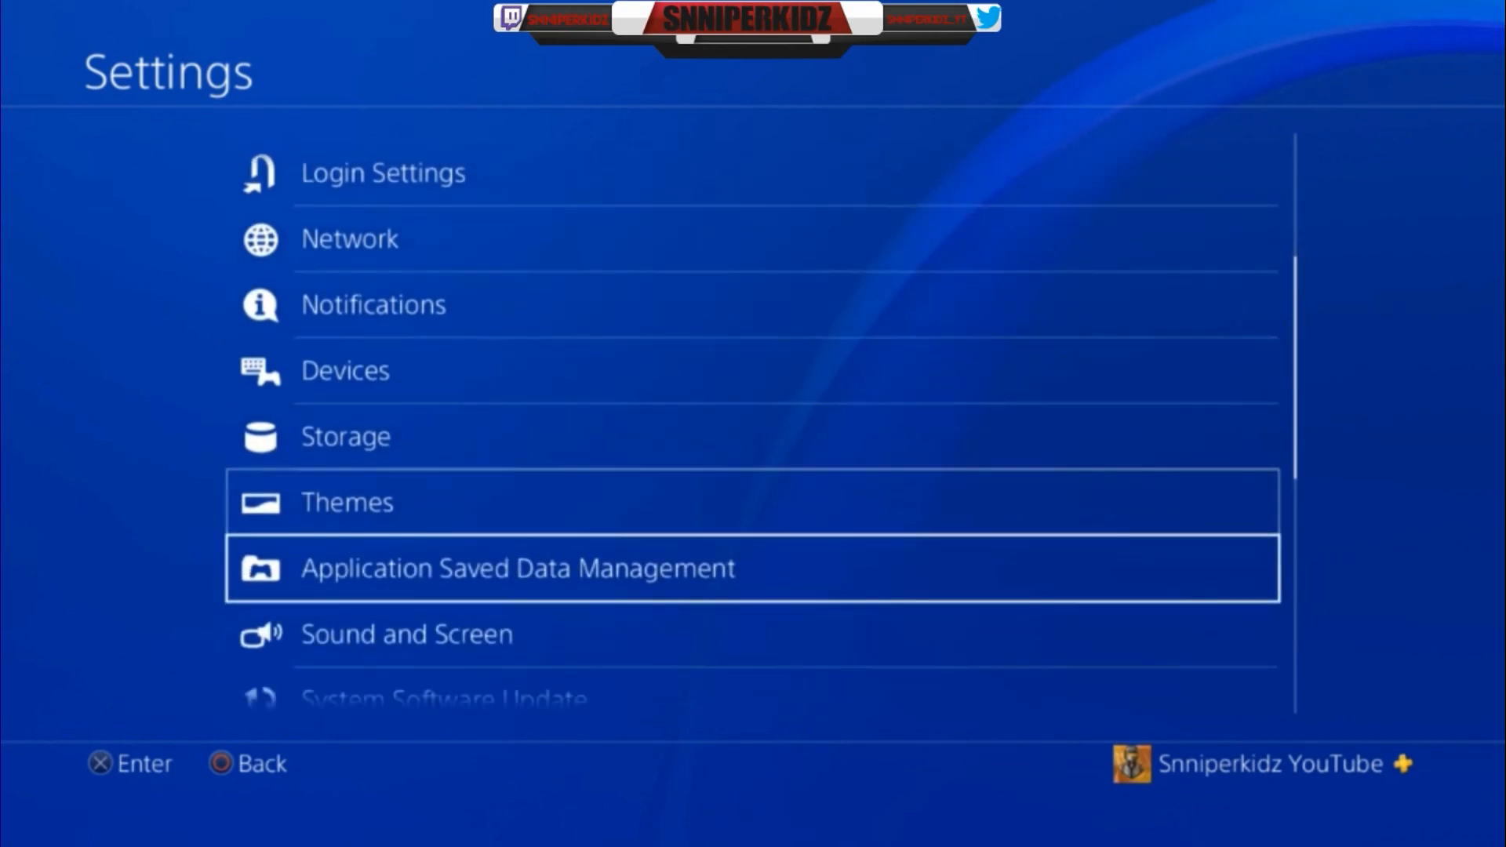
pyautogui.press('Down')
pyautogui.press('Down')
pyautogui.press('Down')
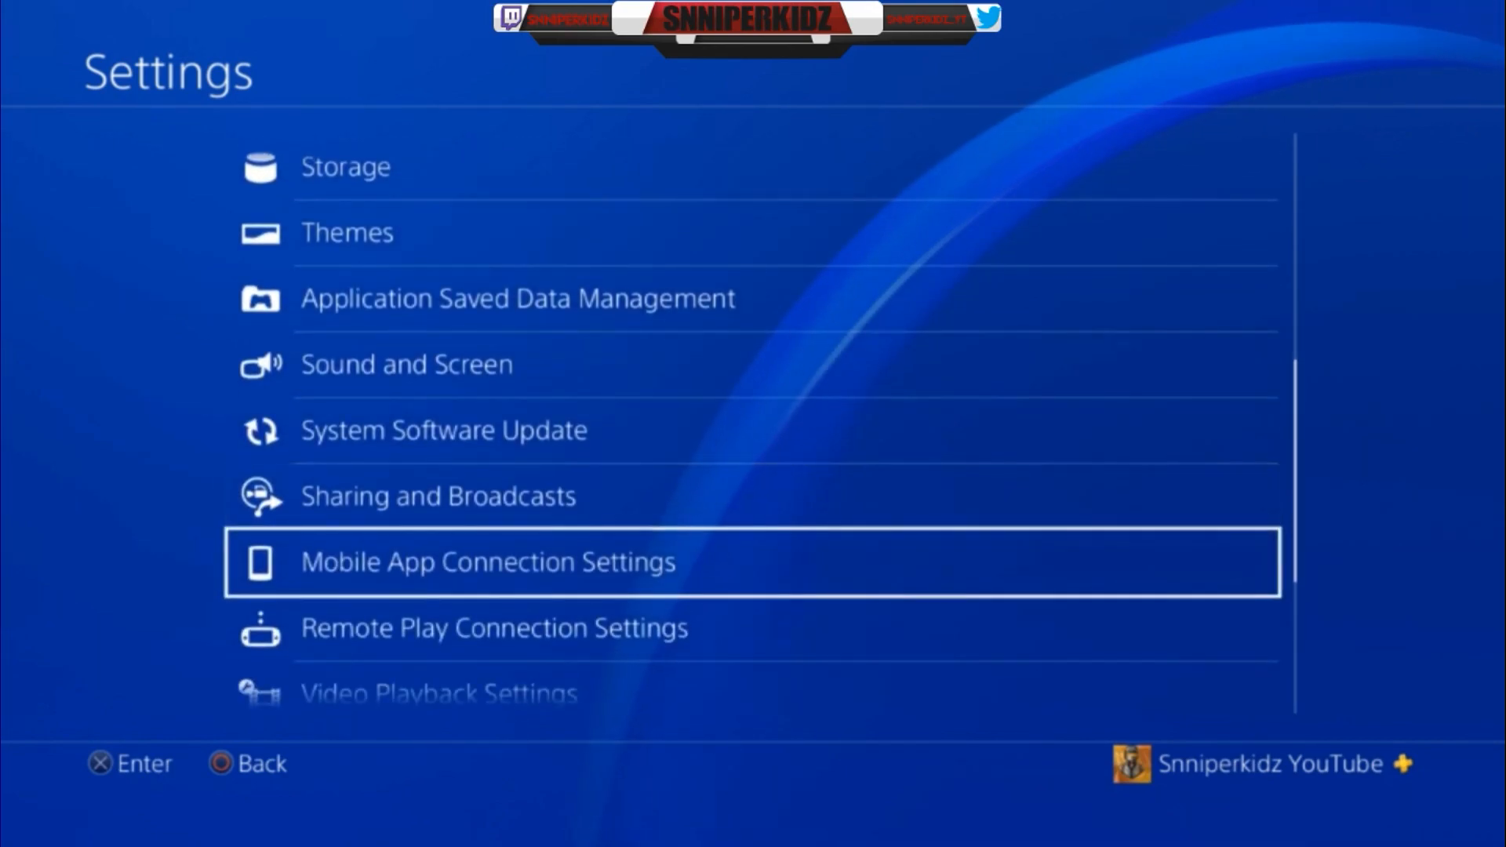
pyautogui.press('Return')
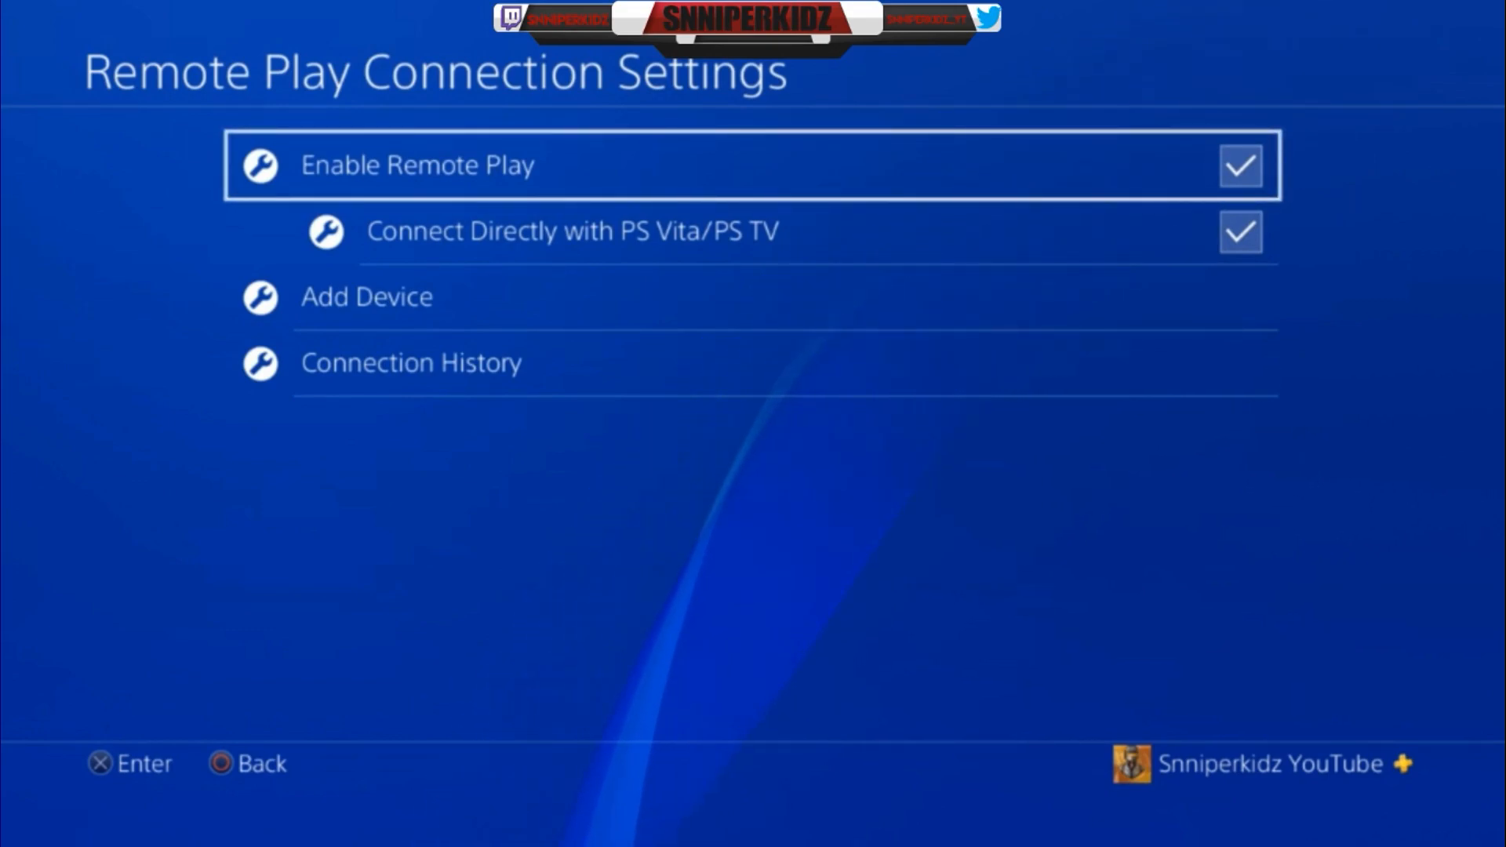
# Try to toggle the Enable Remote Play option and return to the home screen
pyautogui.press('Return')
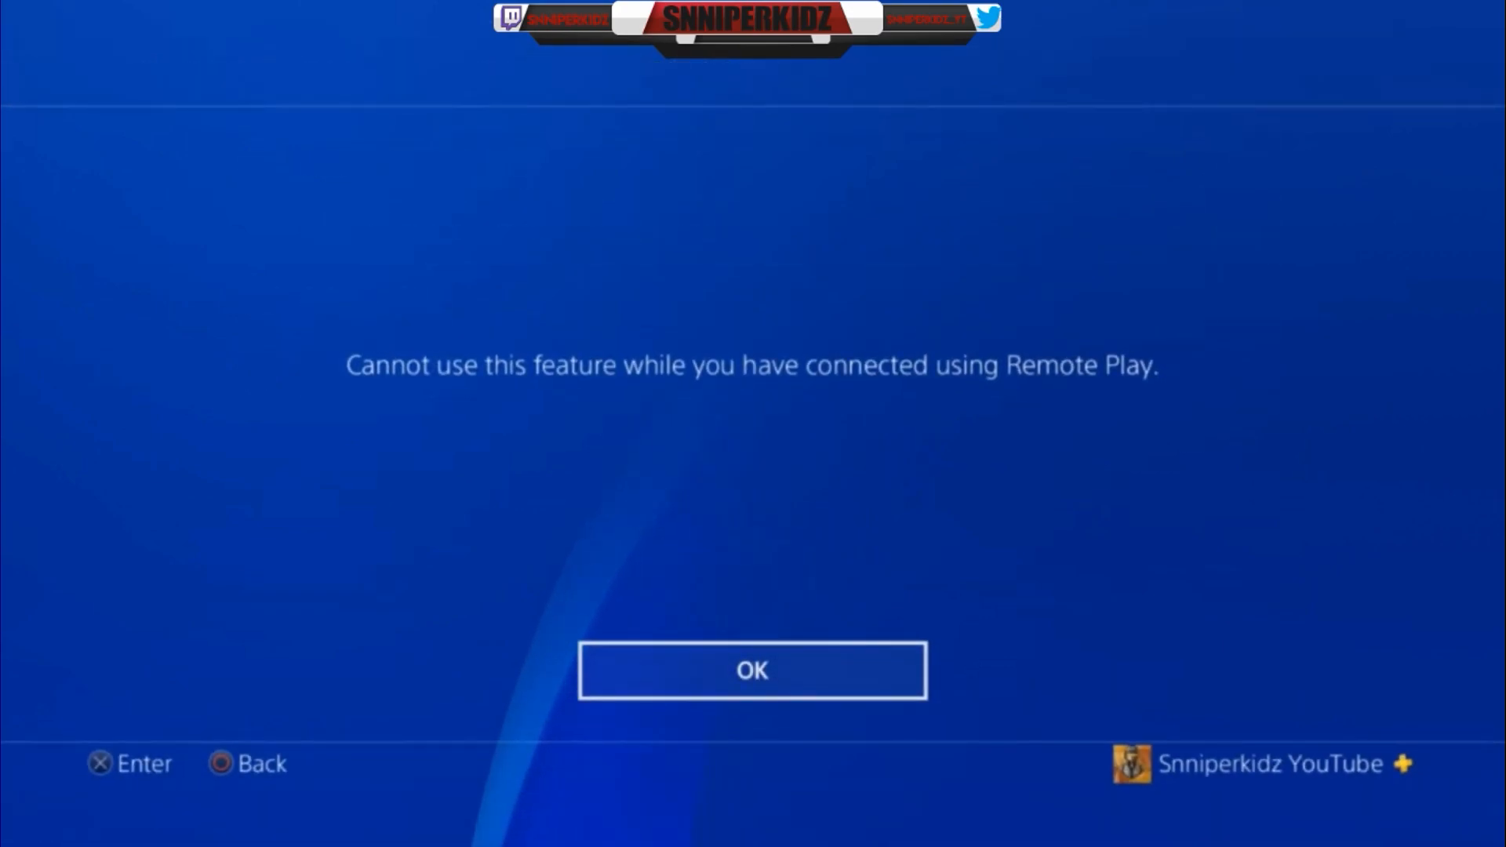
pyautogui.press('Return')
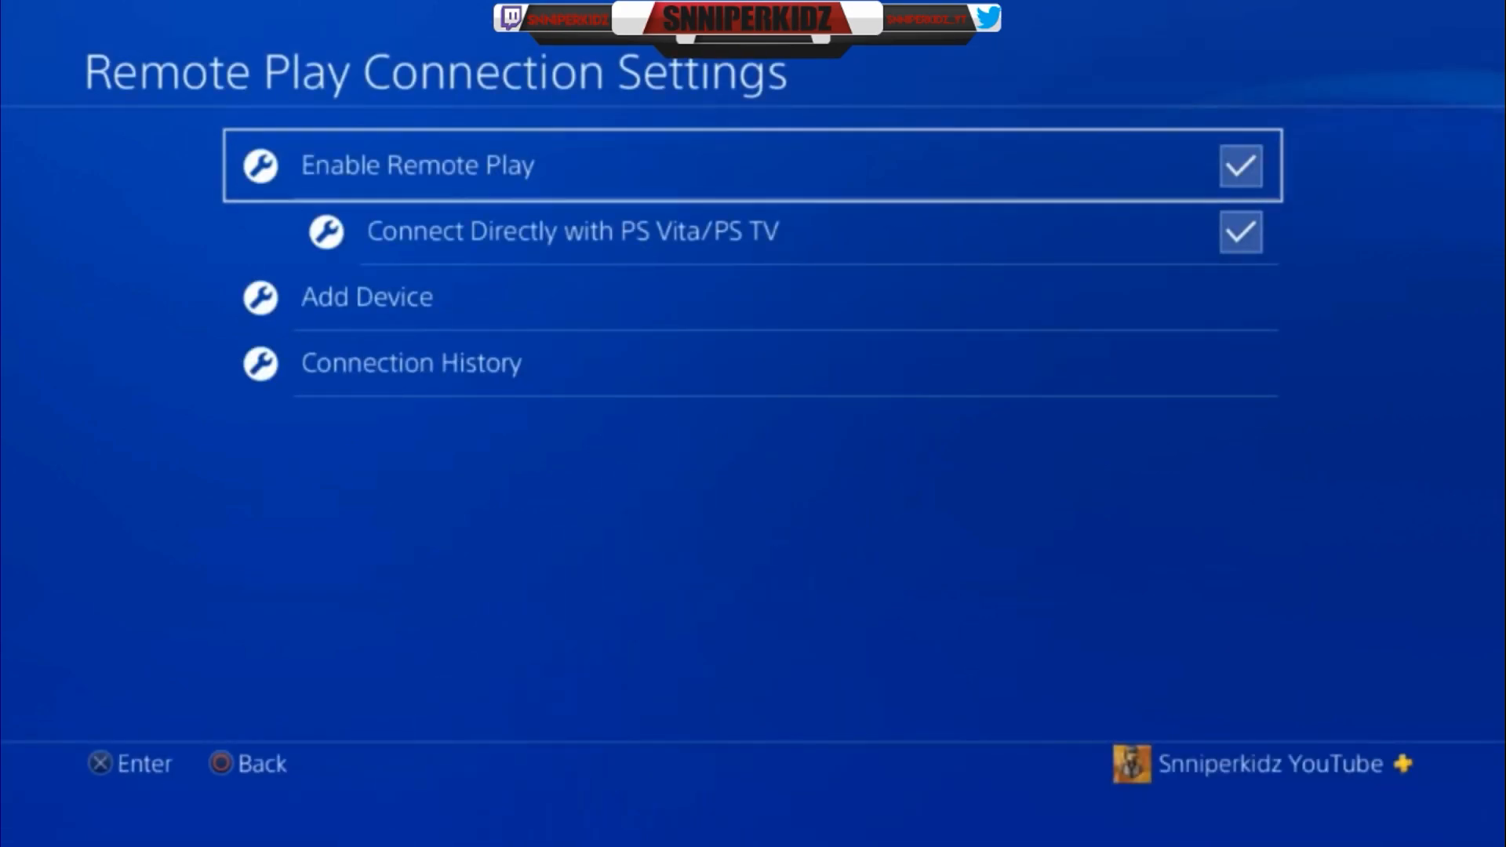
pyautogui.press('Escape')
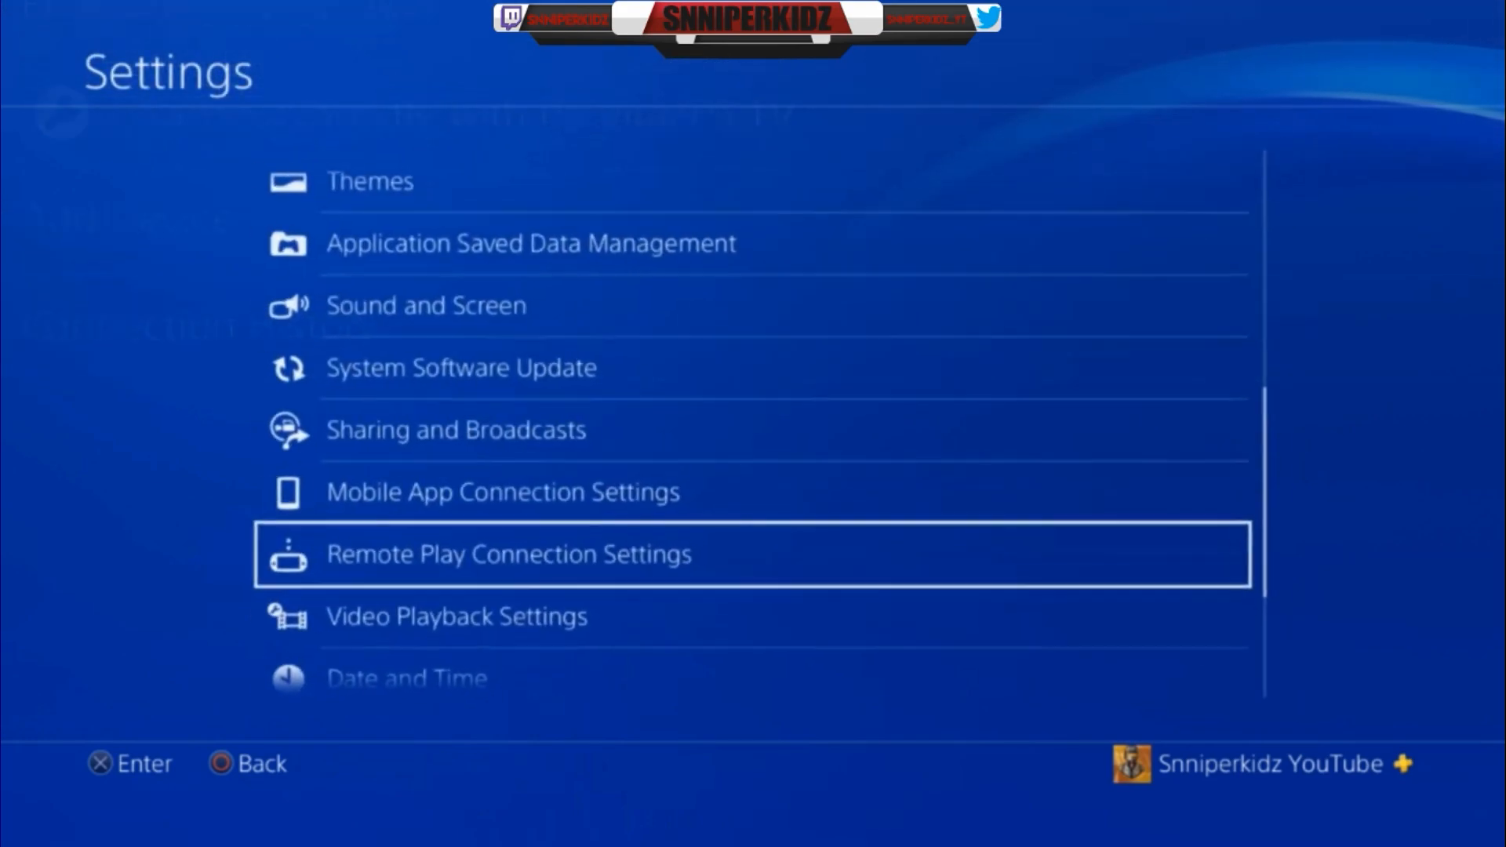
pyautogui.press('Escape')
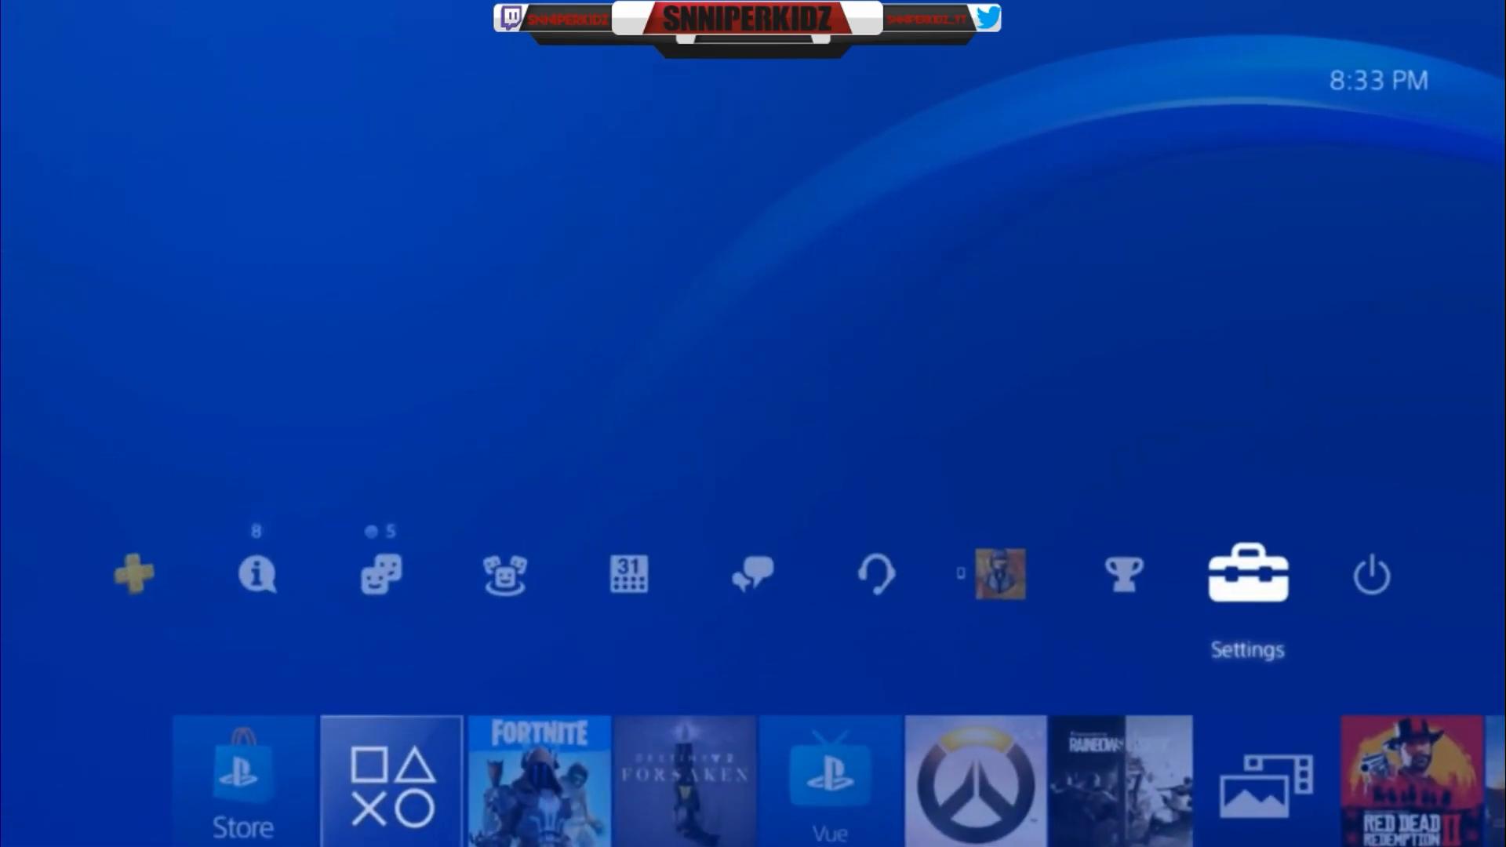
pyautogui.press('Down')
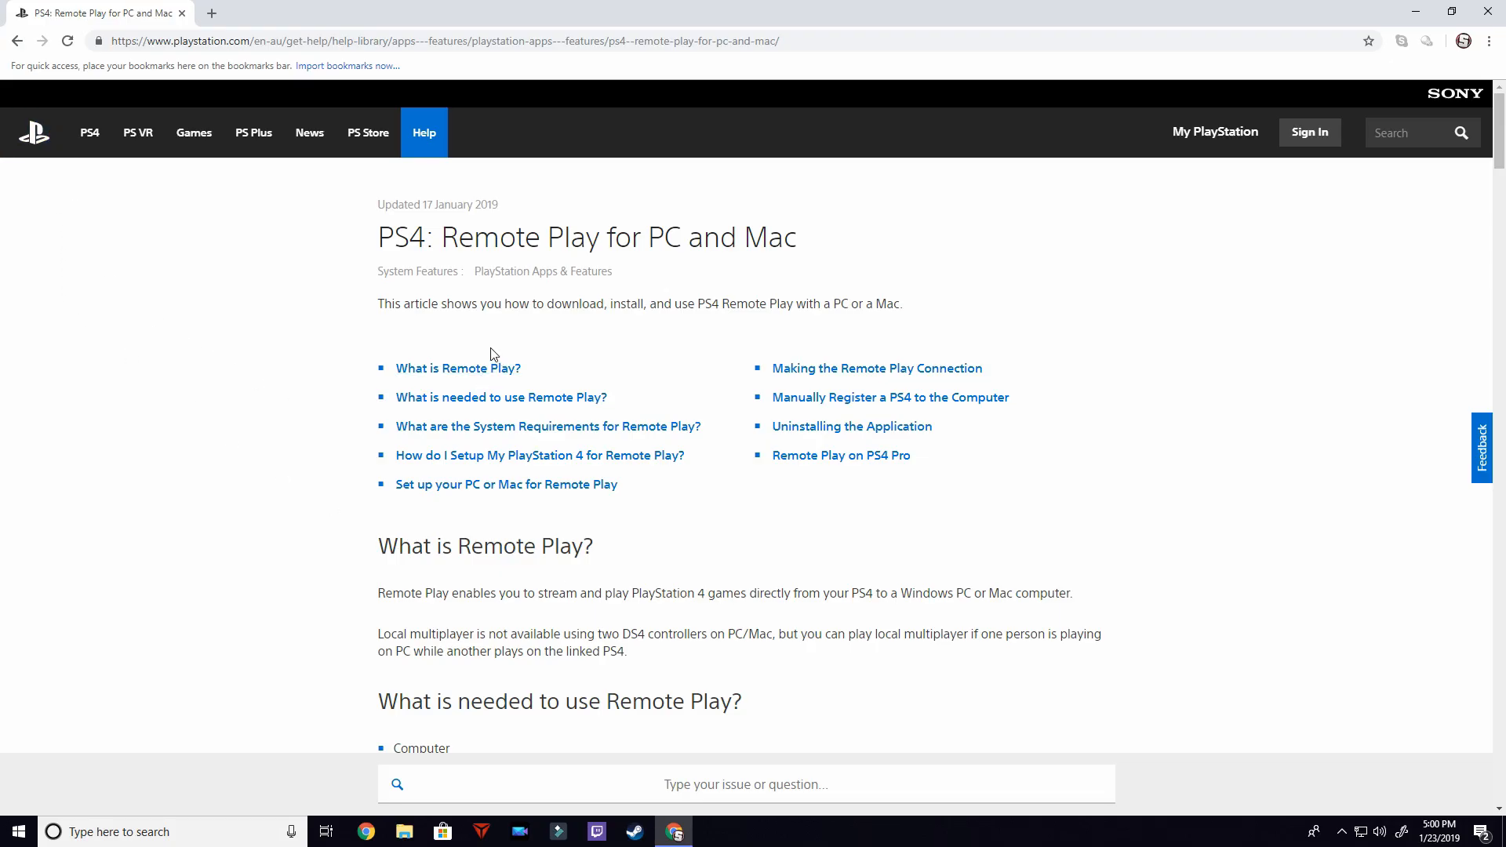
# Return to the Google results for "ps4 remote play" and open the PlayStation article "PS4: Remote Play for PC and Mac"
pyautogui.scroll(-1, 339, 368)
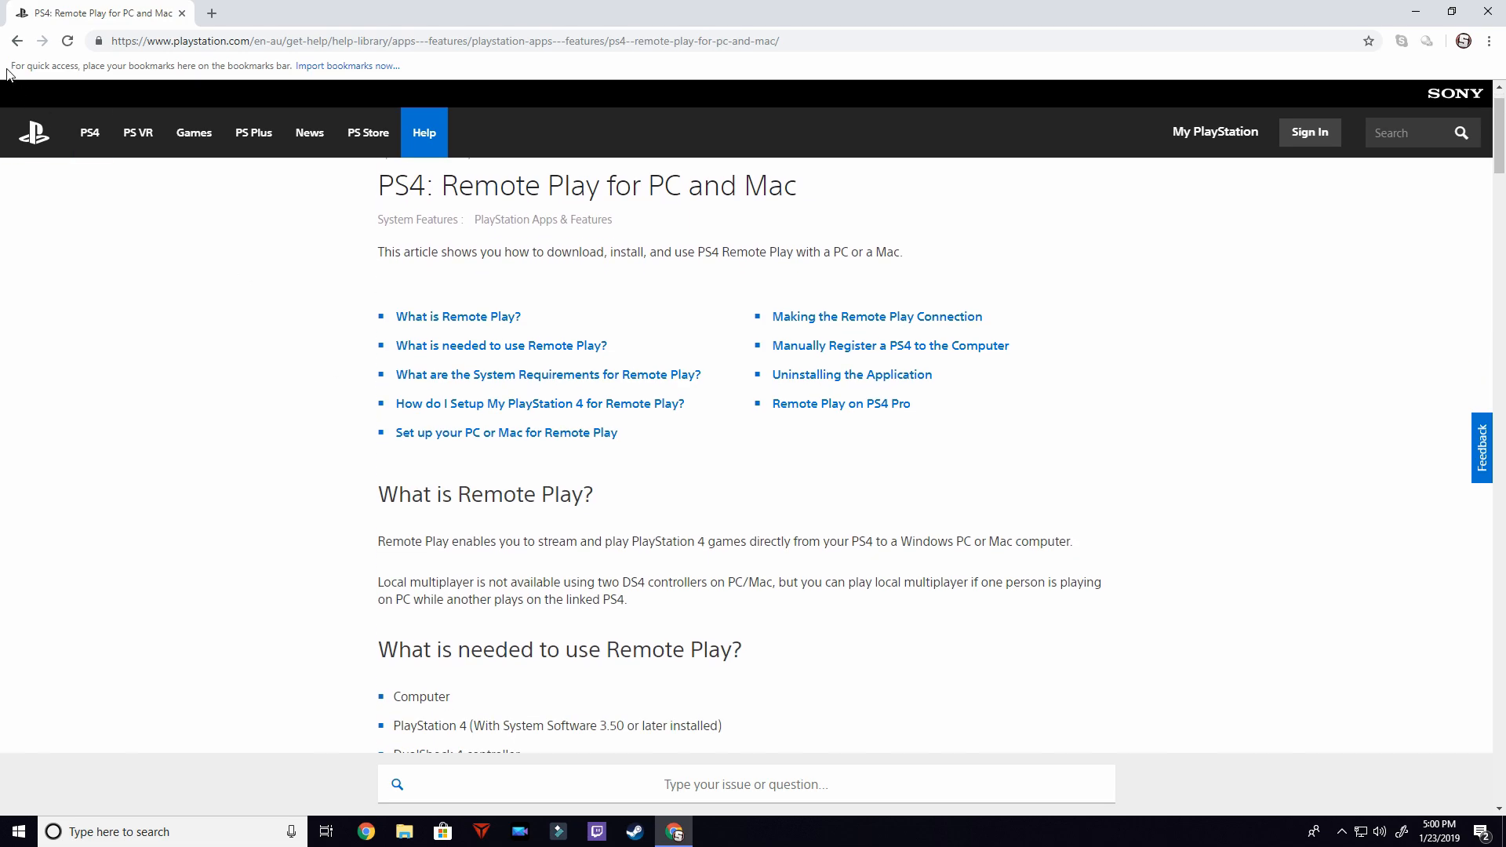
pyautogui.click(15, 43)
pyautogui.moveTo(227, 115); pyautogui.dragTo(130, 122)
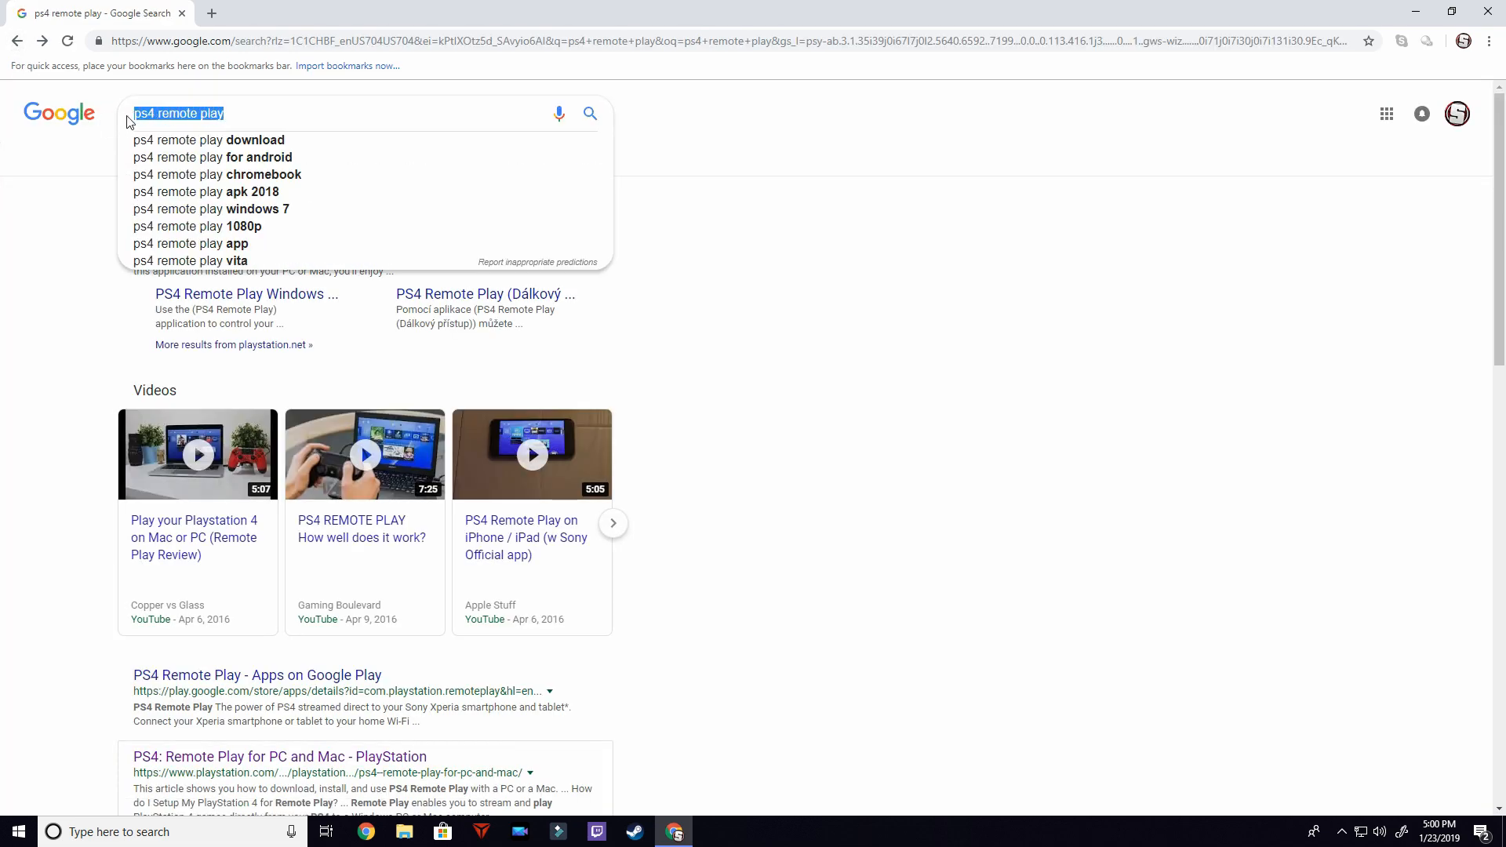
pyautogui.click(250, 758)
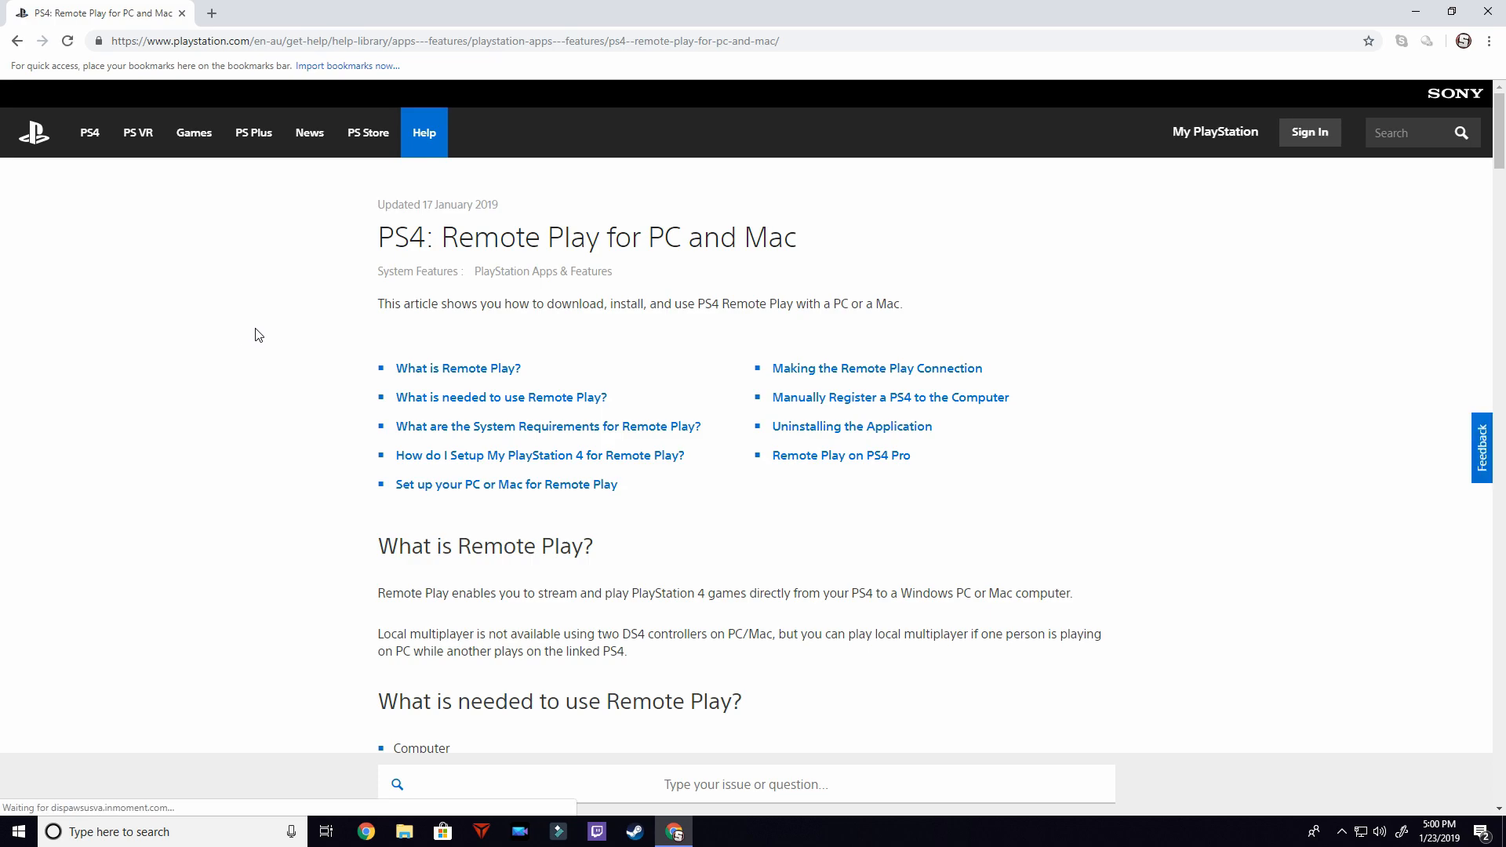
# Find the article's "Set up your PC or Mac for Remote Play" section and follow its link to the installer download page
pyautogui.scroll(-7, 252, 333)
pyautogui.scroll(-12, 265, 362)
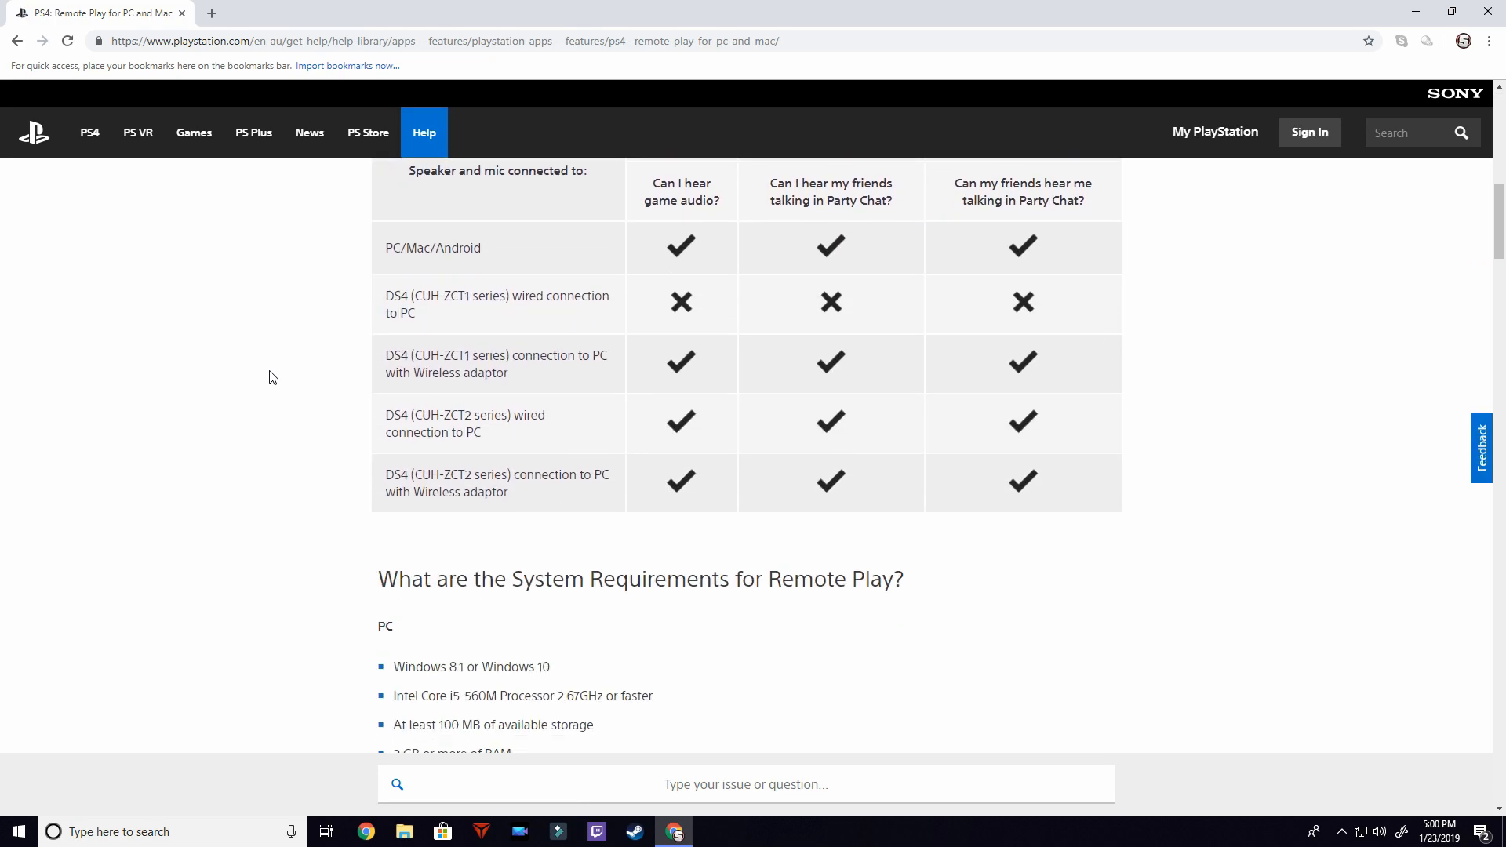
pyautogui.scroll(-12, 279, 406)
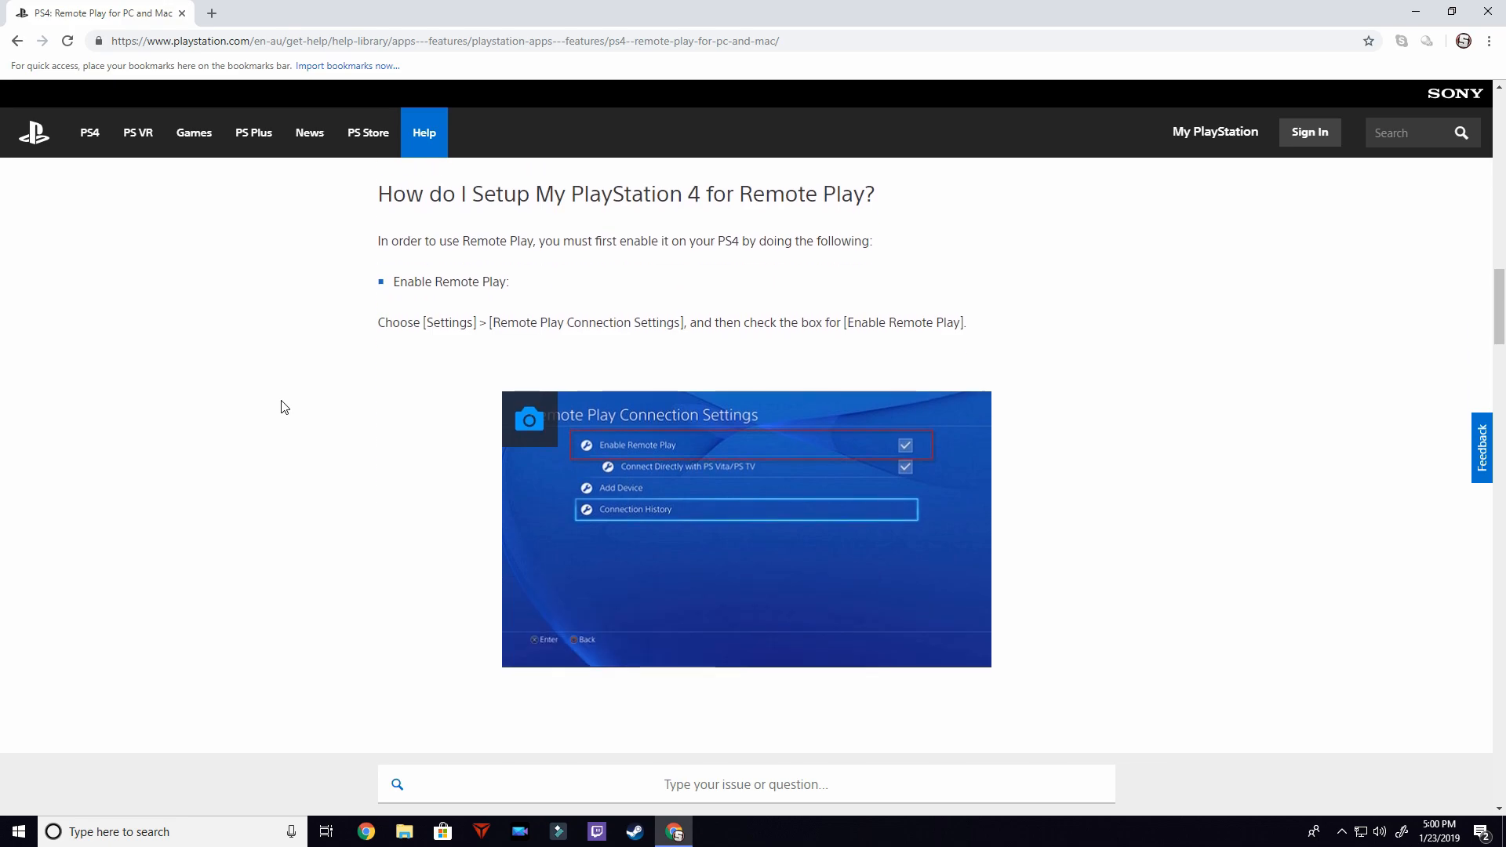
pyautogui.scroll(-9, 271, 414)
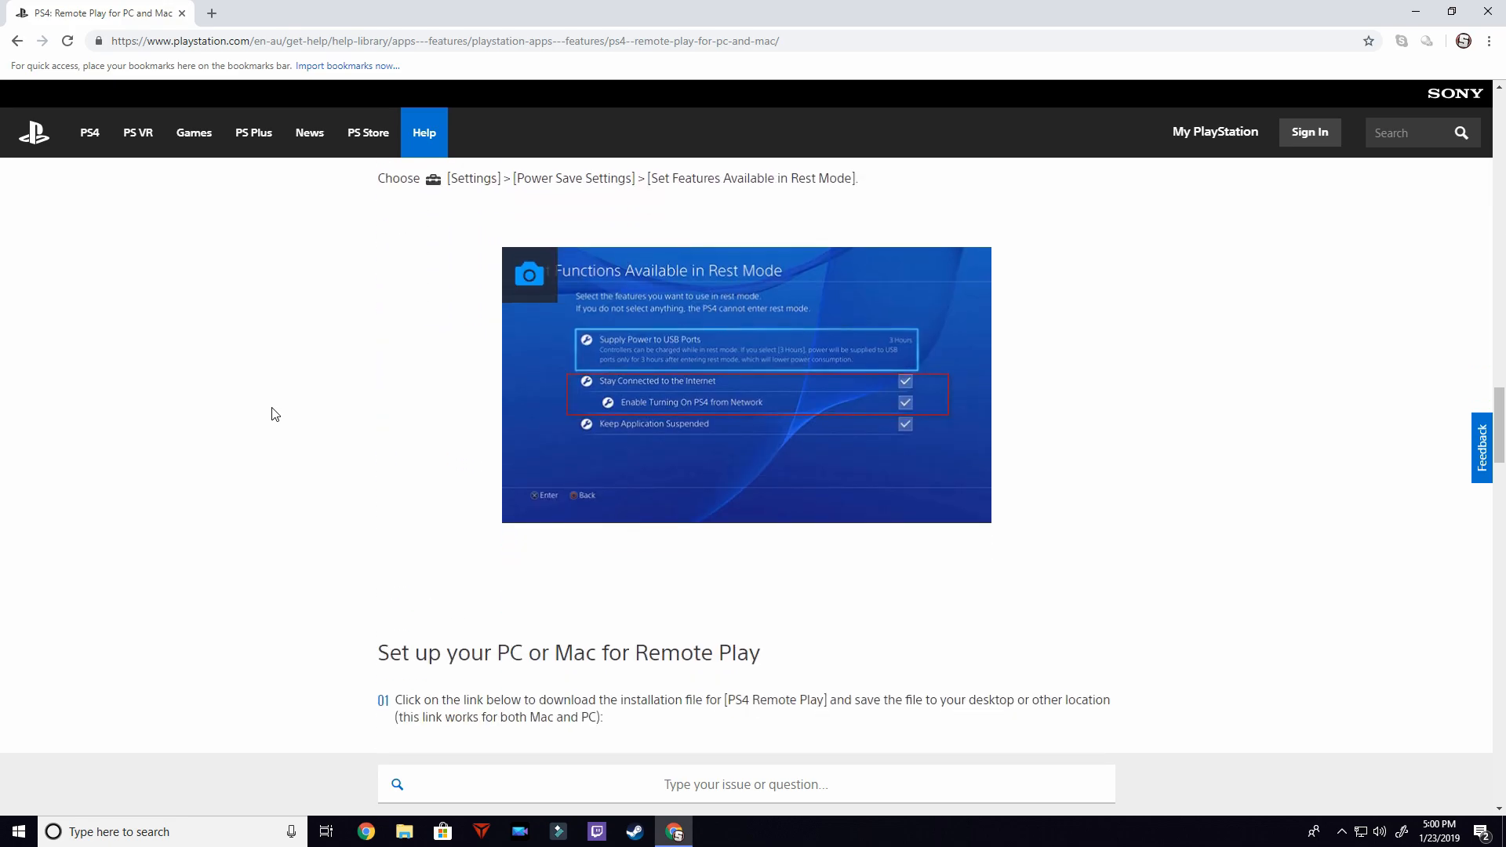
pyautogui.moveTo(378, 296); pyautogui.dragTo(619, 348)
pyautogui.click(369, 332)
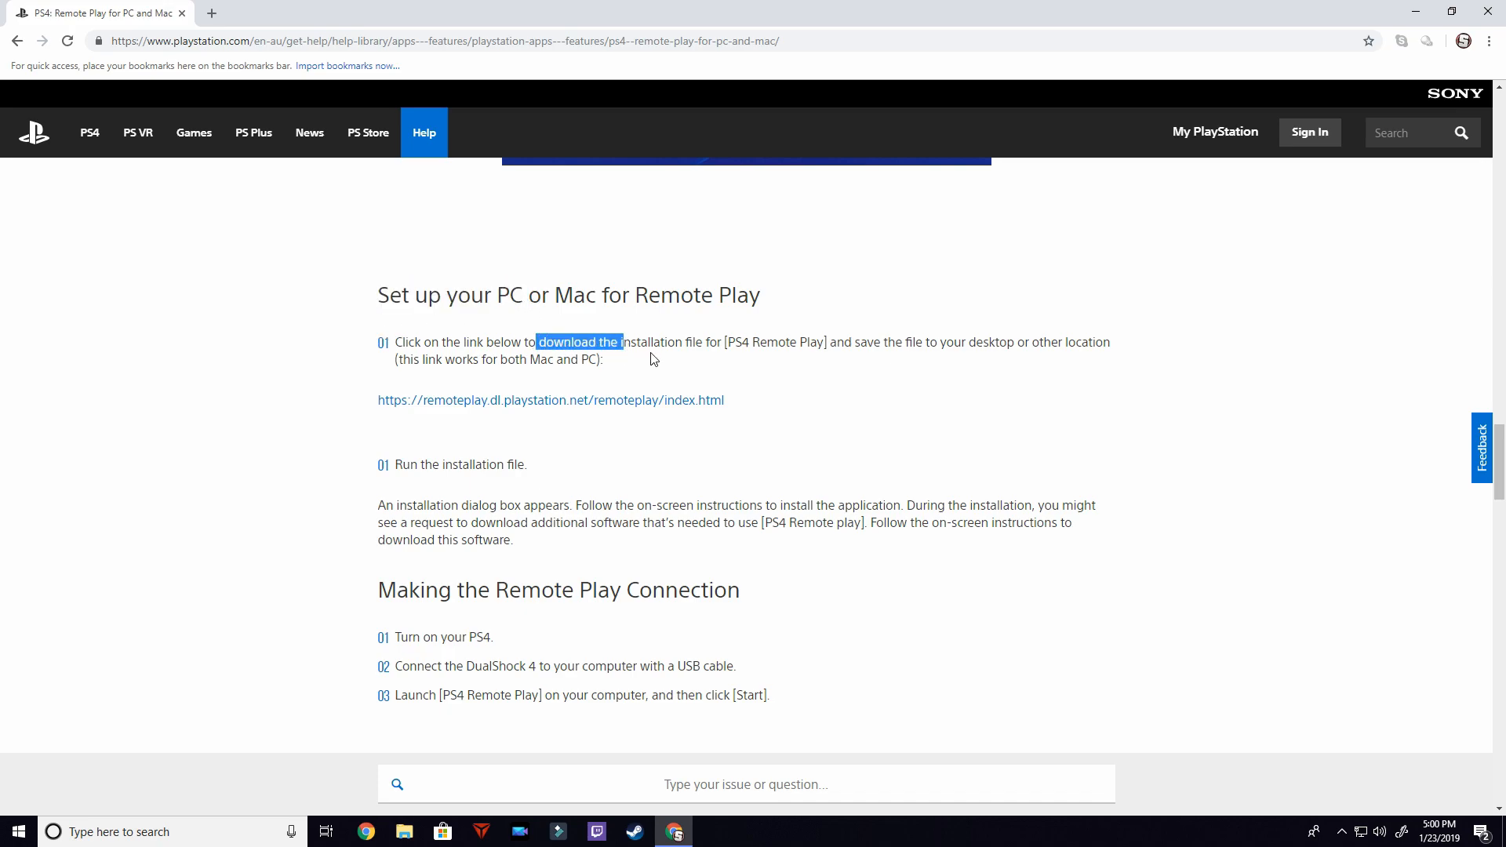
pyautogui.click(652, 360)
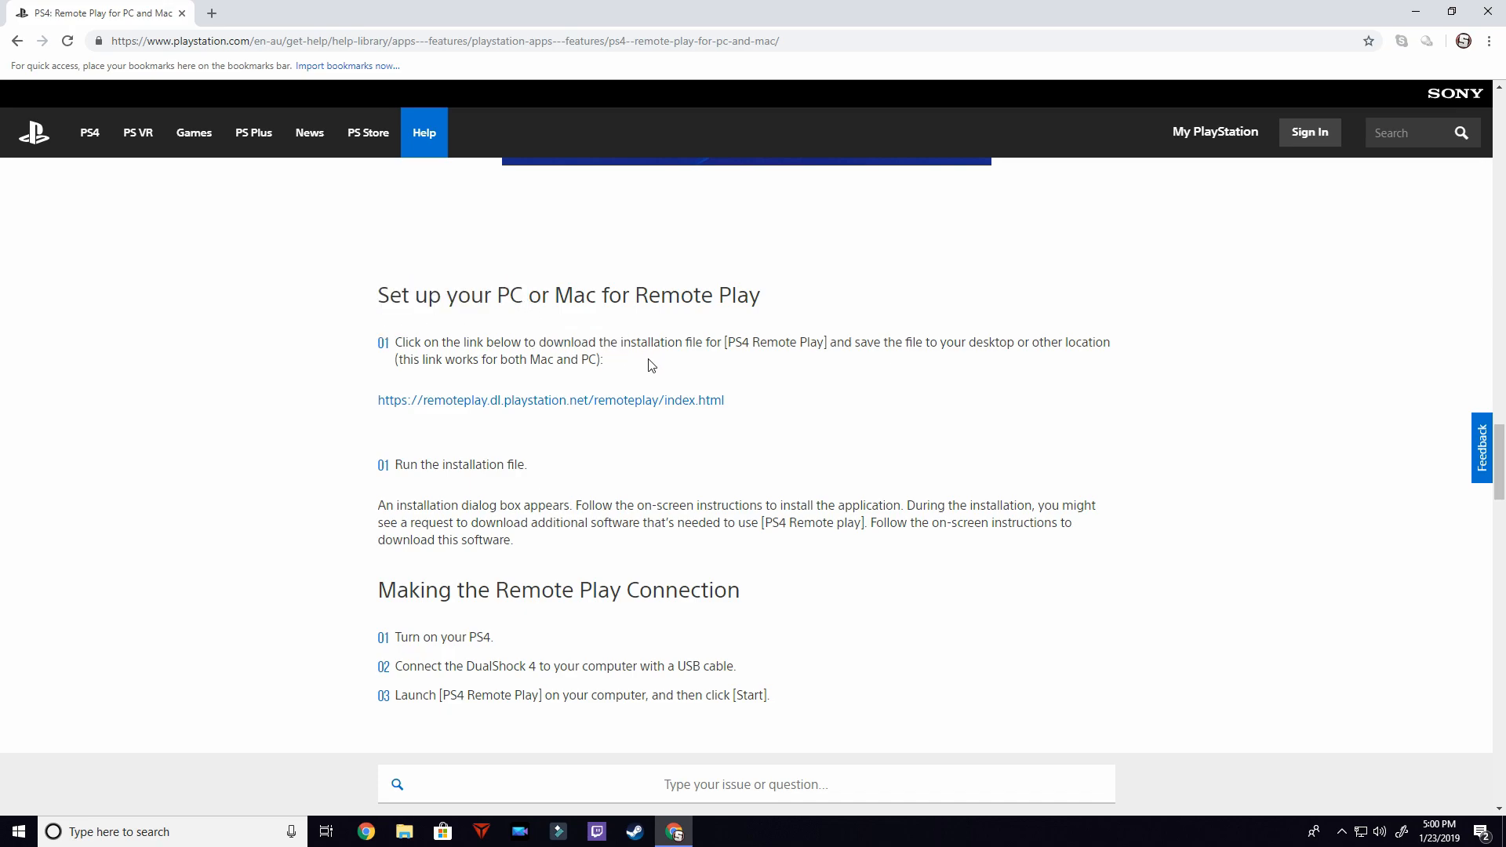
pyautogui.click(598, 402)
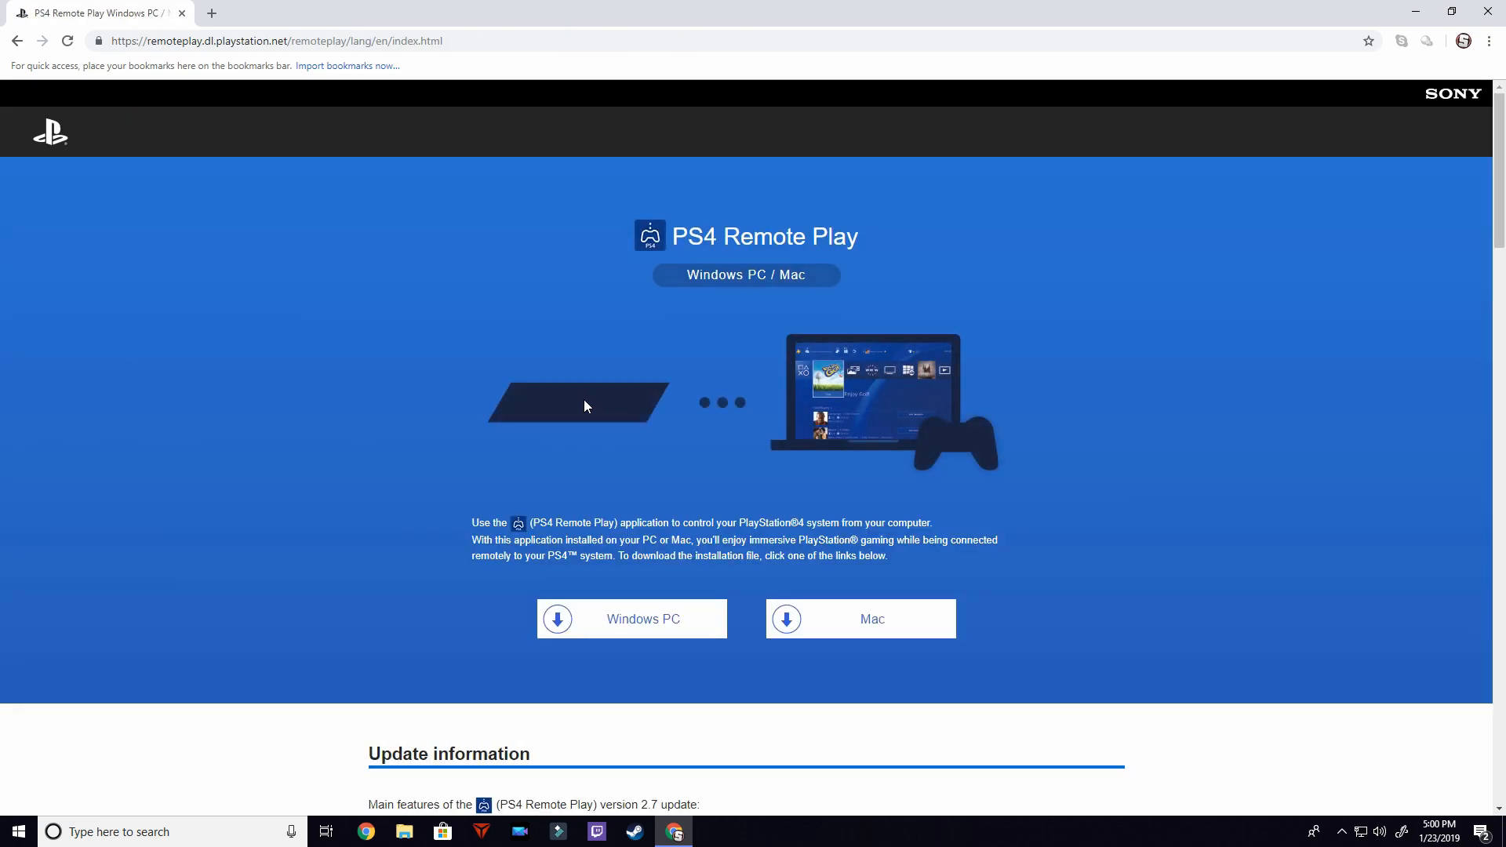
# Review the PS4 Remote Play page's requirements and download the Windows PC installer
pyautogui.scroll(-3, 480, 379)
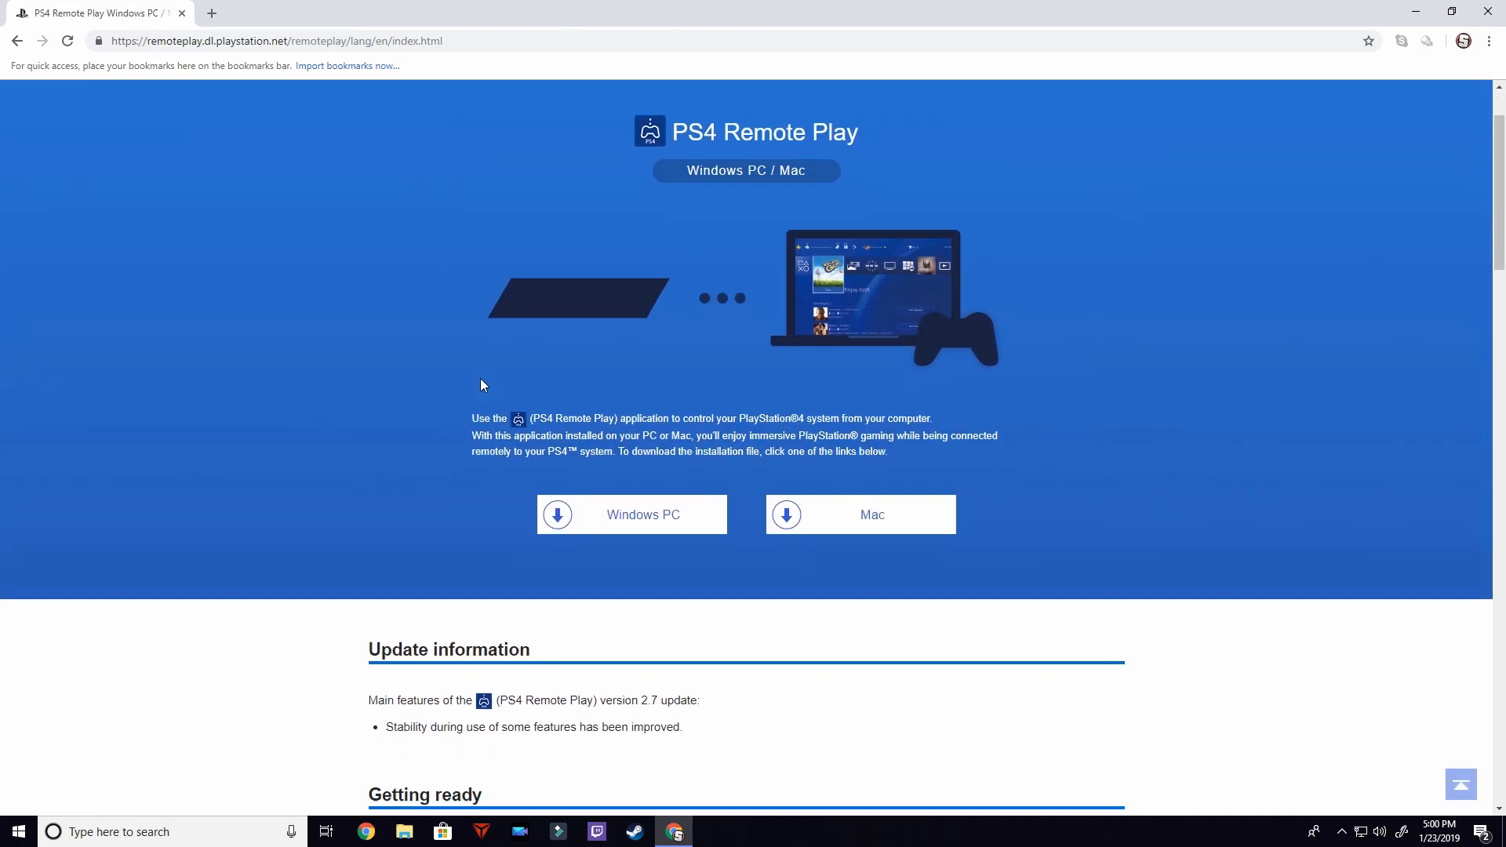
pyautogui.scroll(-2, 470, 424)
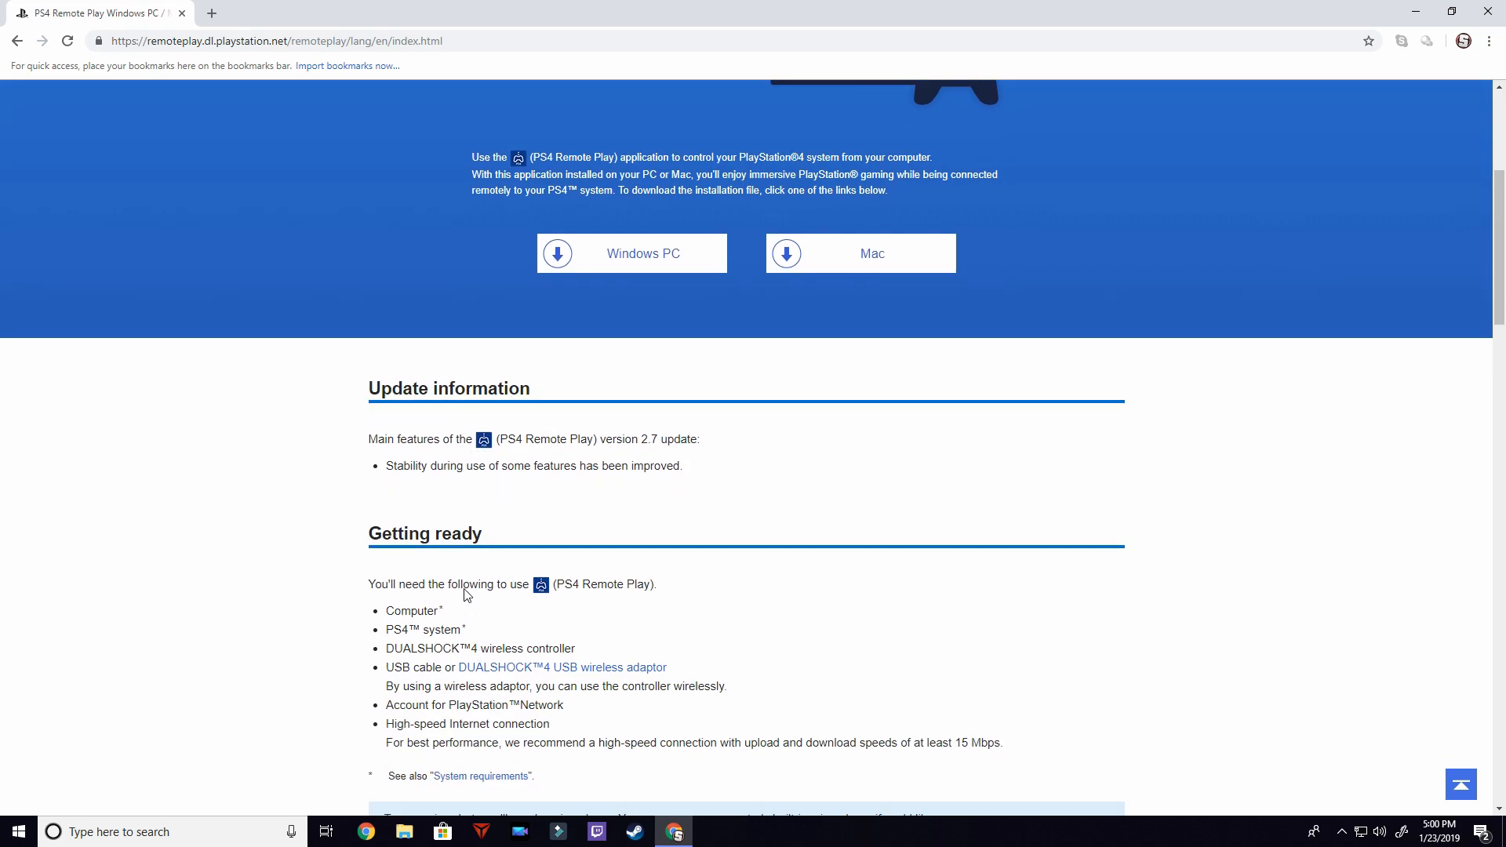
pyautogui.scroll(5, 384, 663)
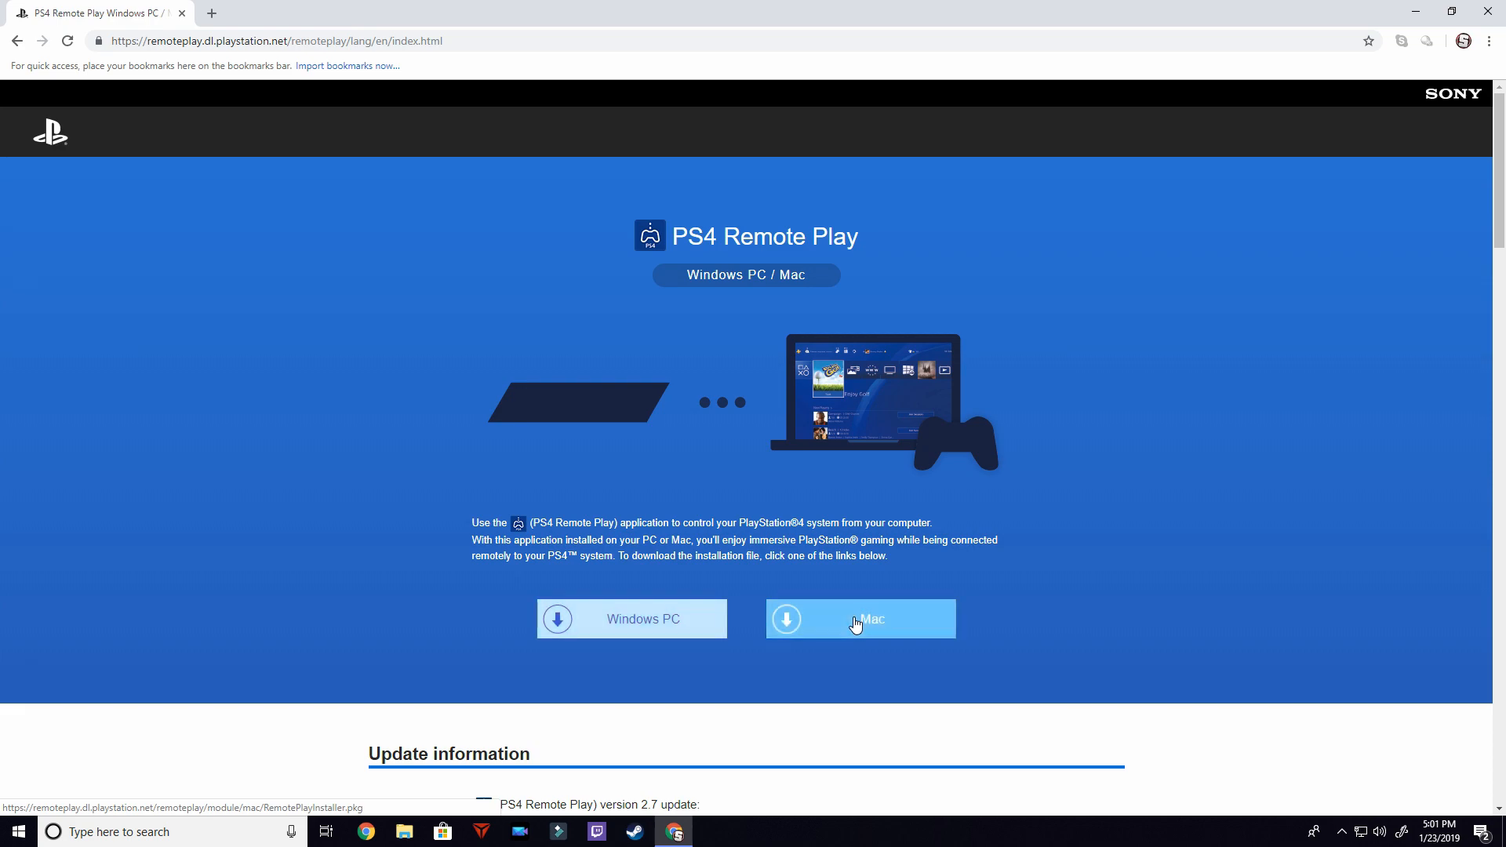
pyautogui.click(648, 625)
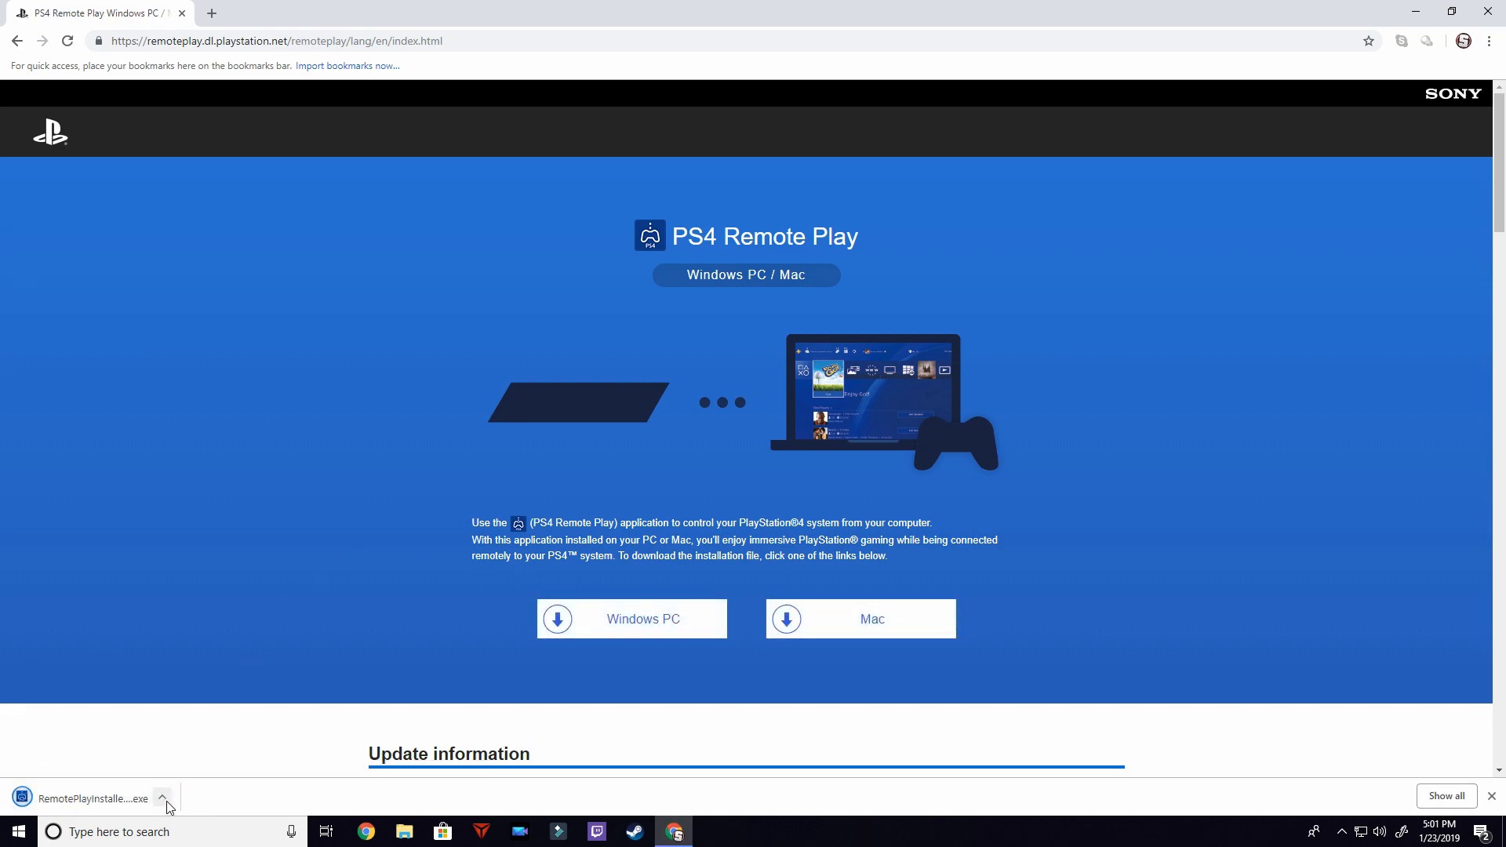
# Run the downloaded Remote Play installer, allow it to make changes, and confirm English (United States) as the setup language
pyautogui.click(162, 794)
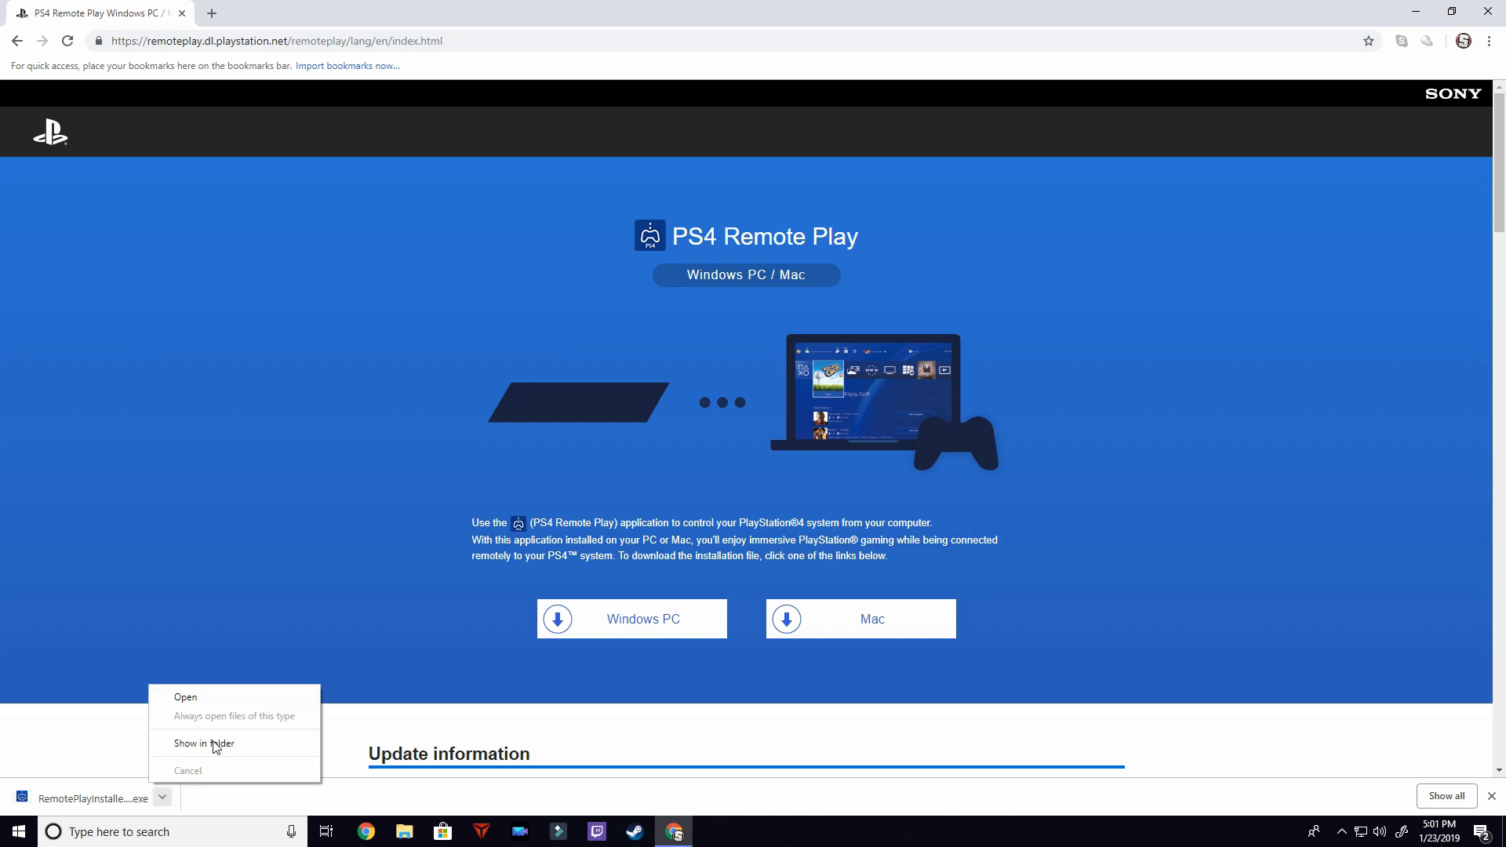
pyautogui.click(230, 697)
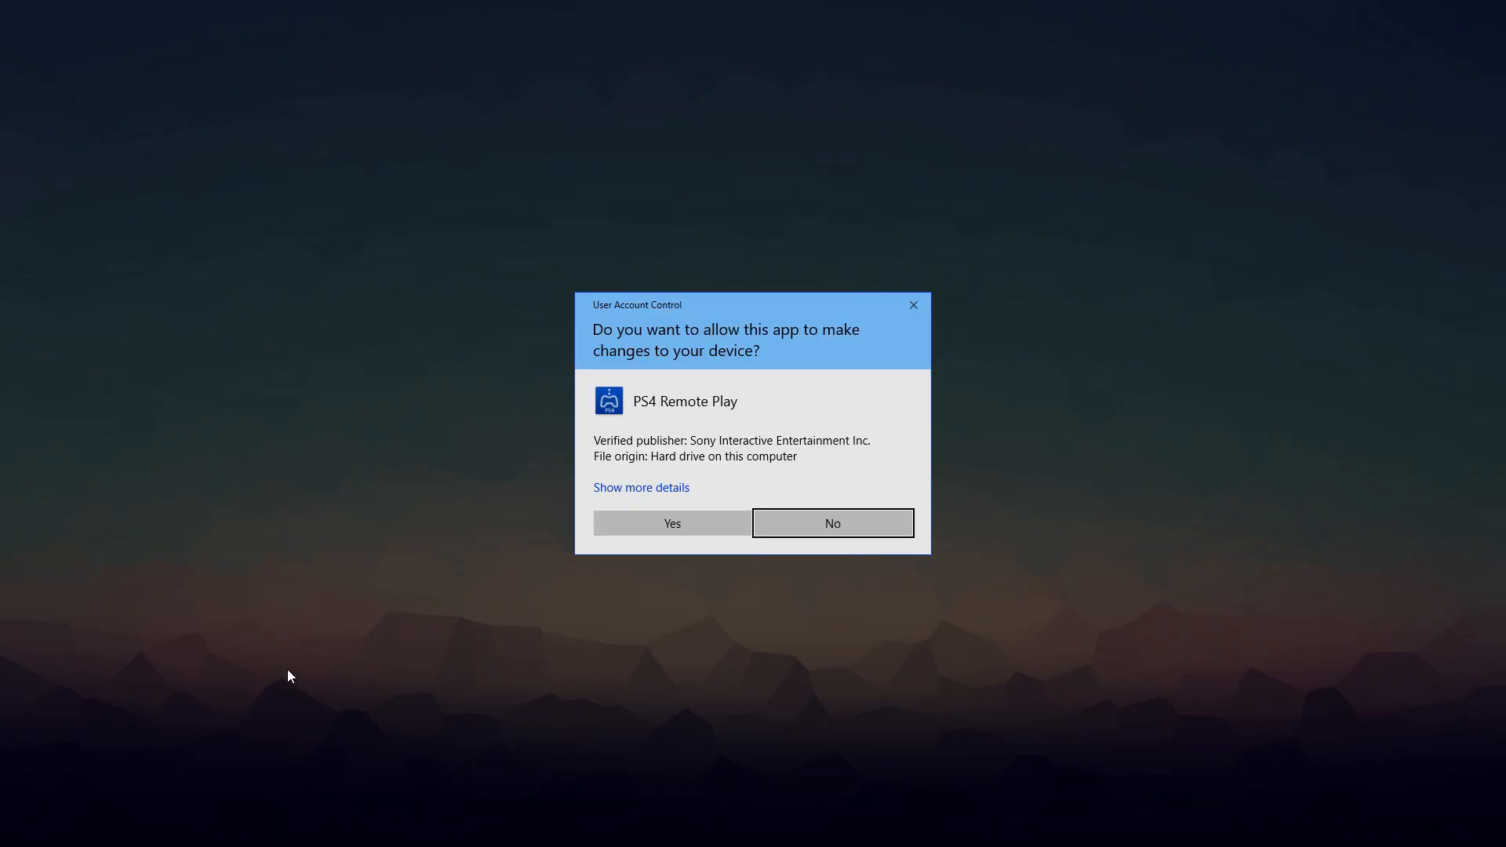
pyautogui.click(673, 523)
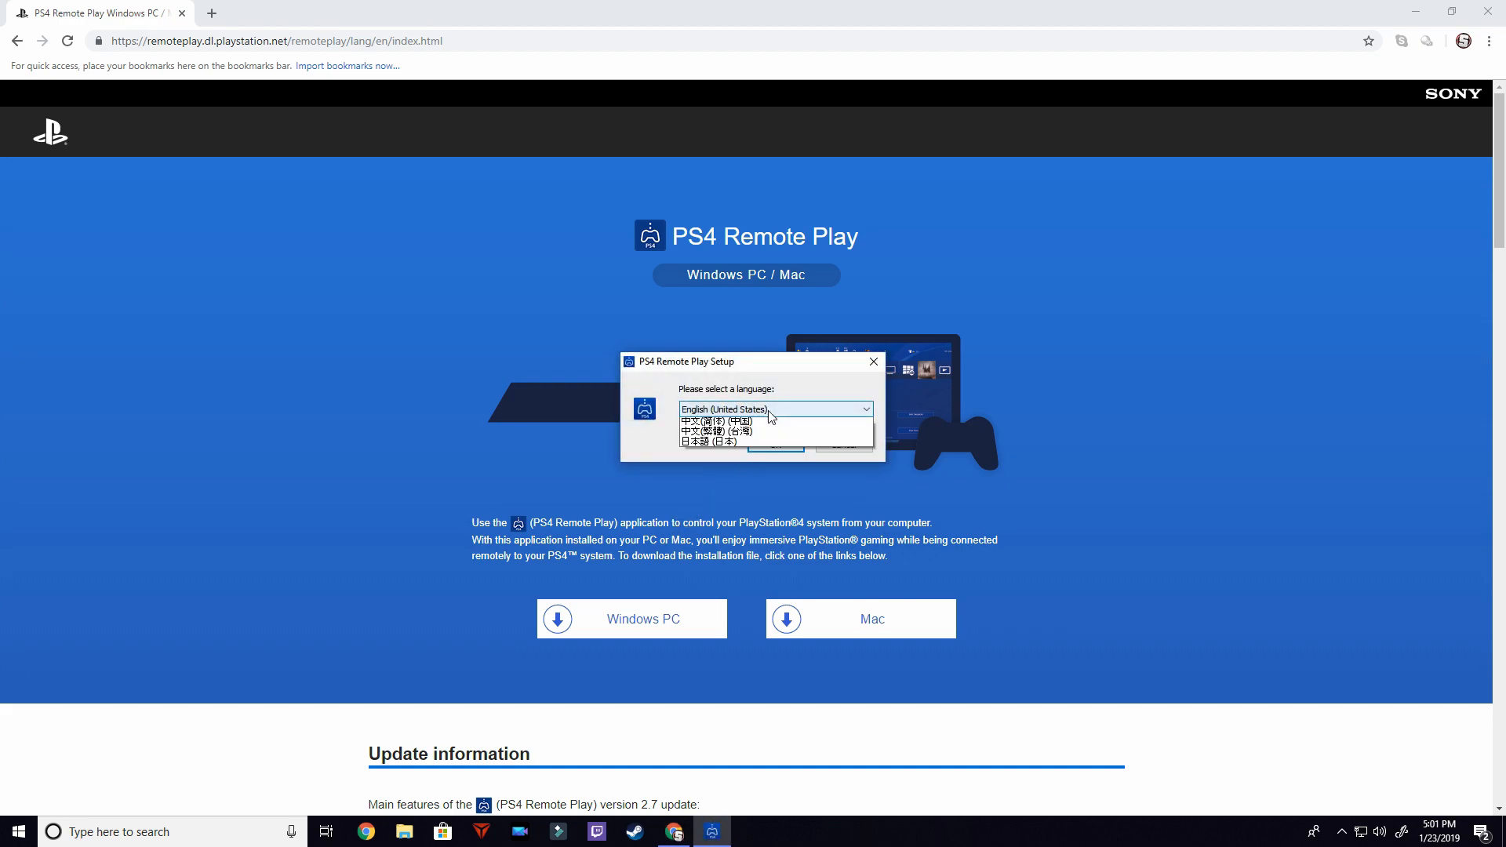
pyautogui.click(769, 411)
pyautogui.click(769, 411)
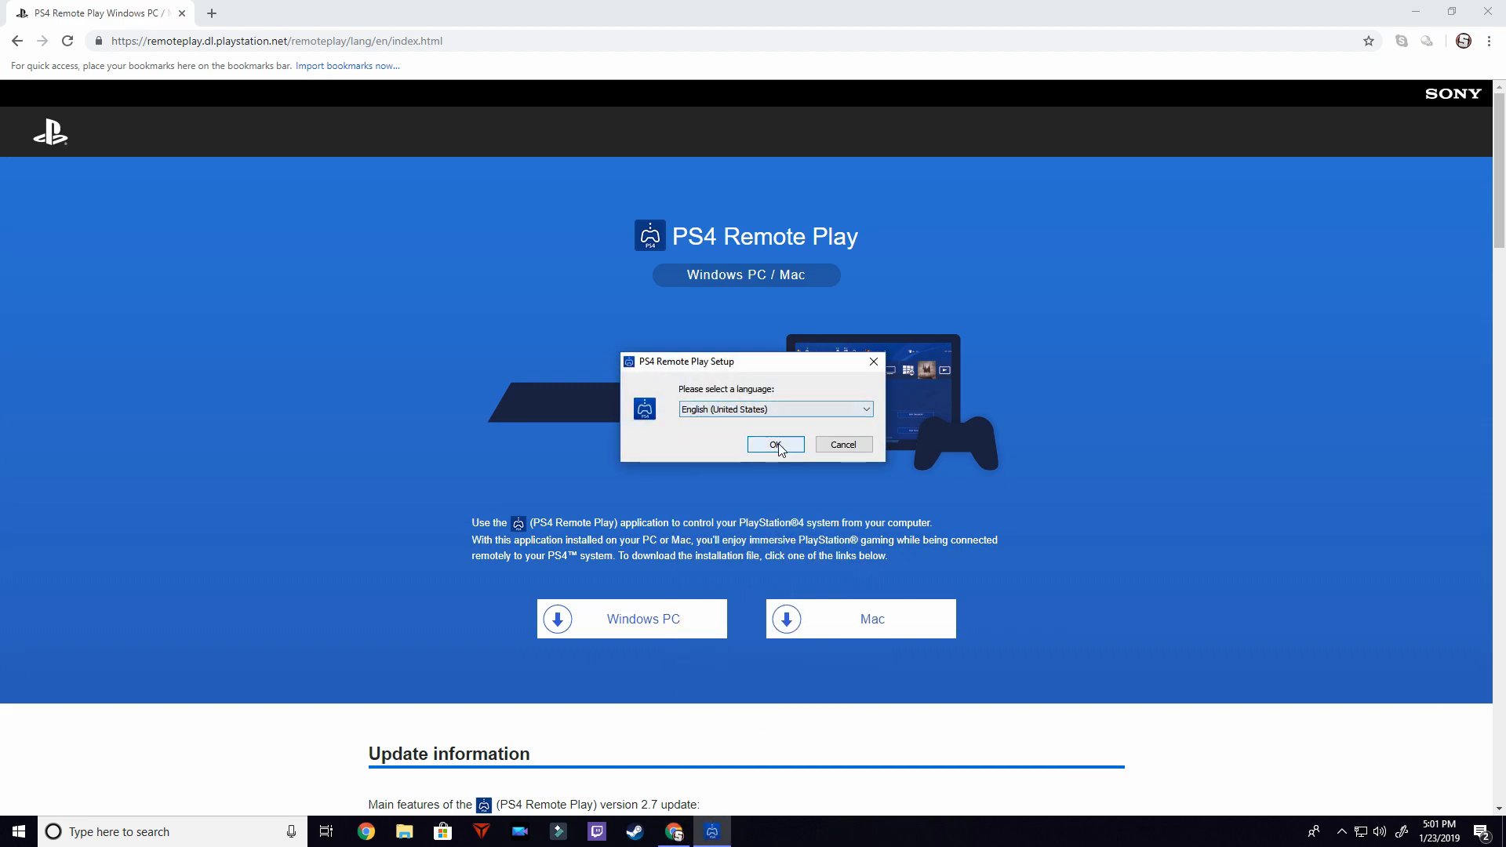
pyautogui.click(777, 444)
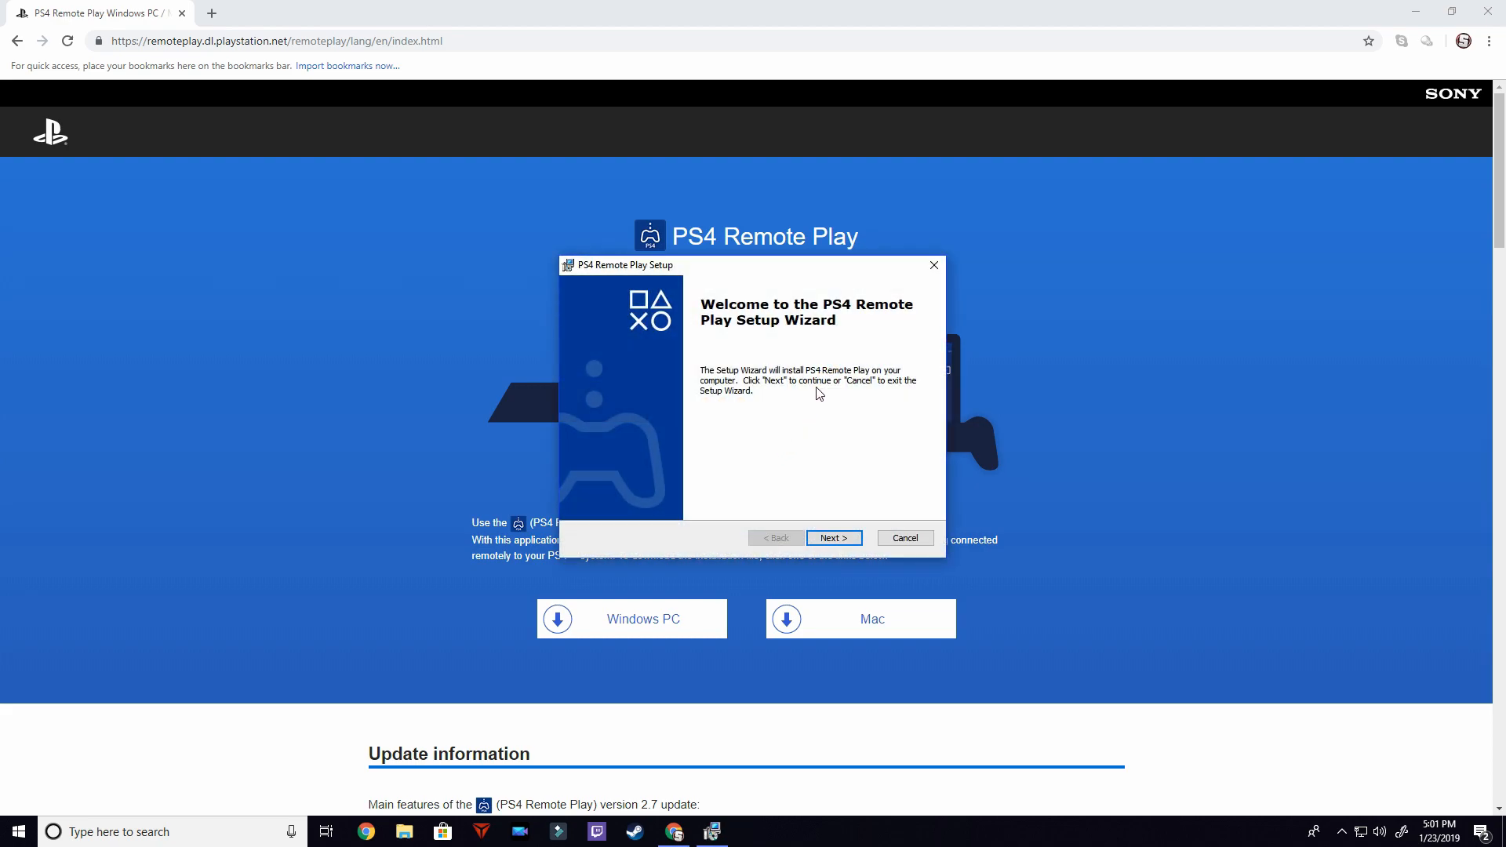
# Accept the license agreement, install PS4 Remote Play in the default Program Files (x86) folder, and minimize the browser after finishing setup
pyautogui.click(838, 539)
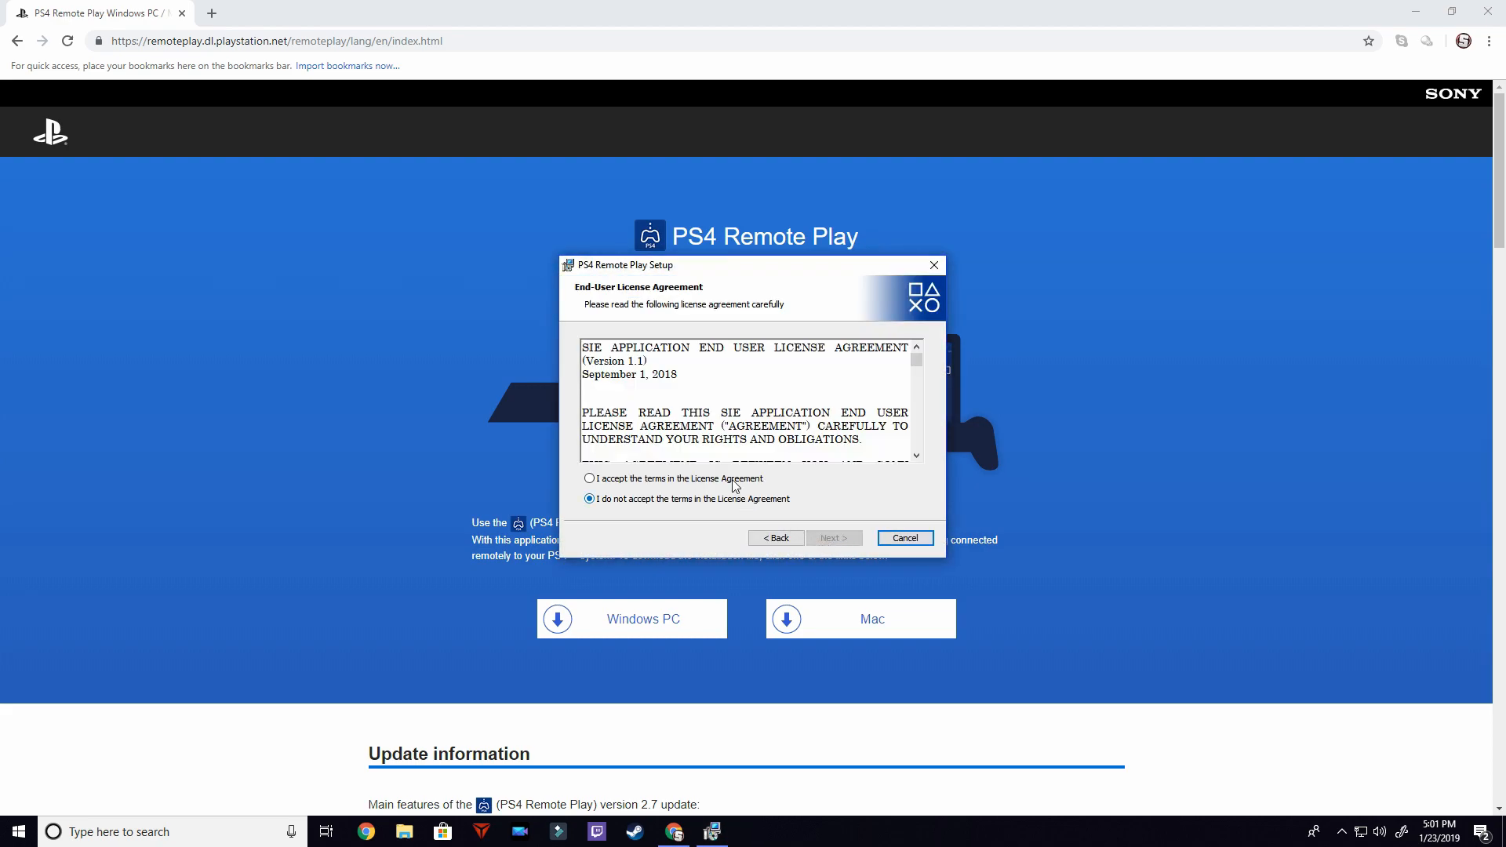
pyautogui.click(835, 542)
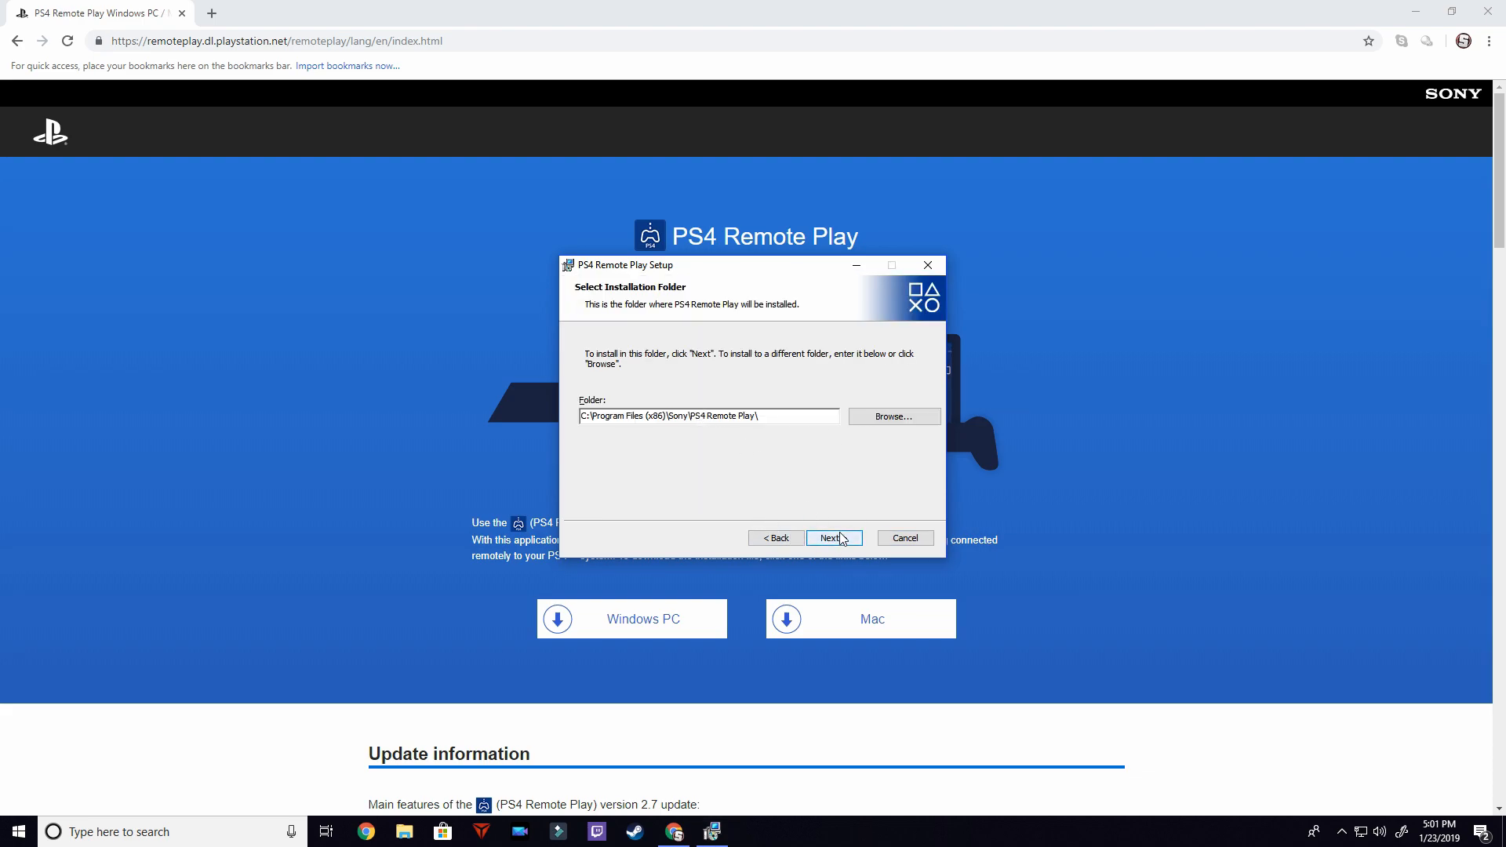
pyautogui.click(841, 539)
pyautogui.click(838, 539)
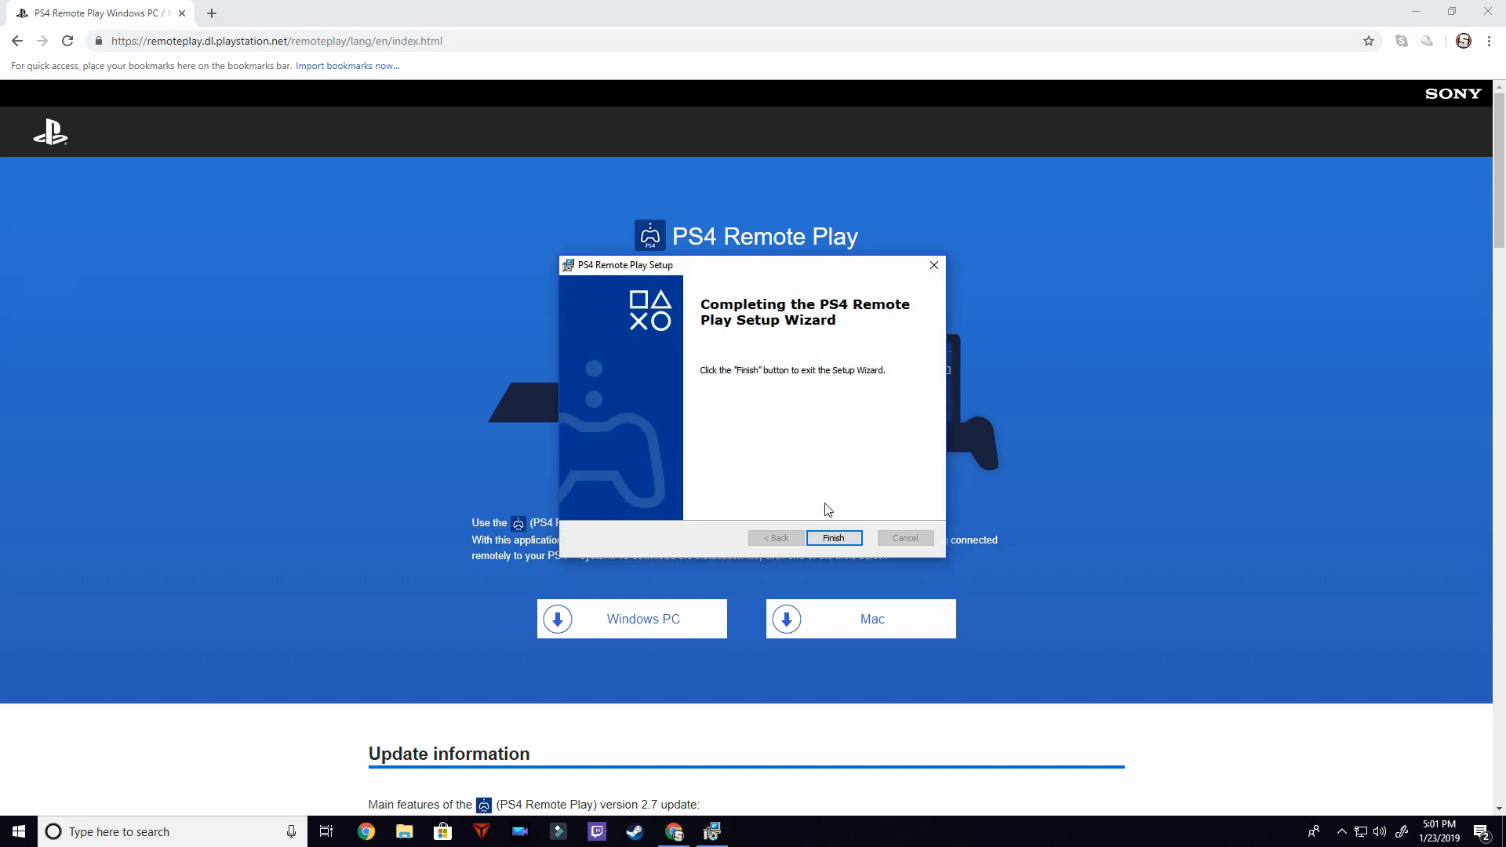
pyautogui.click(833, 539)
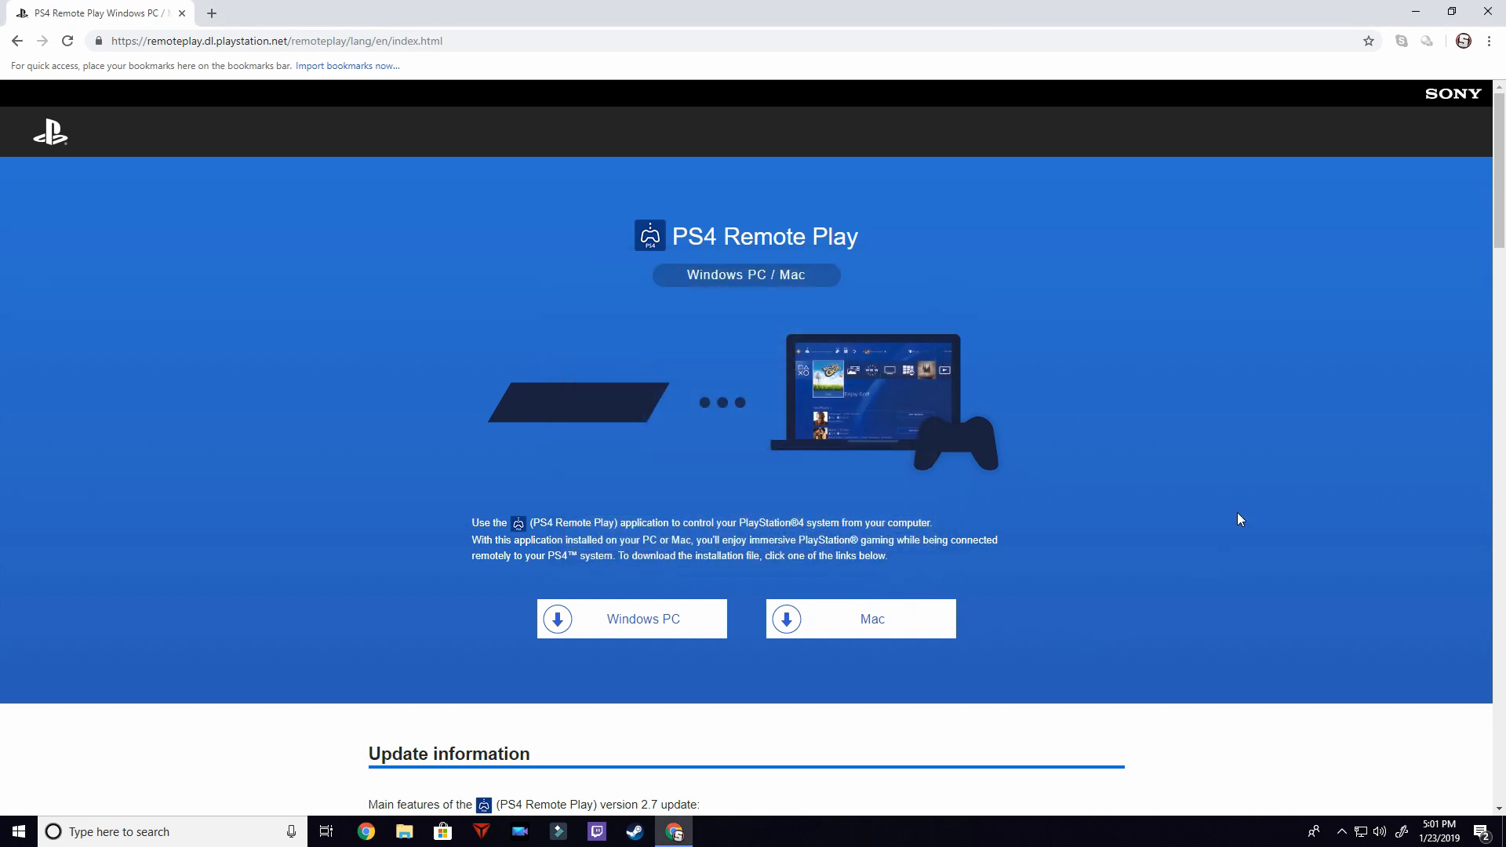
pyautogui.click(1413, 11)
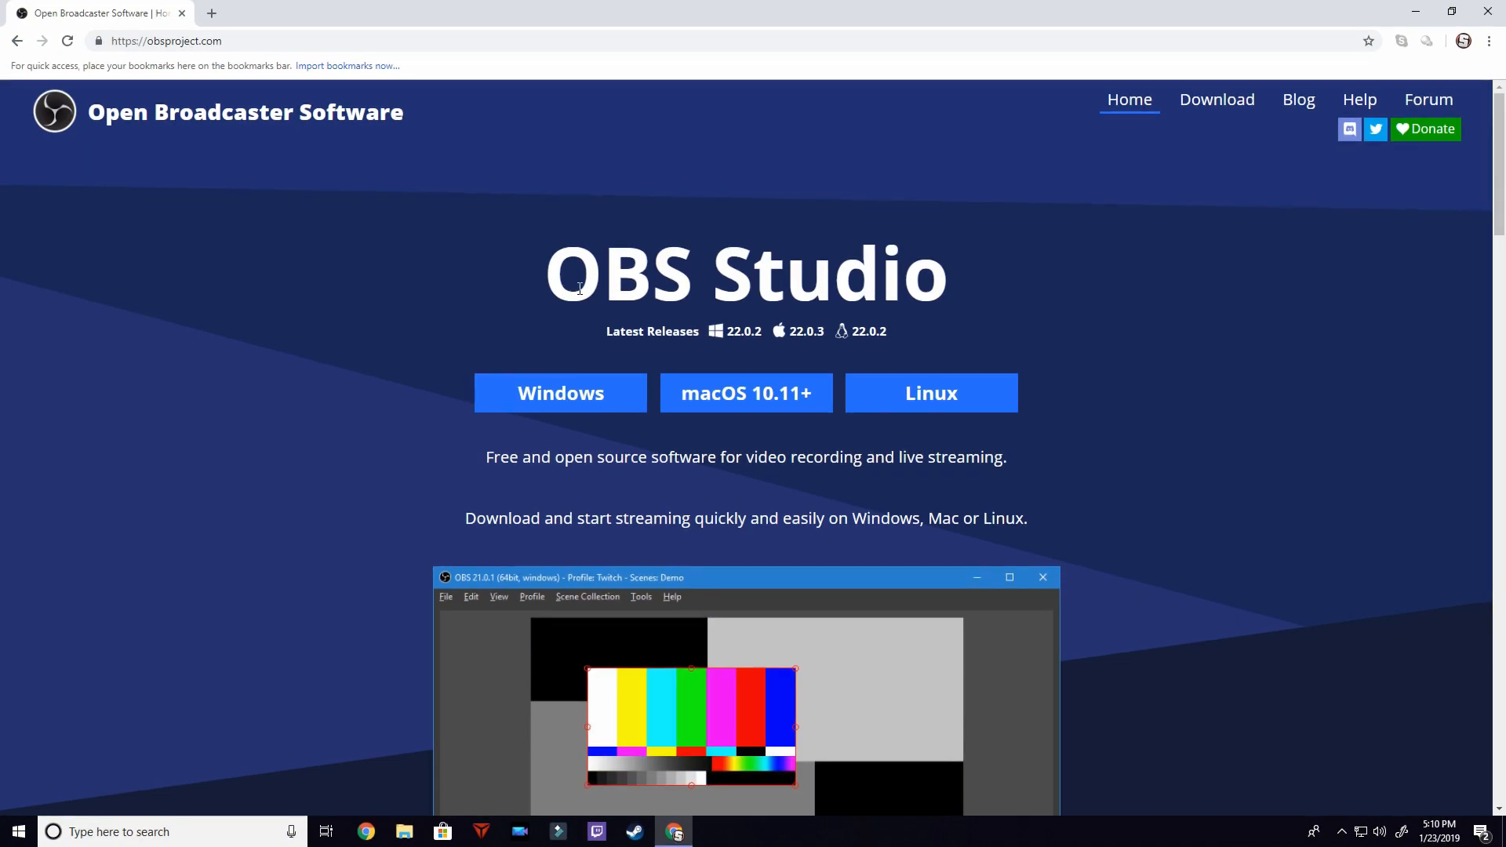
# Download the Windows version of OBS Studio from obsproject.com
pyautogui.click(604, 404)
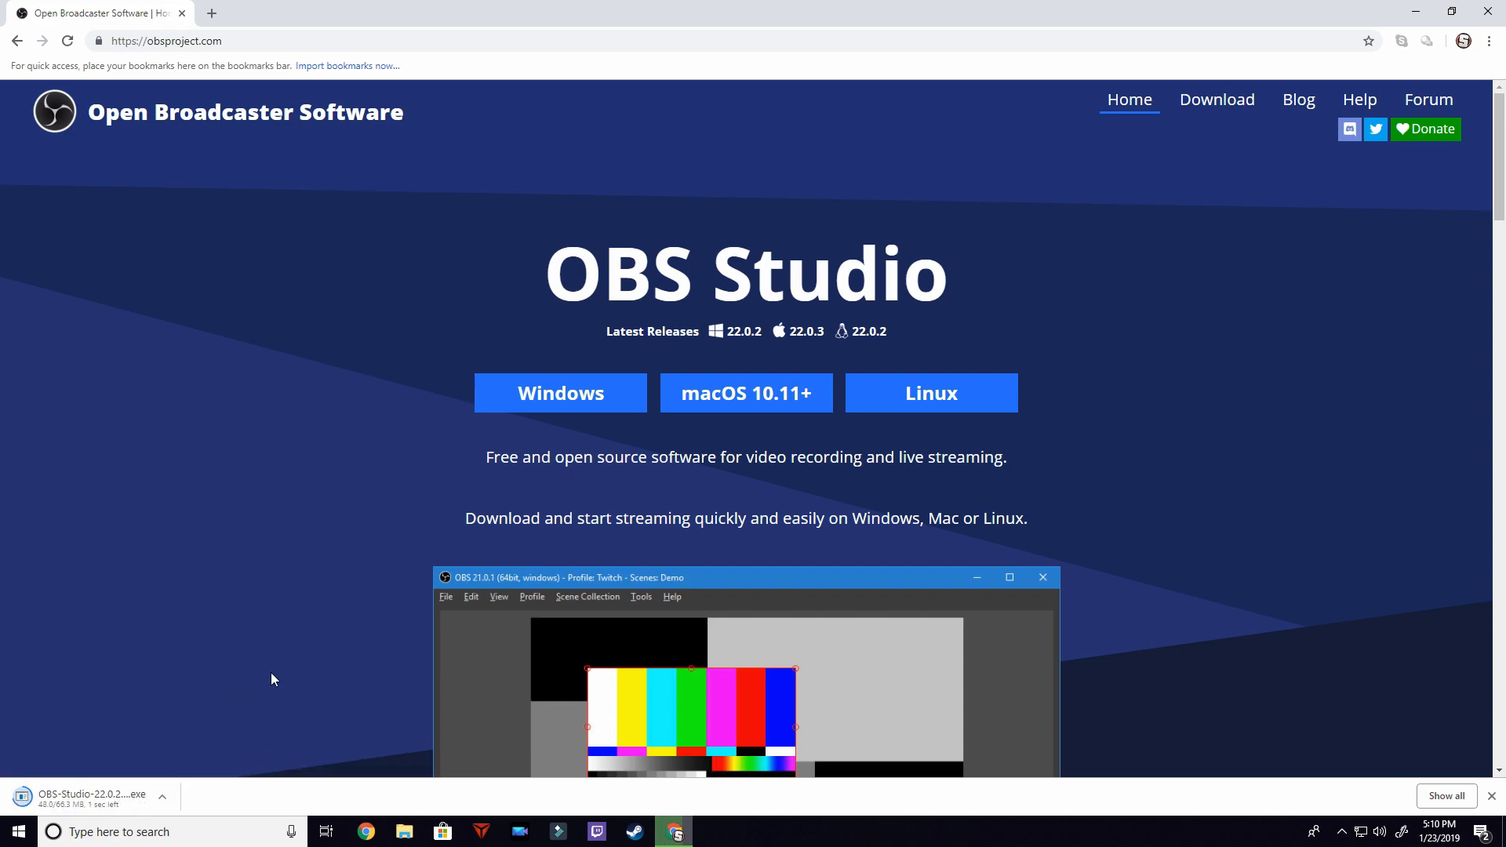
# Run the downloaded OBS Studio 22.0.2 installer and allow it to make changes to the computer
pyautogui.click(163, 799)
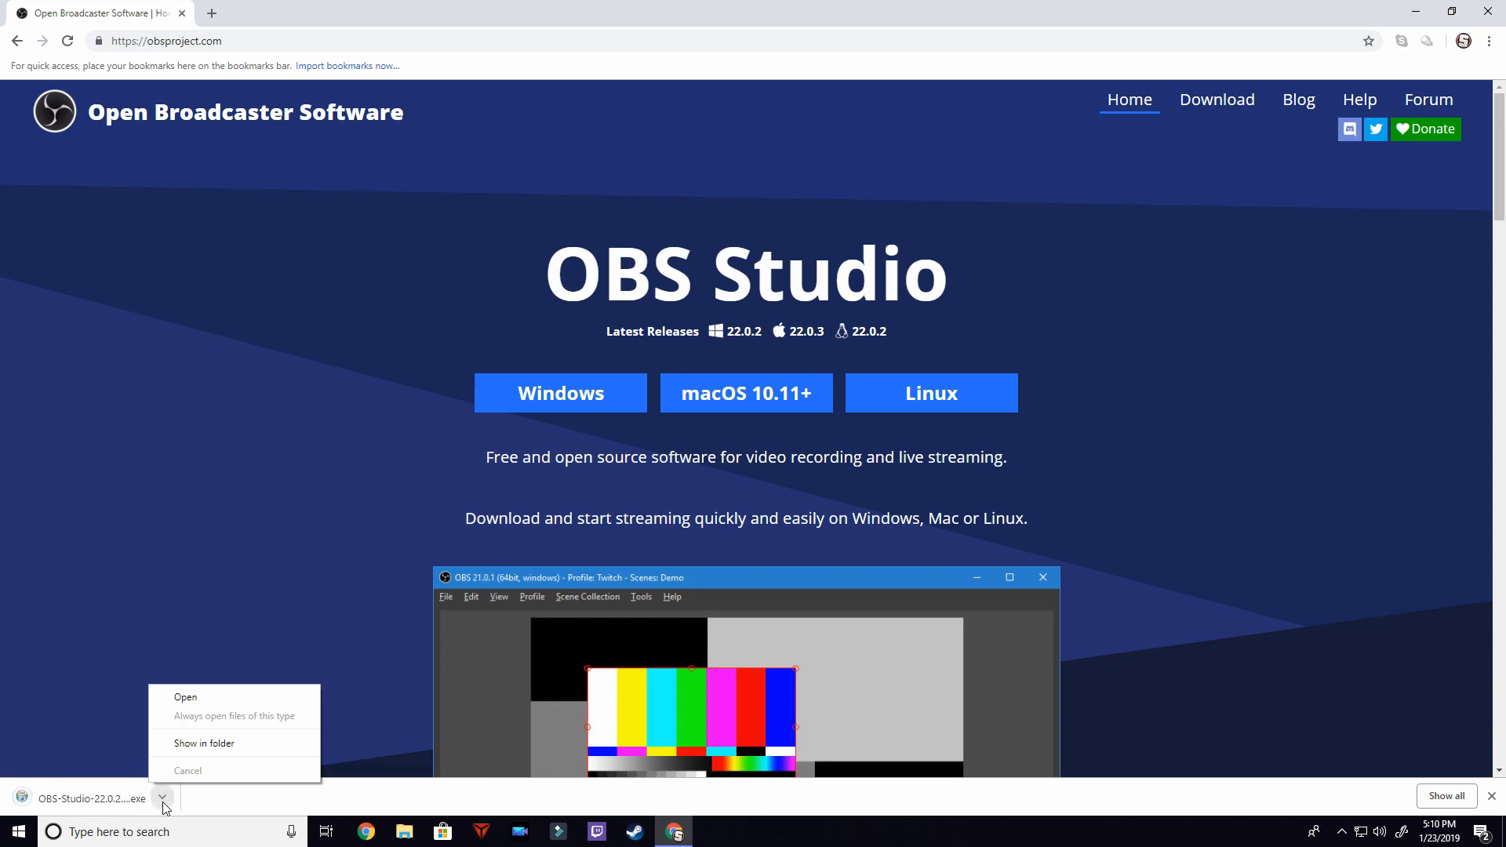
pyautogui.click(209, 697)
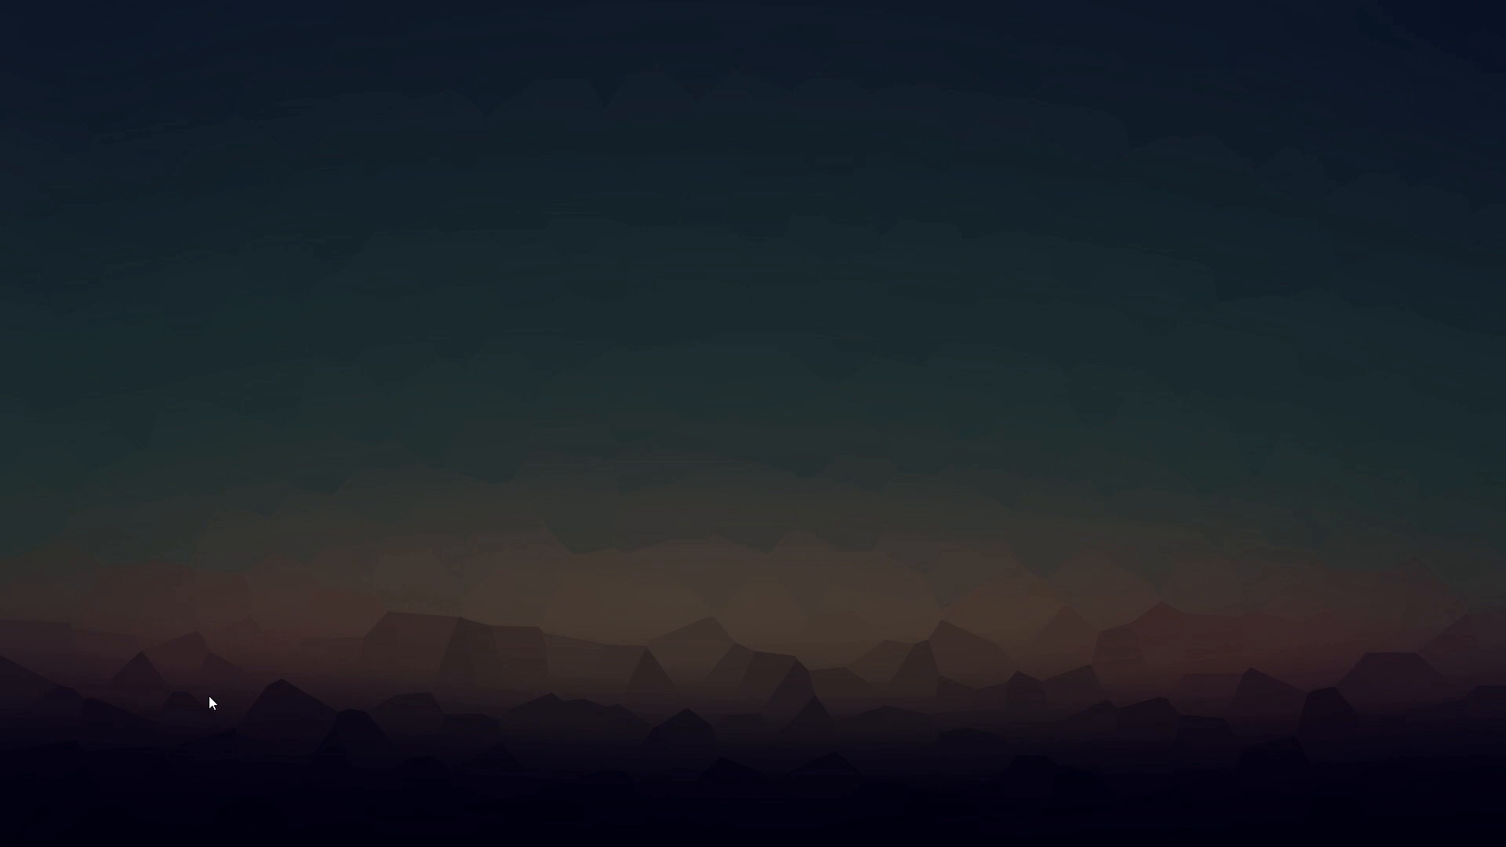
pyautogui.click(657, 524)
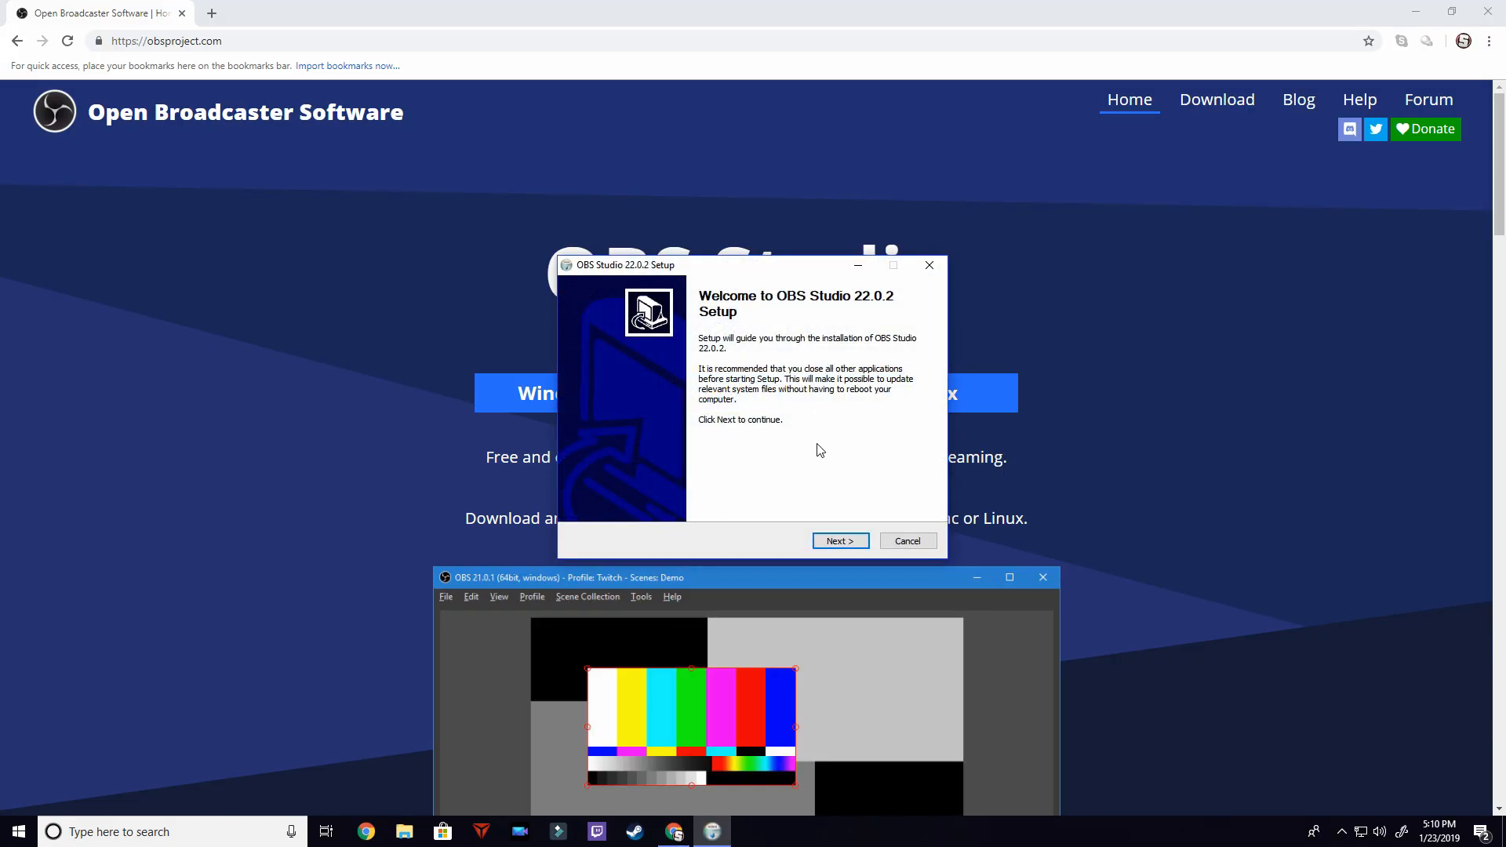
# Accept the license and install OBS Studio 22.0.2 with the default location and components, finishing setup with the launch option enabled
pyautogui.click(840, 541)
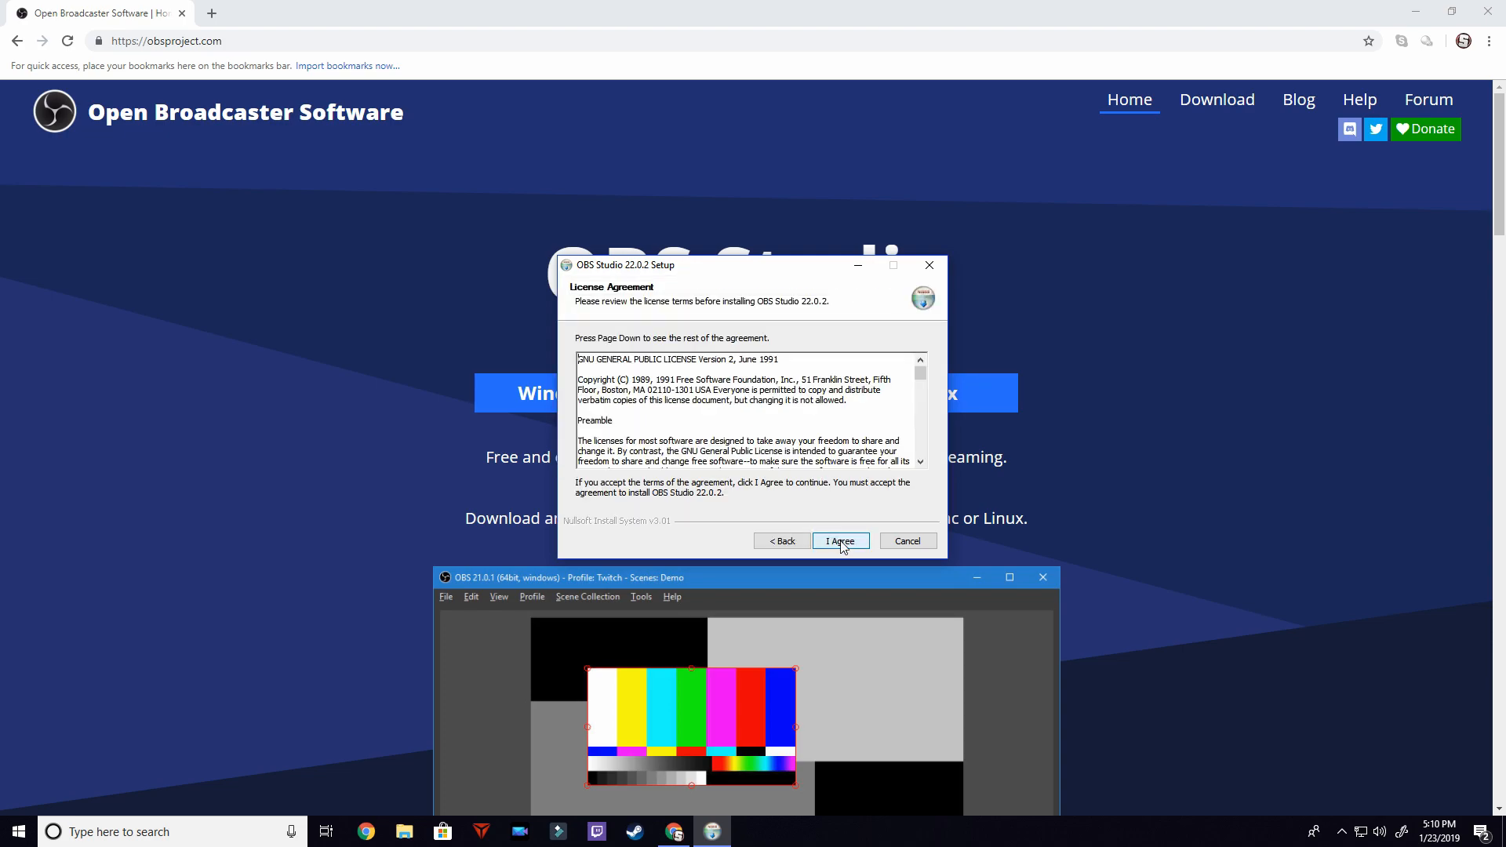
pyautogui.click(840, 541)
pyautogui.click(840, 542)
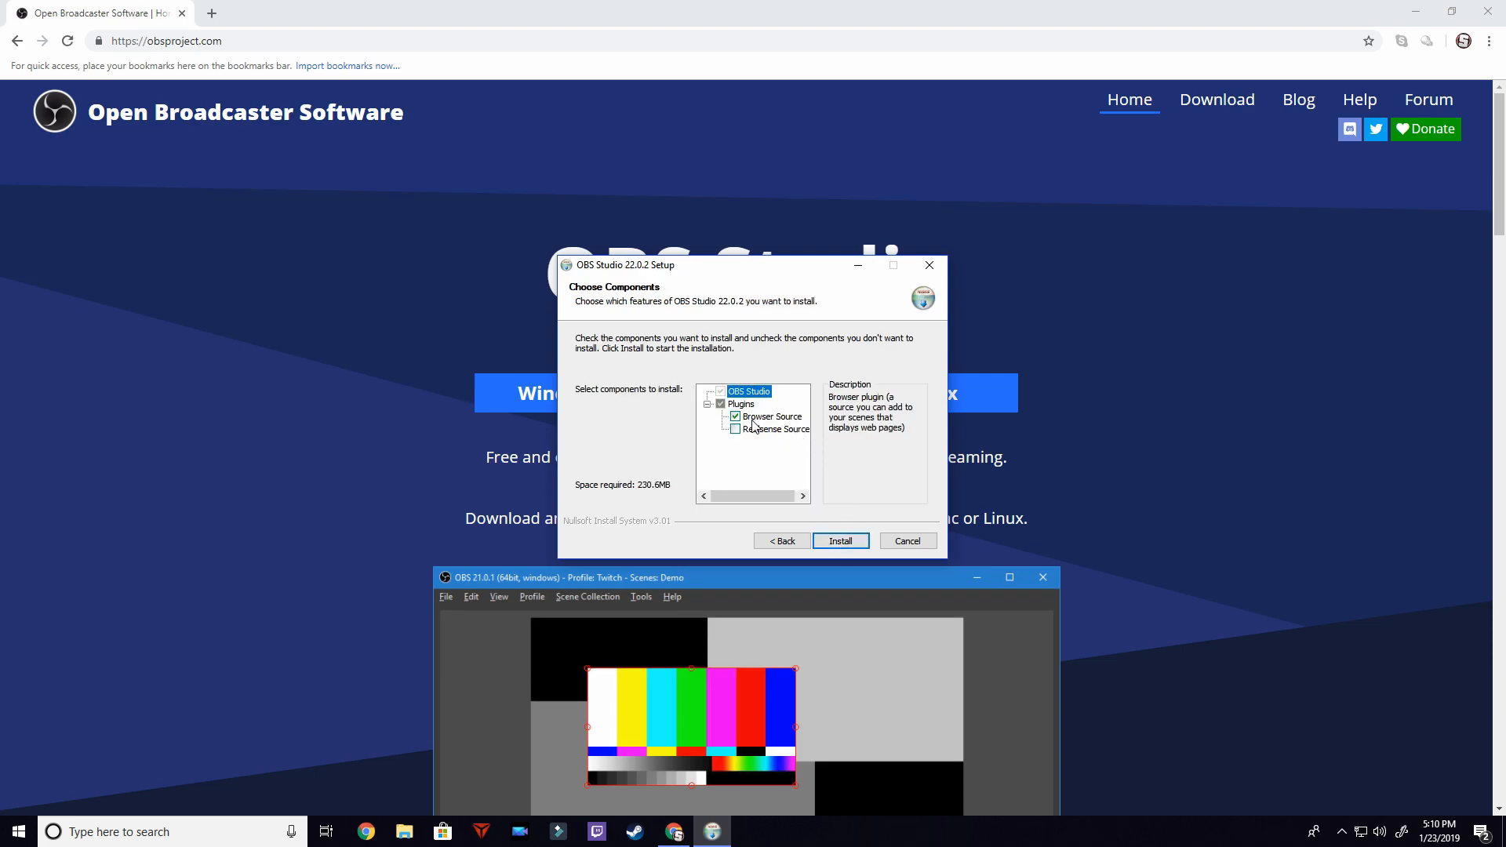
pyautogui.click(840, 541)
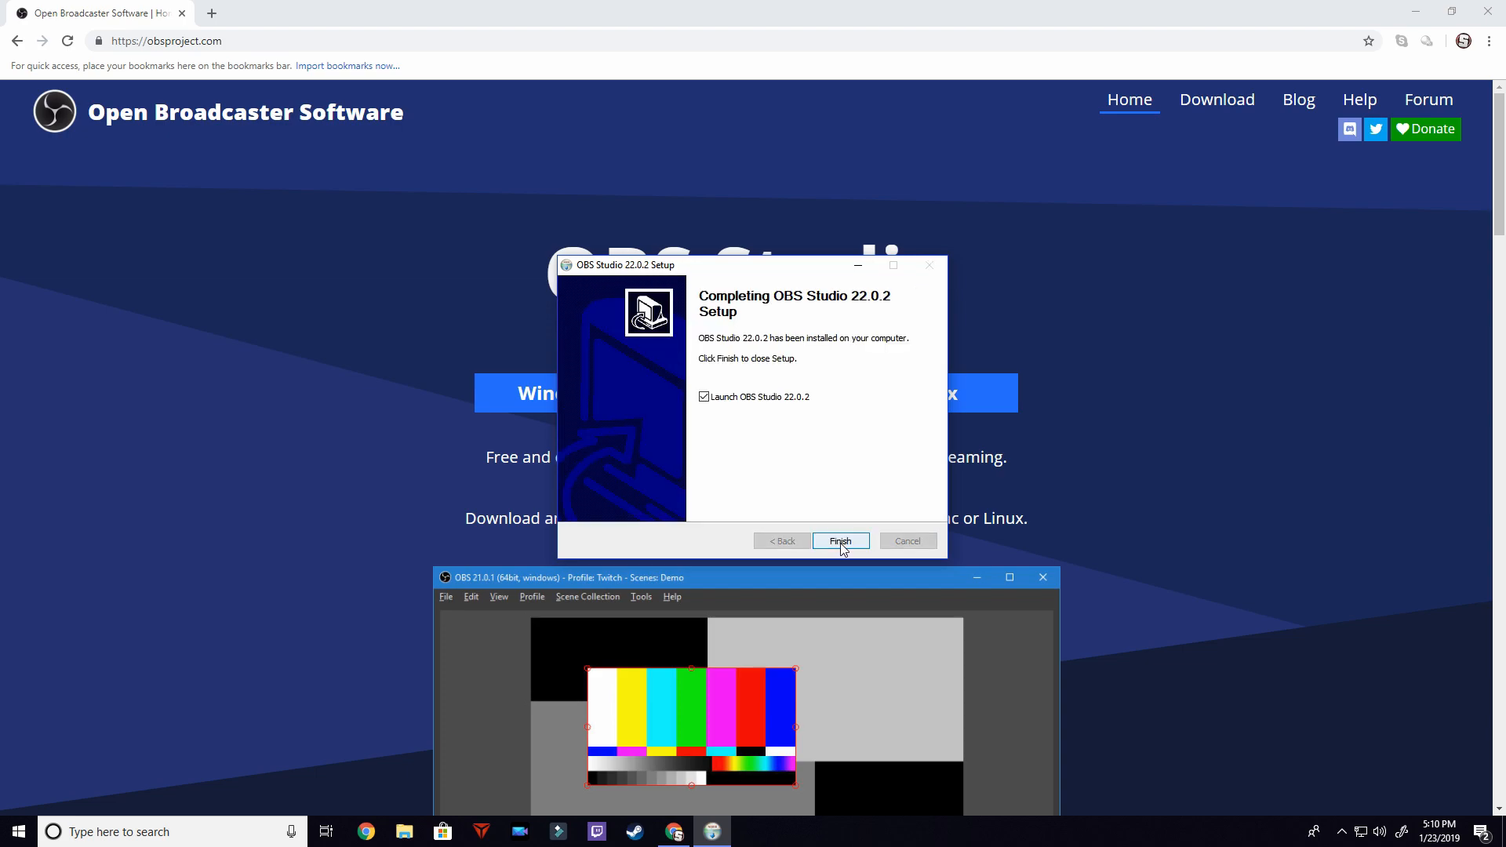
pyautogui.click(840, 541)
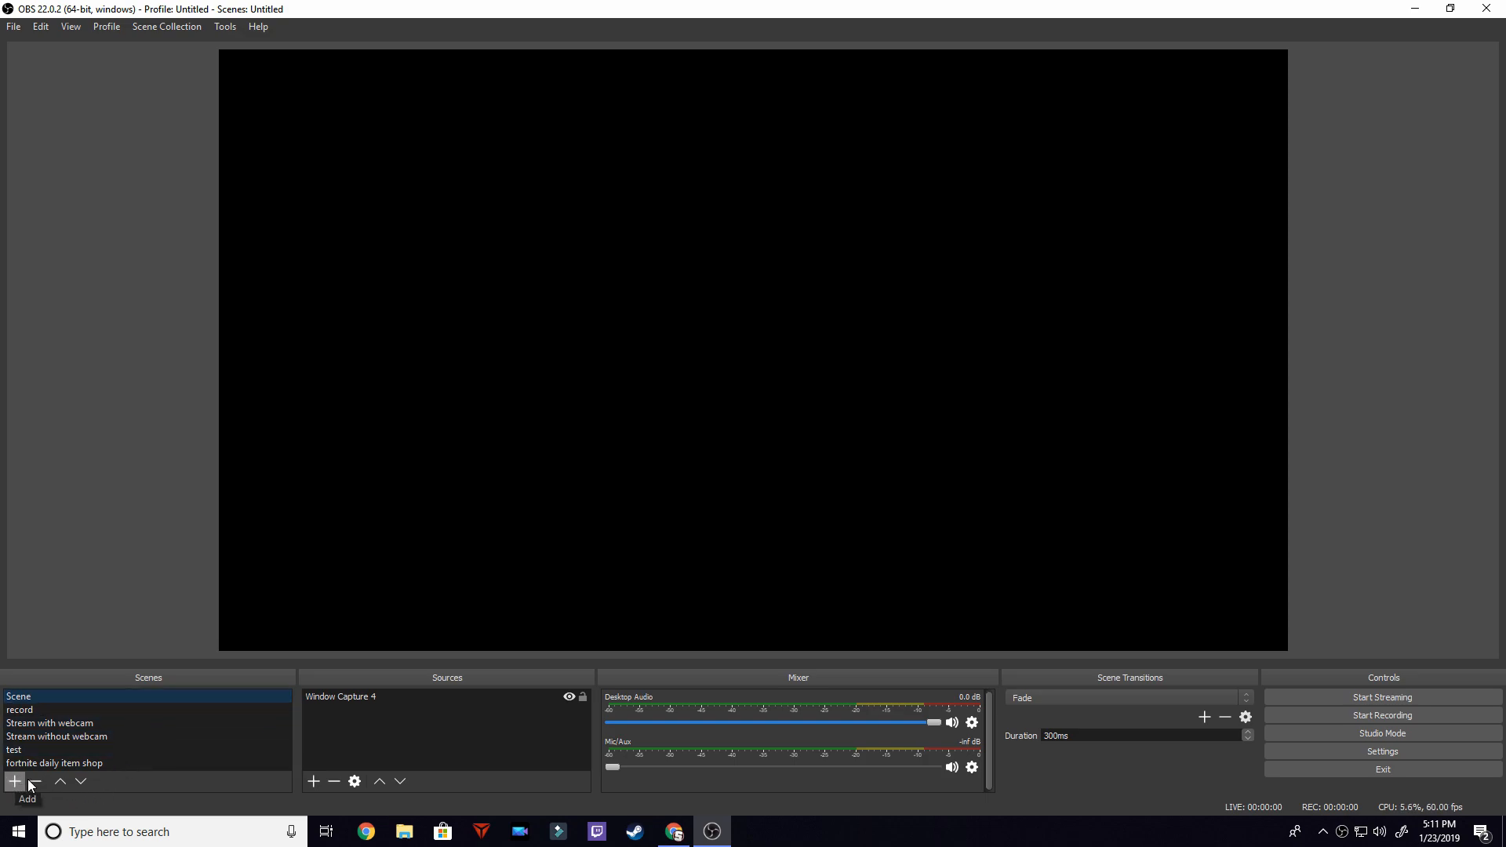
# Minimize OBS and the browser, start PS4 Remote Play from the desktop, connect to the PS4, and restore its window to a smaller size
pyautogui.click(1415, 8)
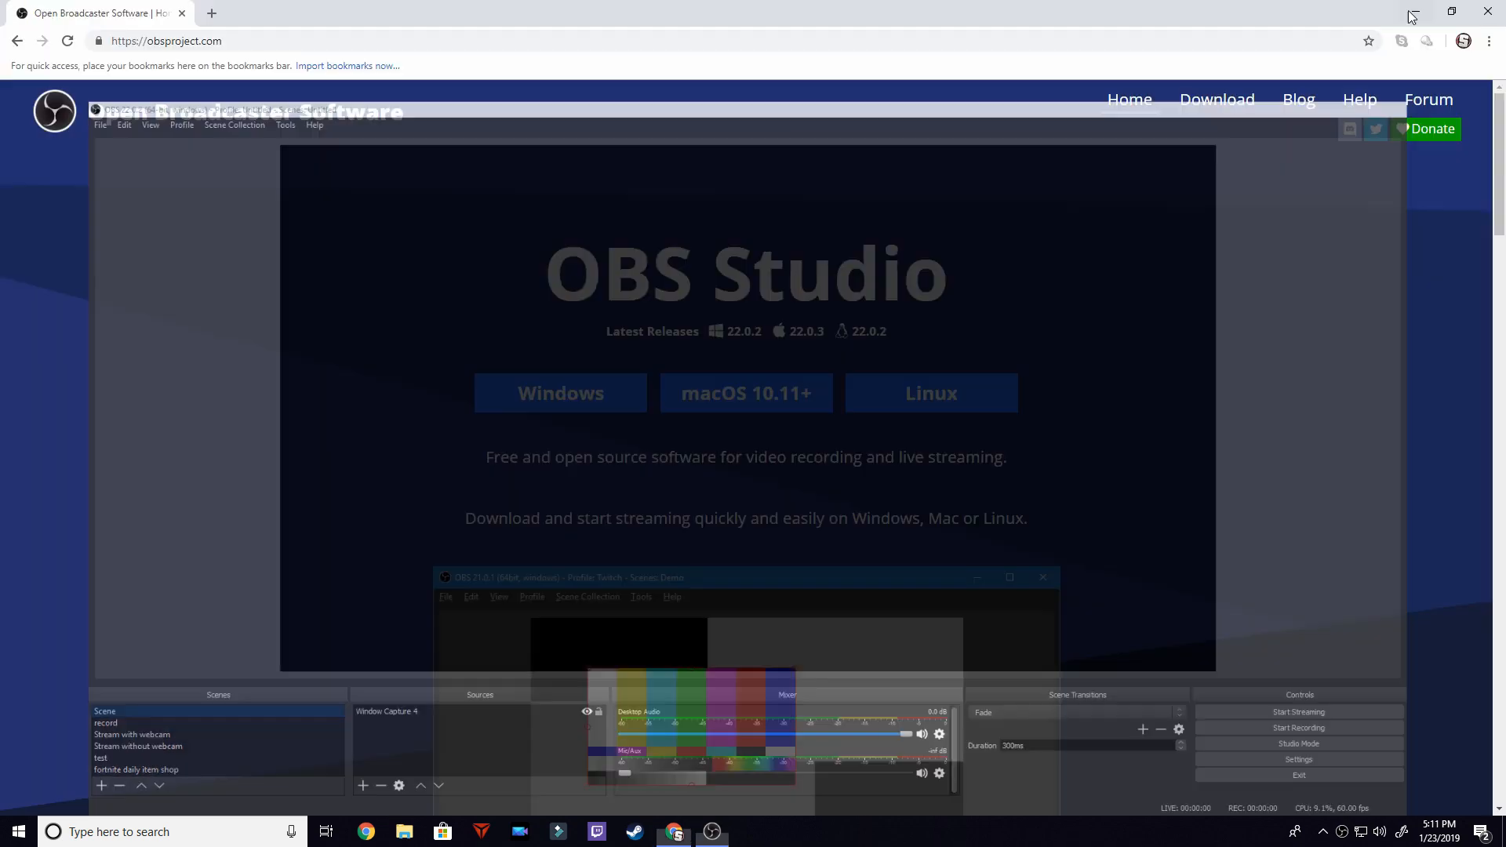
pyautogui.click(1416, 11)
pyautogui.moveTo(47, 102); pyautogui.dragTo(138, 431)
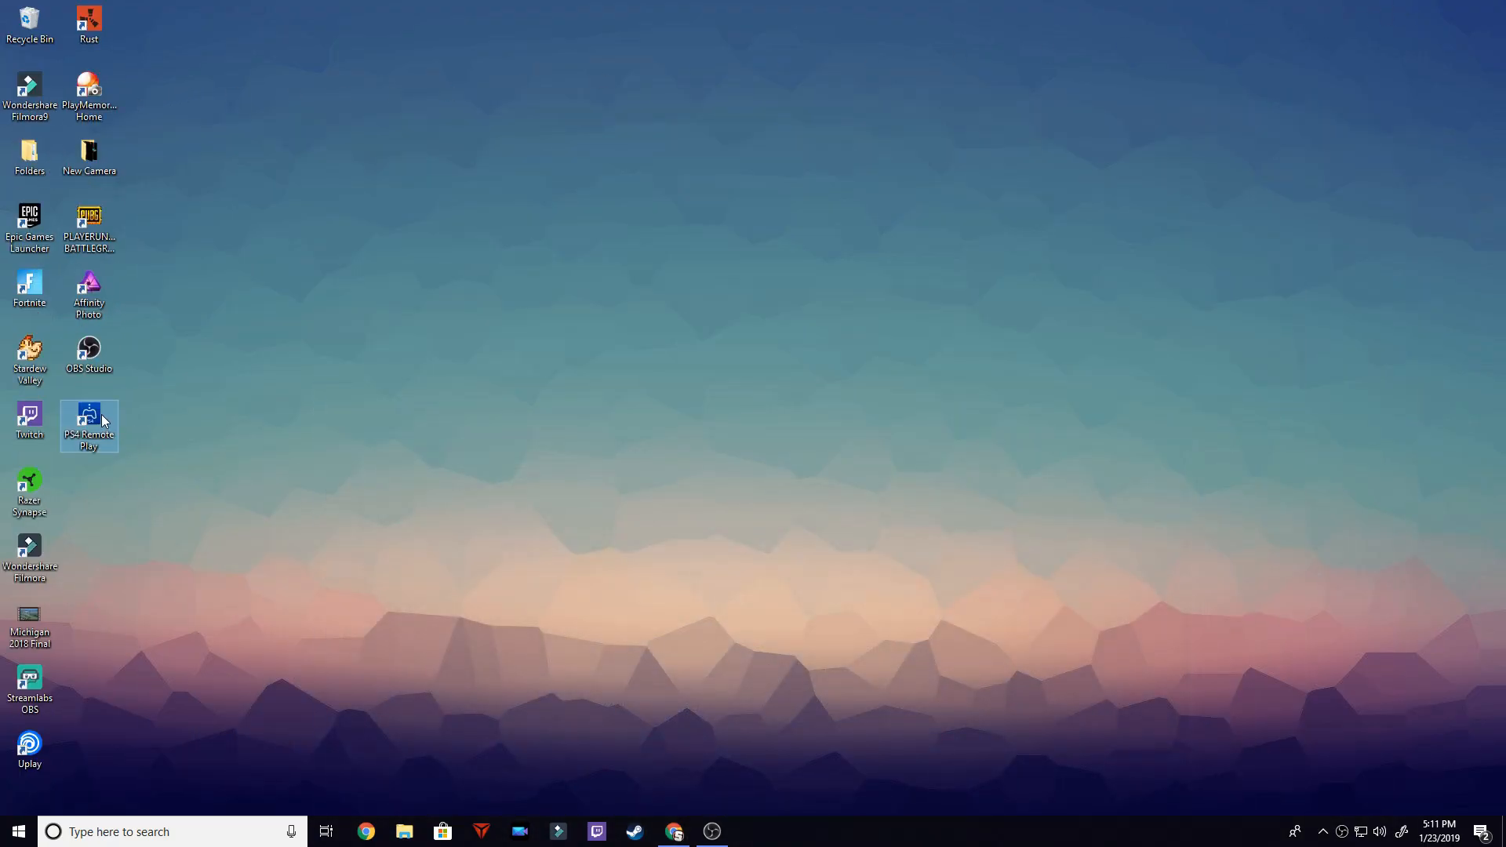
pyautogui.doubleClick(105, 419)
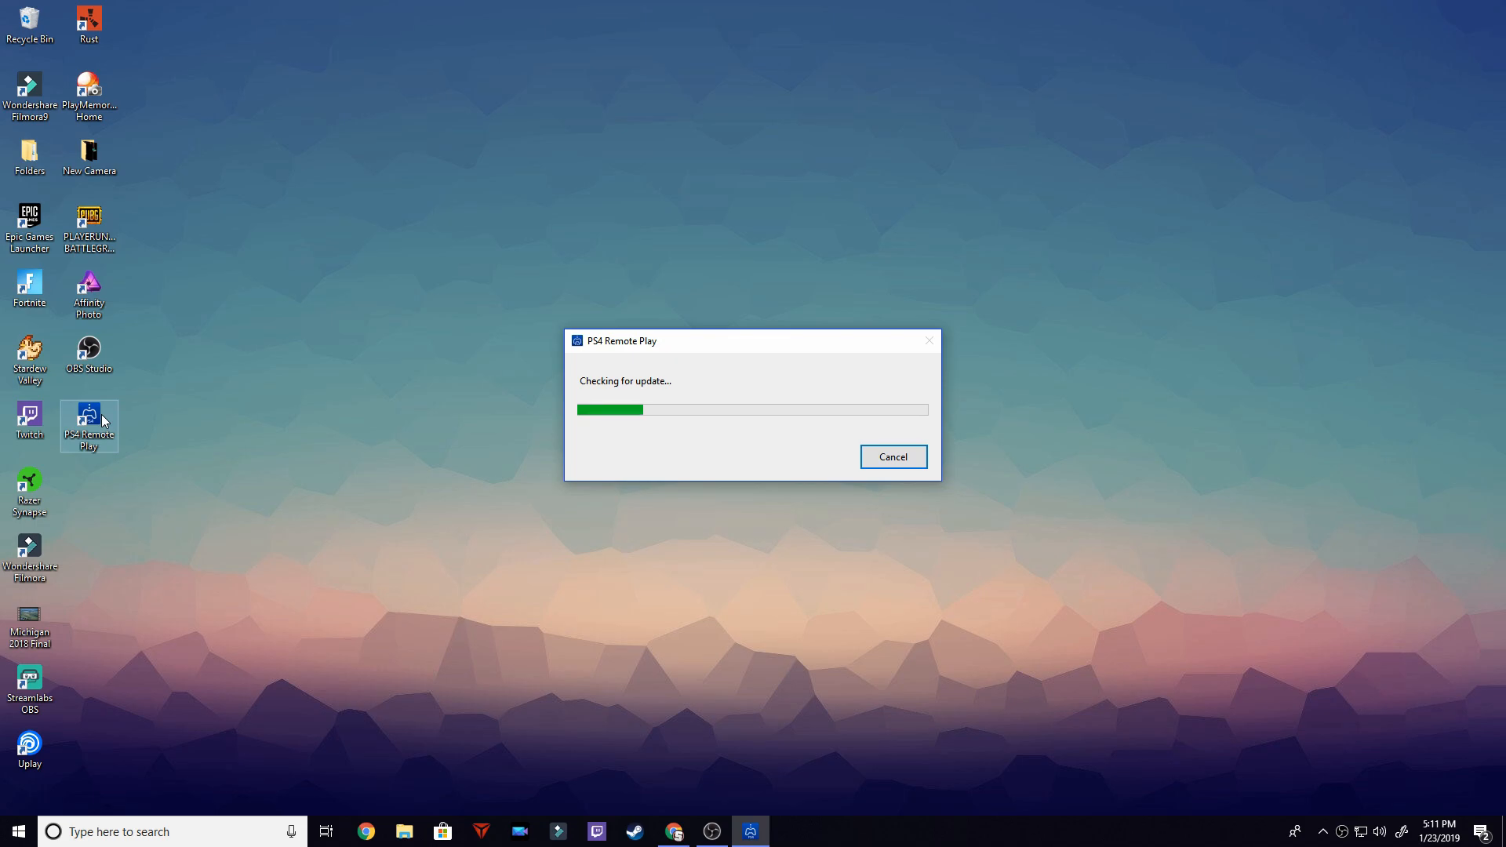
pyautogui.click(981, 531)
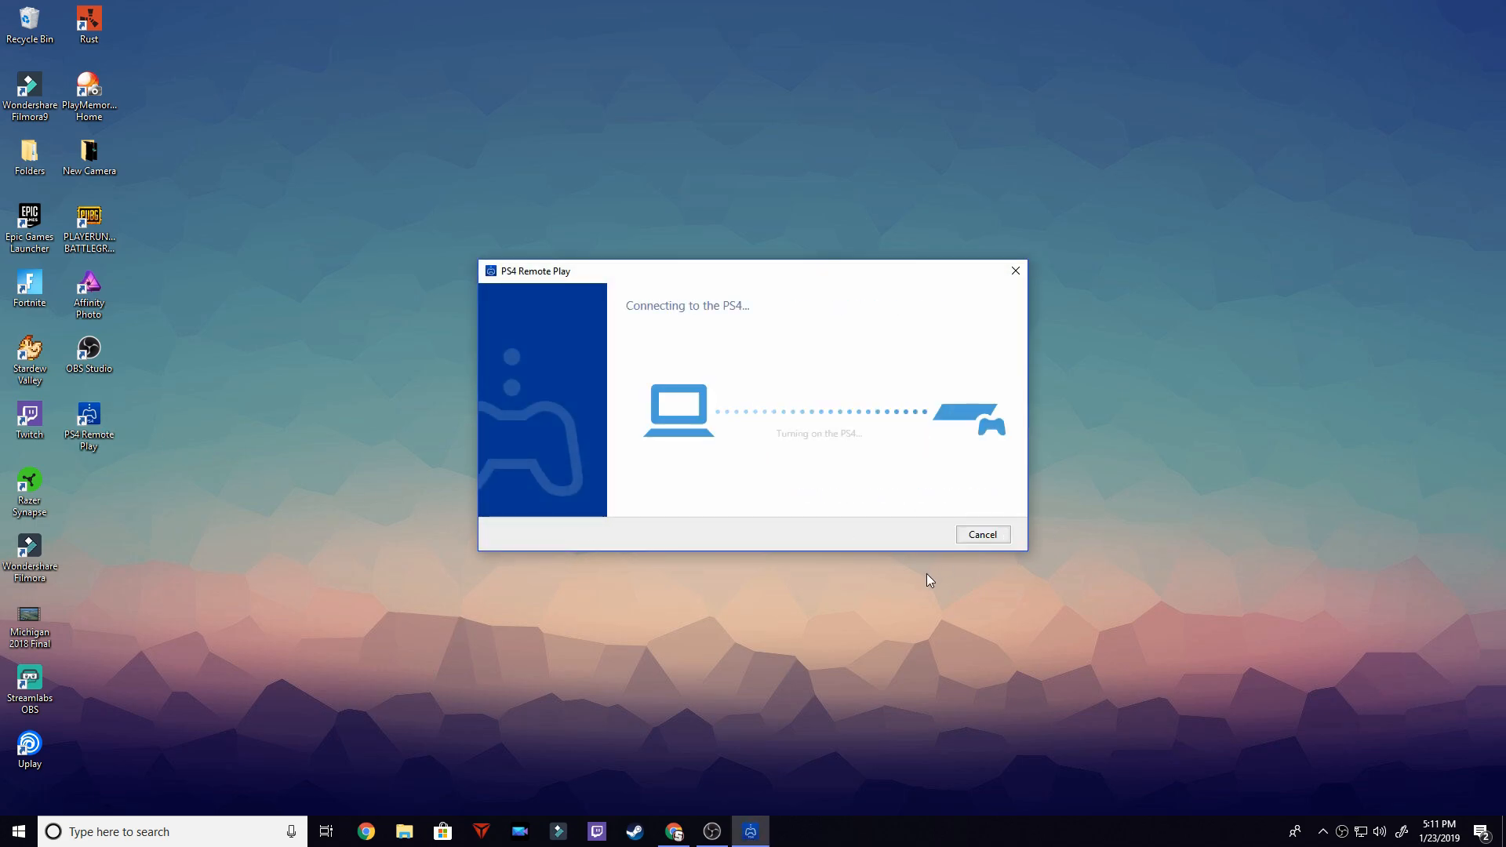
pyautogui.rightClick(928, 579)
pyautogui.click(906, 589)
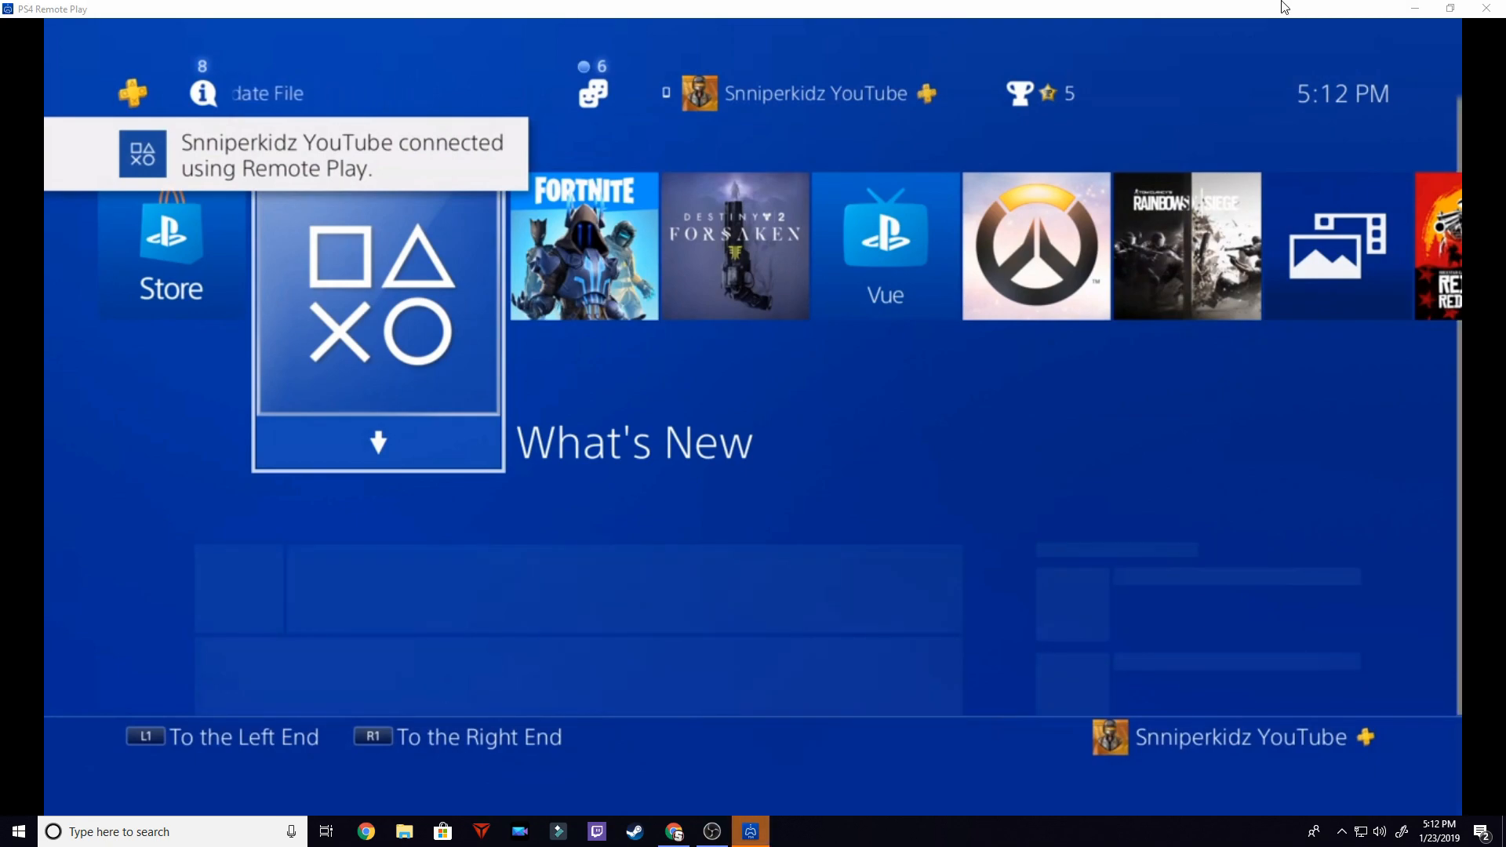
pyautogui.click(1448, 9)
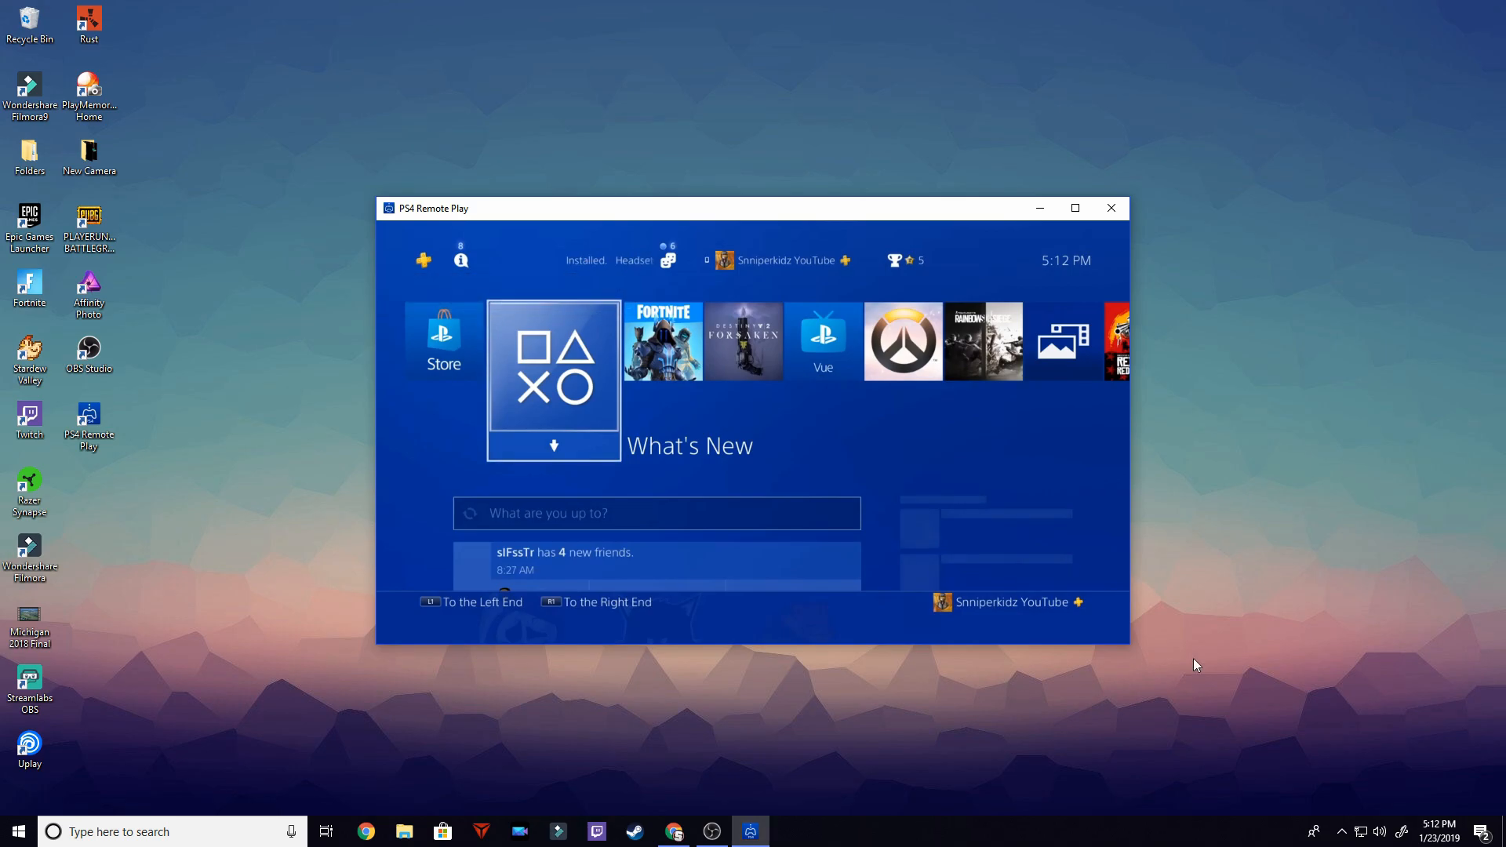
# Switch to OBS and add a new Window Capture source named ps4 to Scene 2
pyautogui.click(713, 832)
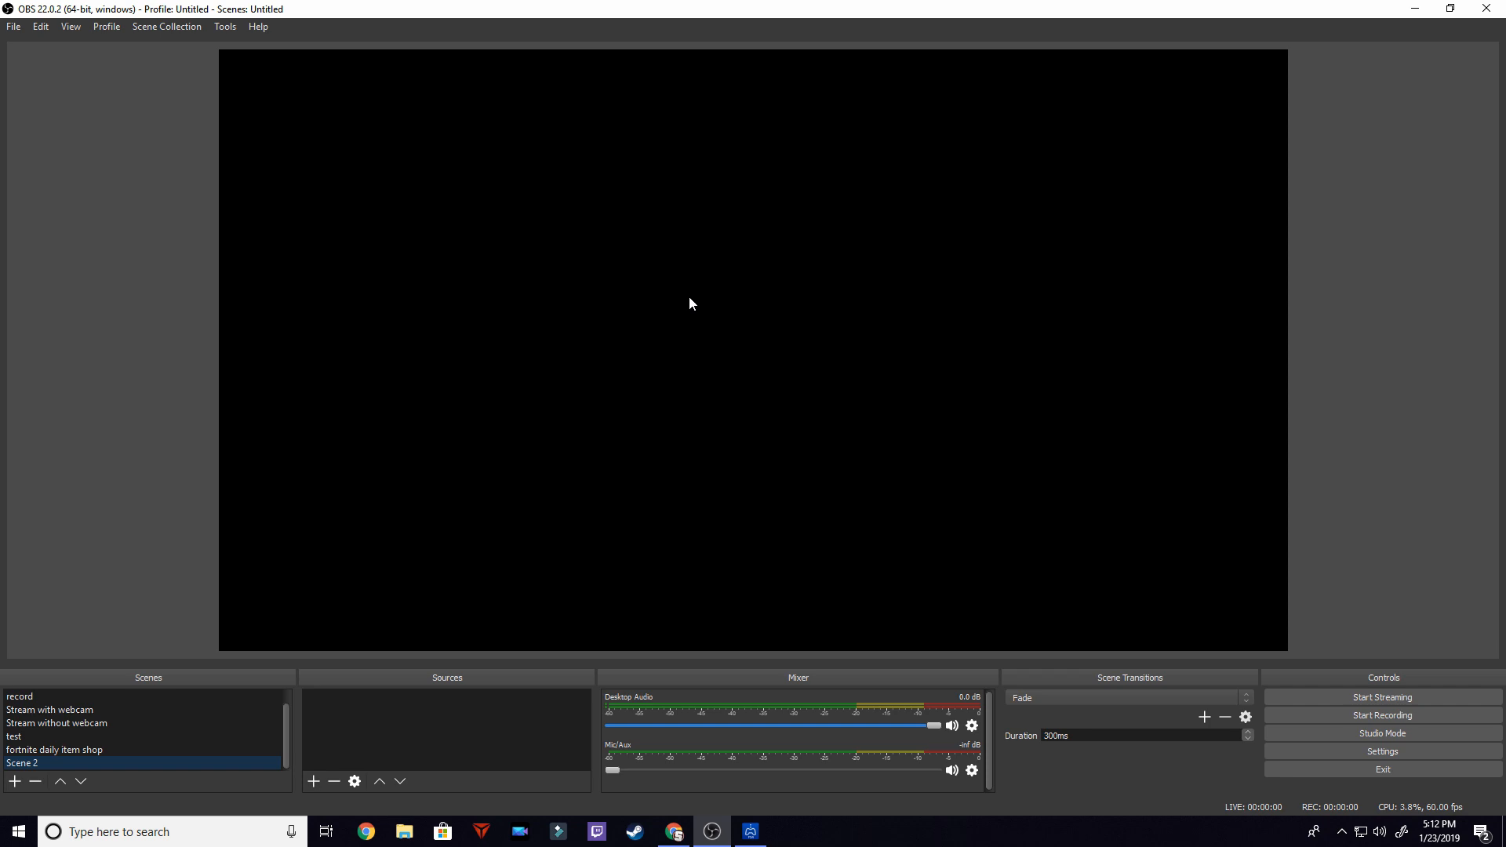
pyautogui.click(315, 780)
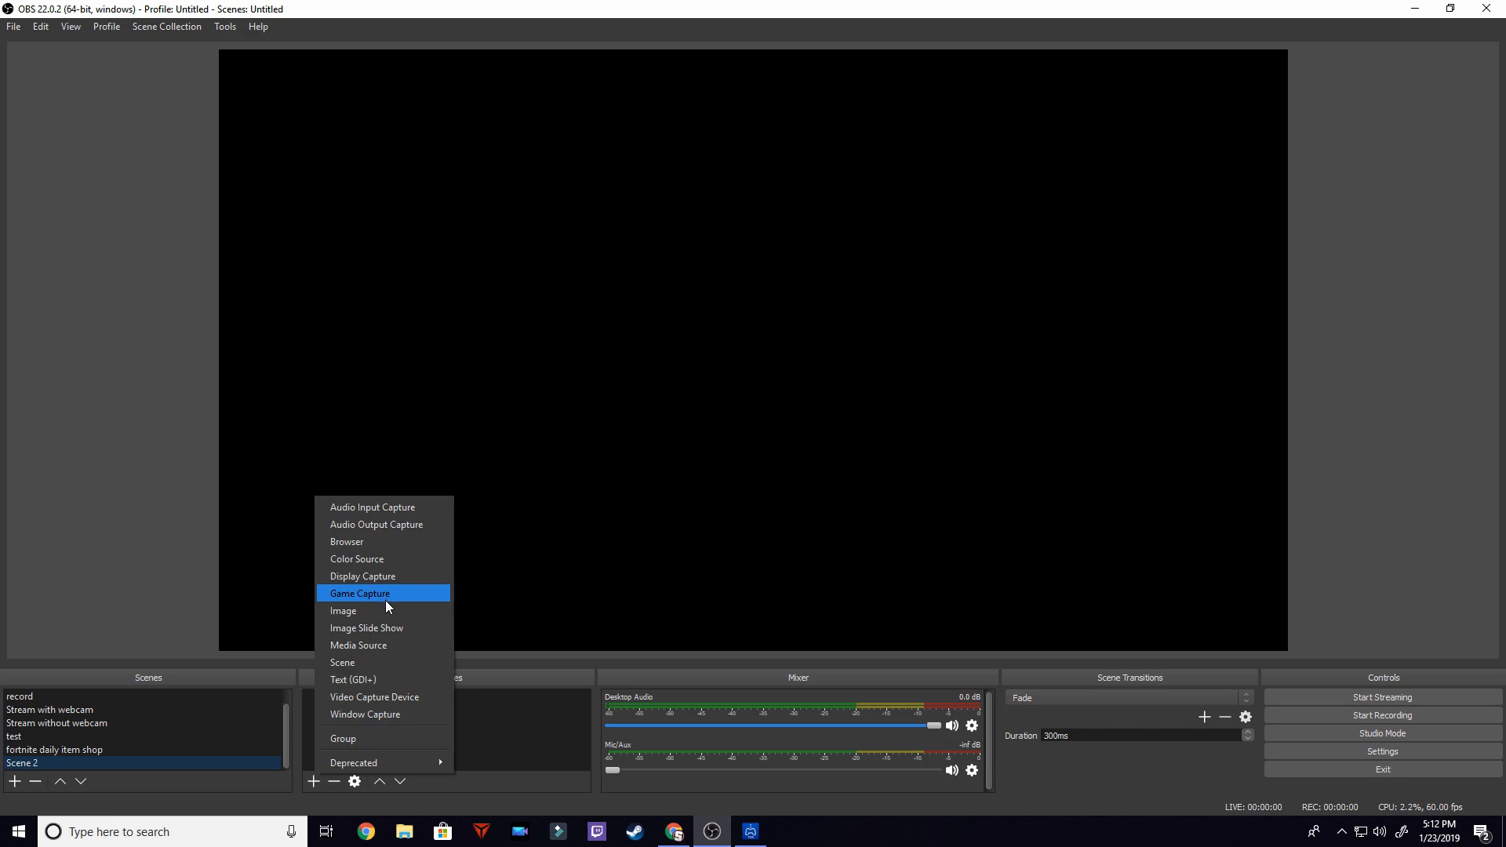
pyautogui.click(393, 715)
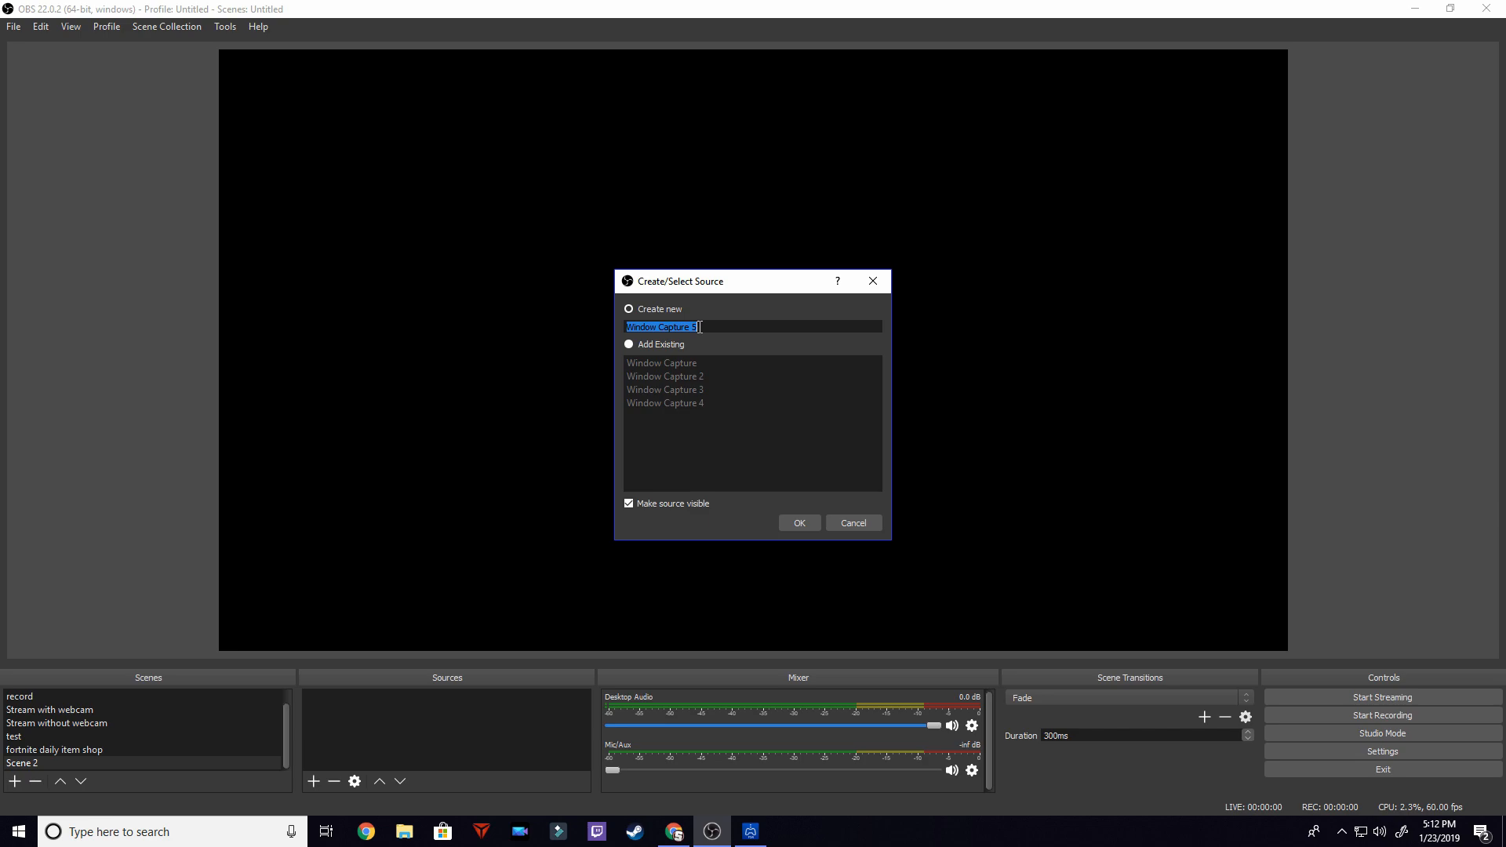
pyautogui.write('ps4')
pyautogui.click(802, 522)
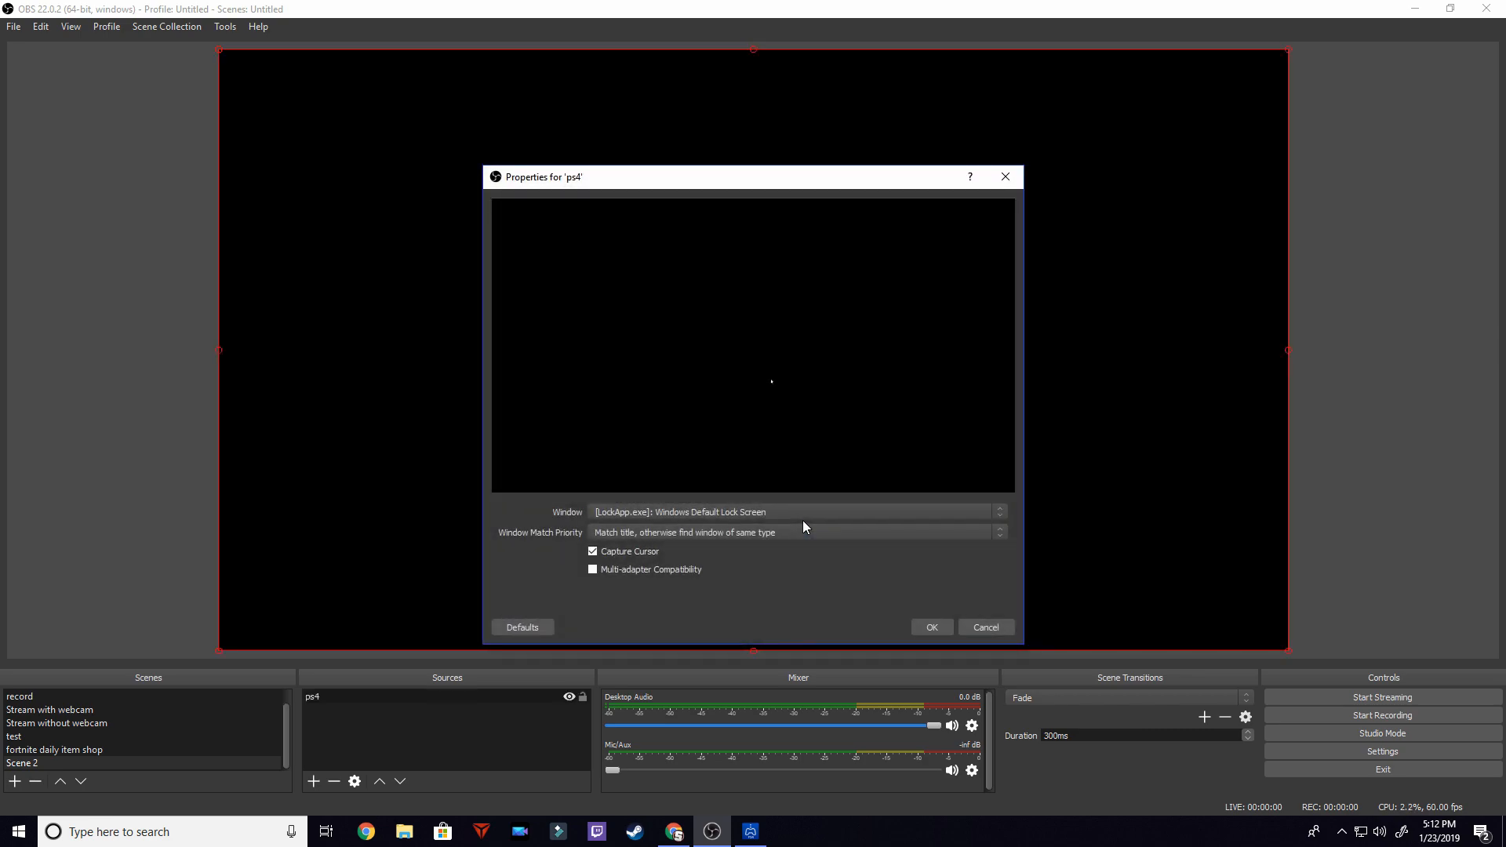
# Set the ps4 source to capture the [RemotePlay.exe]: PS4 Remote Play window and accept its properties
pyautogui.click(671, 512)
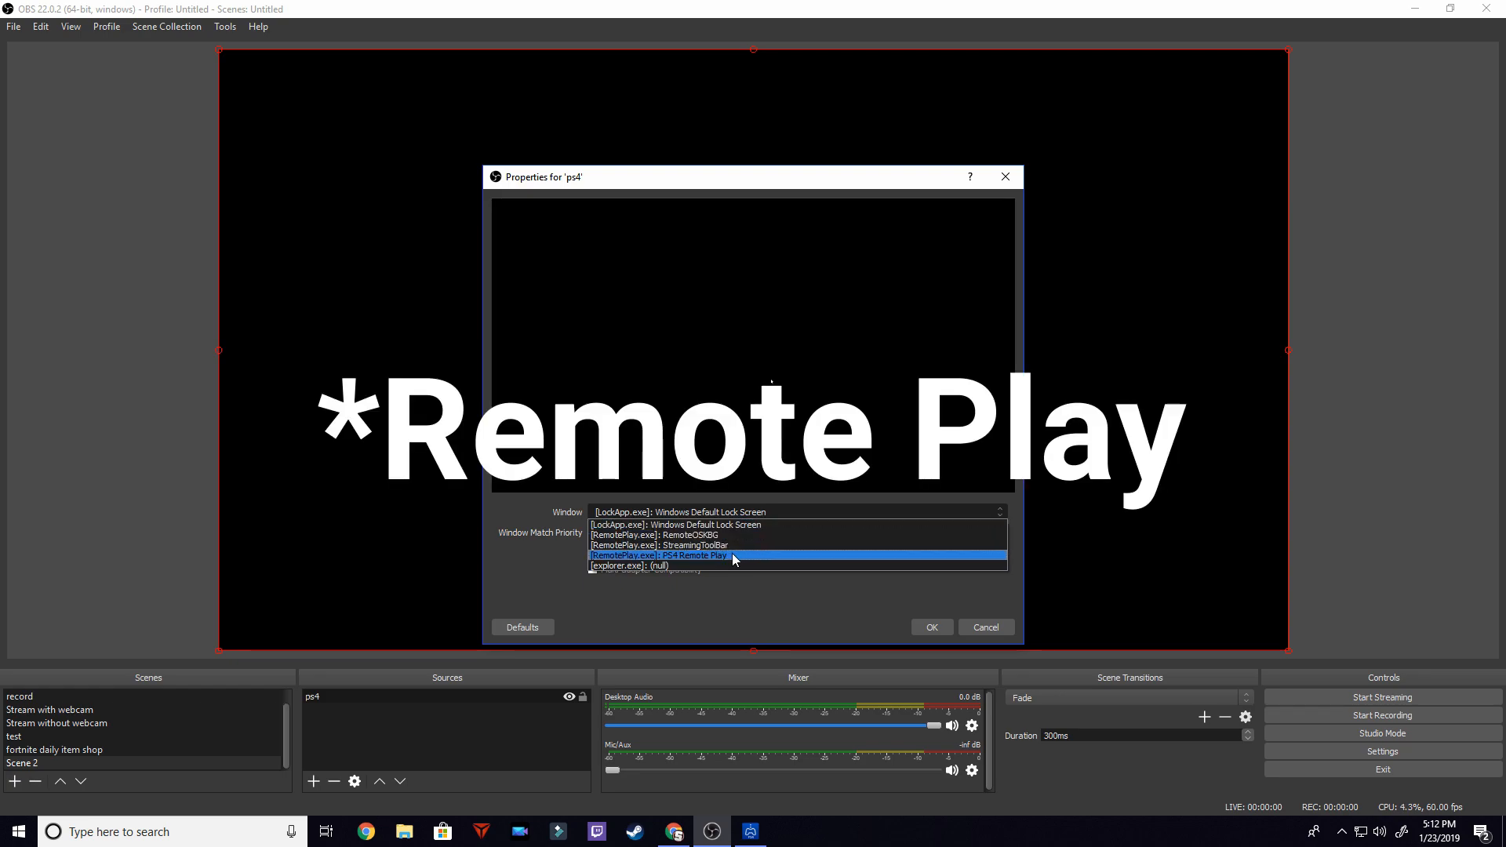
pyautogui.click(734, 555)
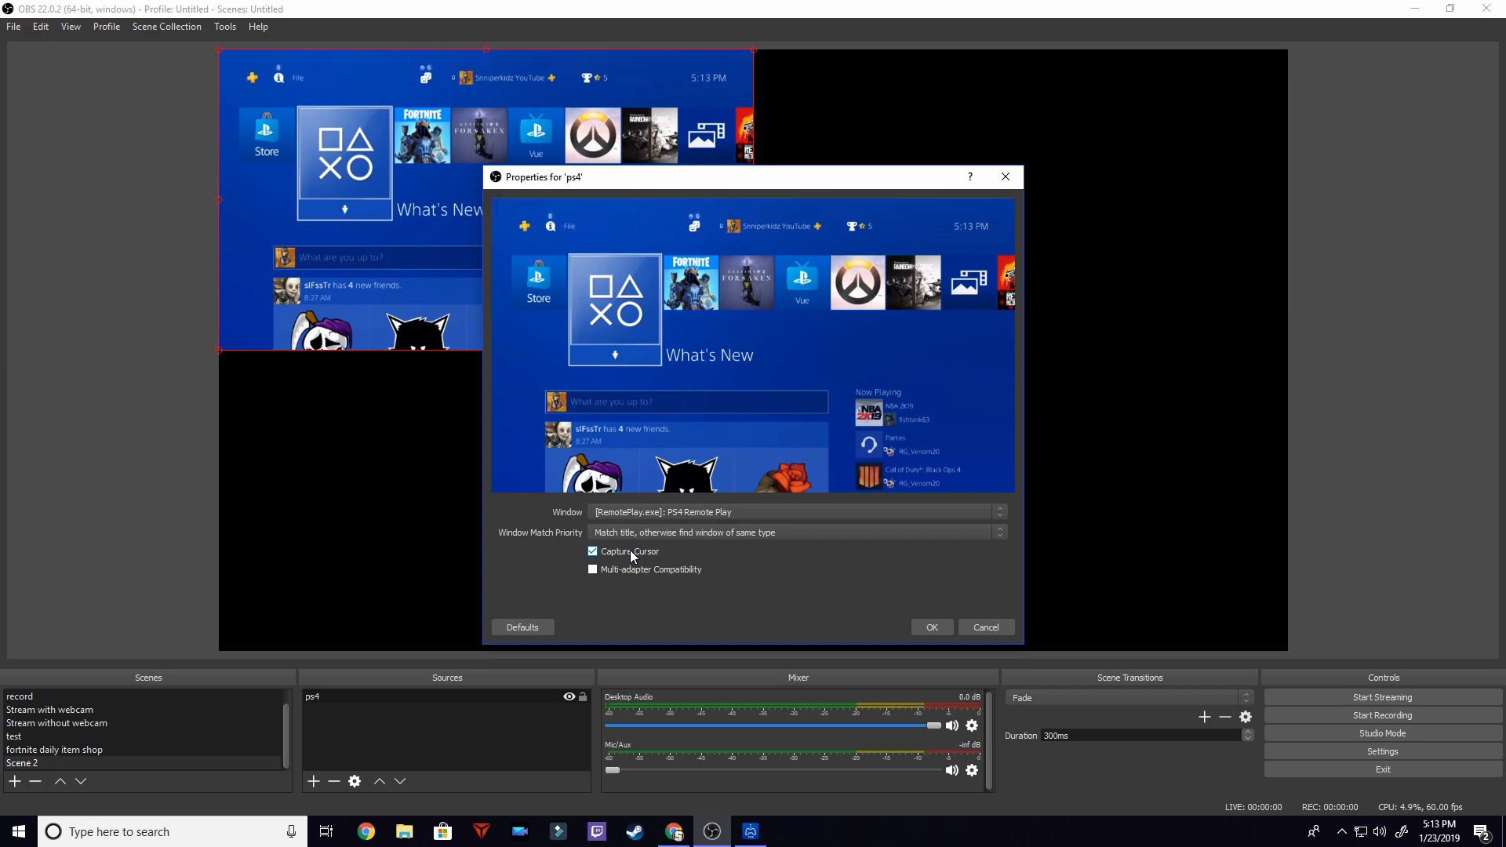
pyautogui.click(932, 627)
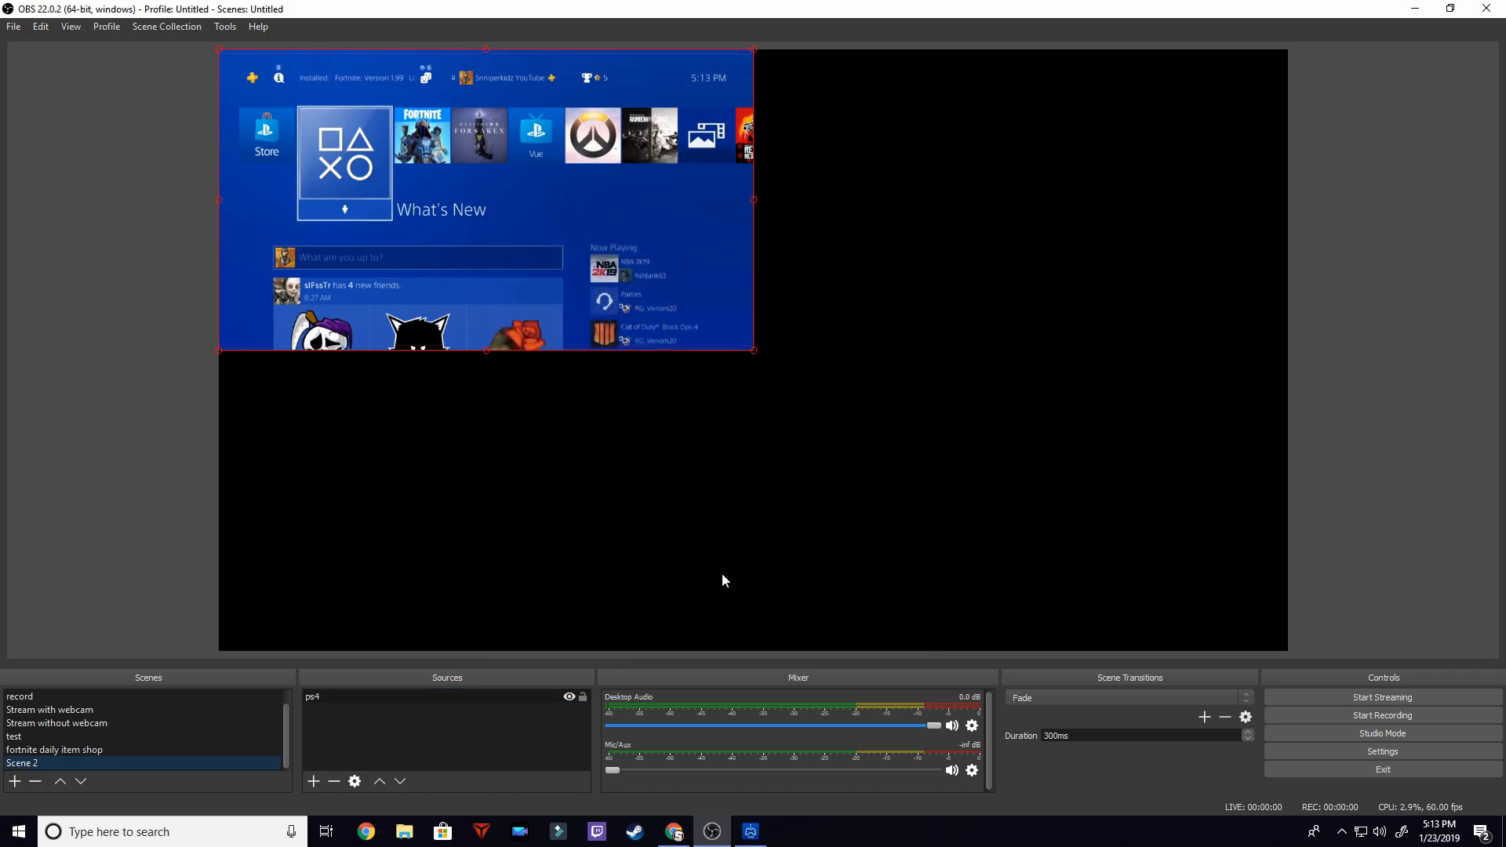
# Toggle the ps4 source's visibility off and on, and enlarge the capture to fill the preview canvas
pyautogui.click(568, 696)
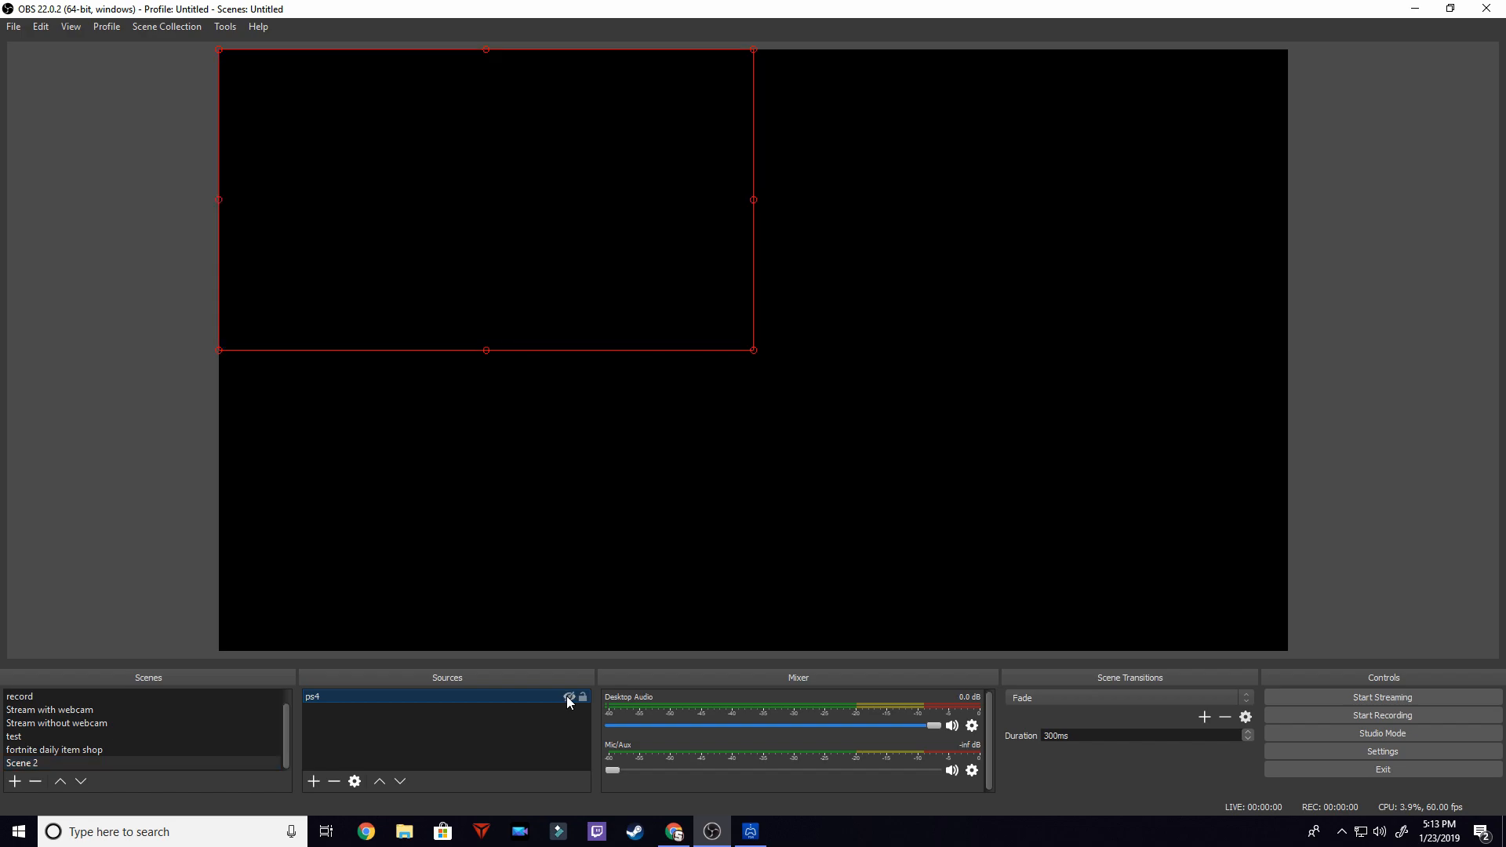
pyautogui.click(568, 697)
pyautogui.moveTo(754, 350); pyautogui.dragTo(1153, 648)
pyautogui.click(1459, 483)
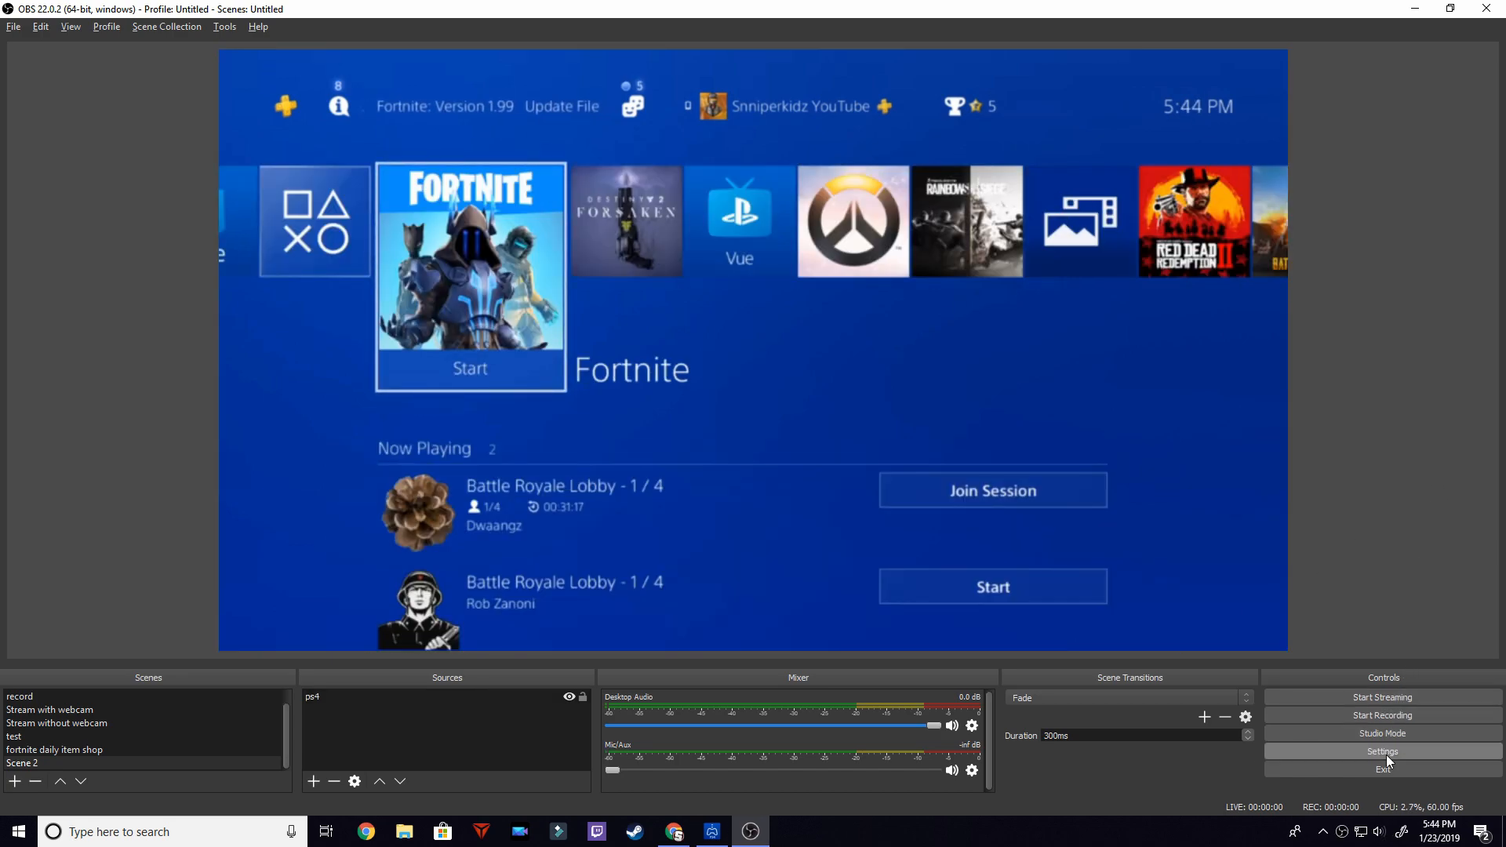
# Check the streaming service, server and stream key options in the OBS settings, leaving them as they are
pyautogui.click(1382, 752)
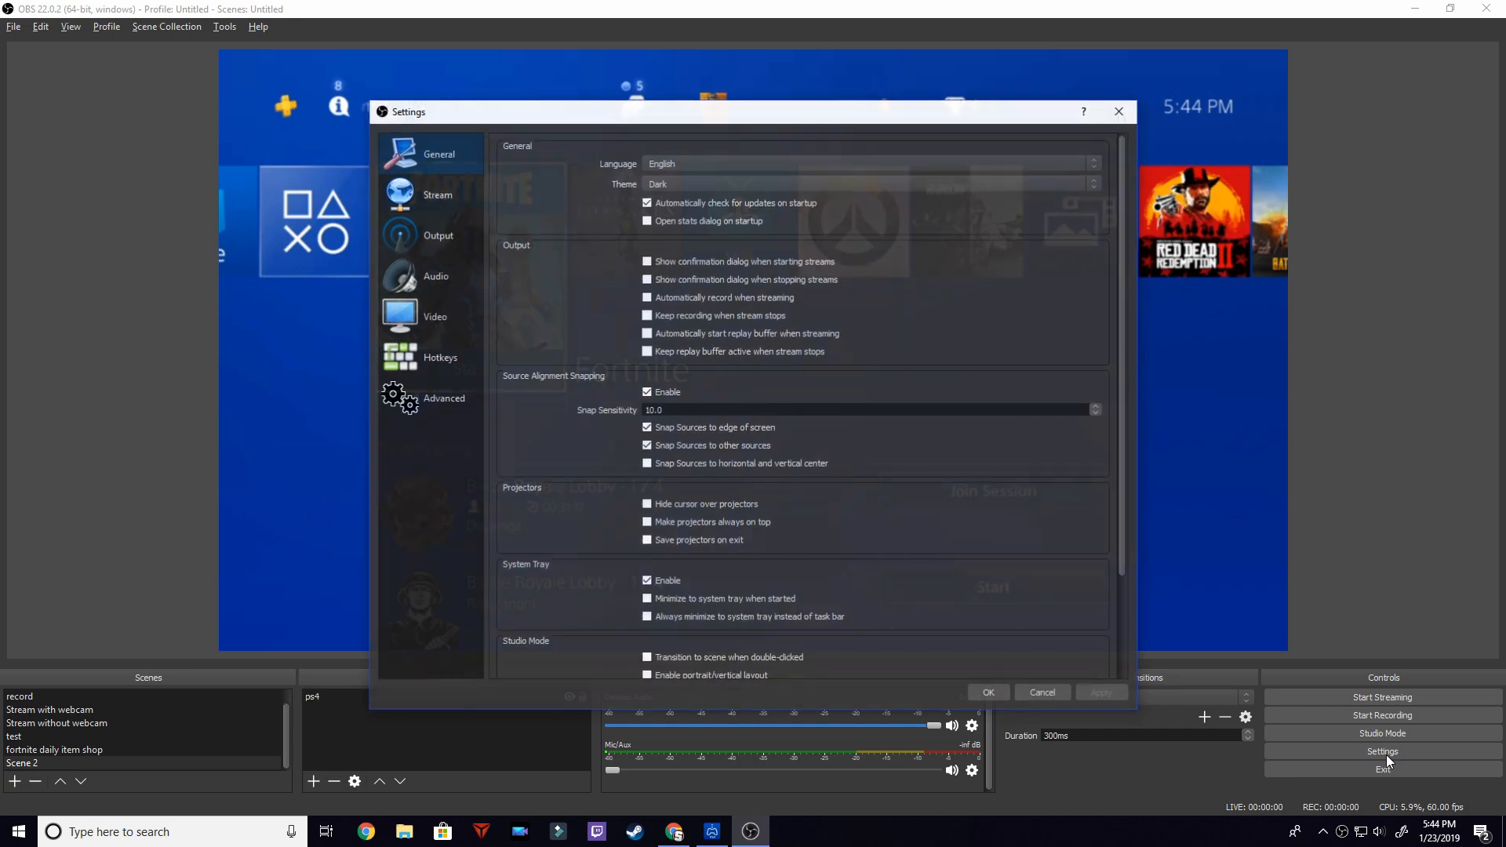
pyautogui.click(451, 205)
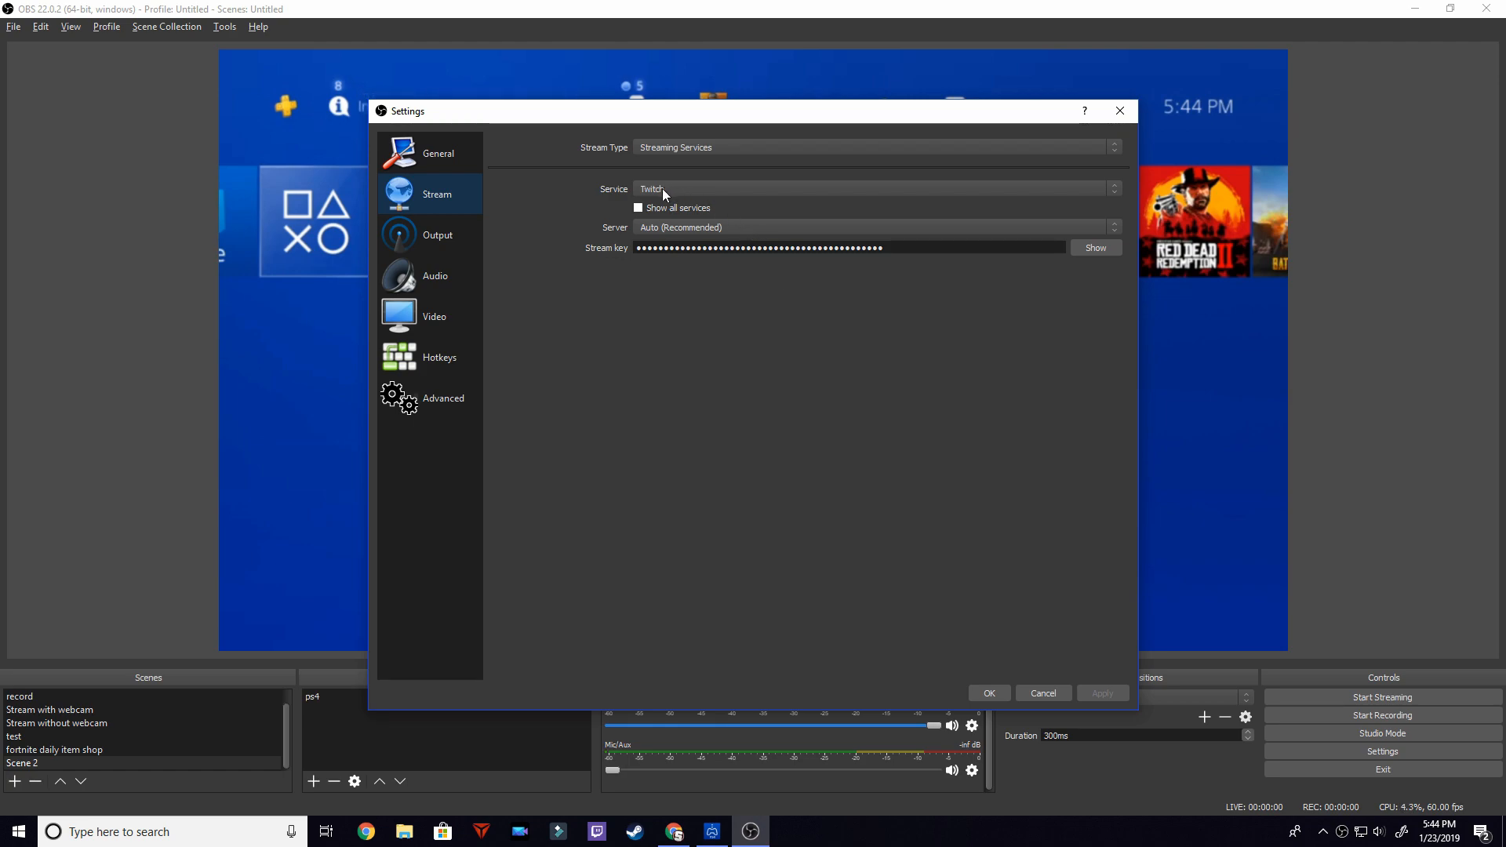
pyautogui.click(1122, 112)
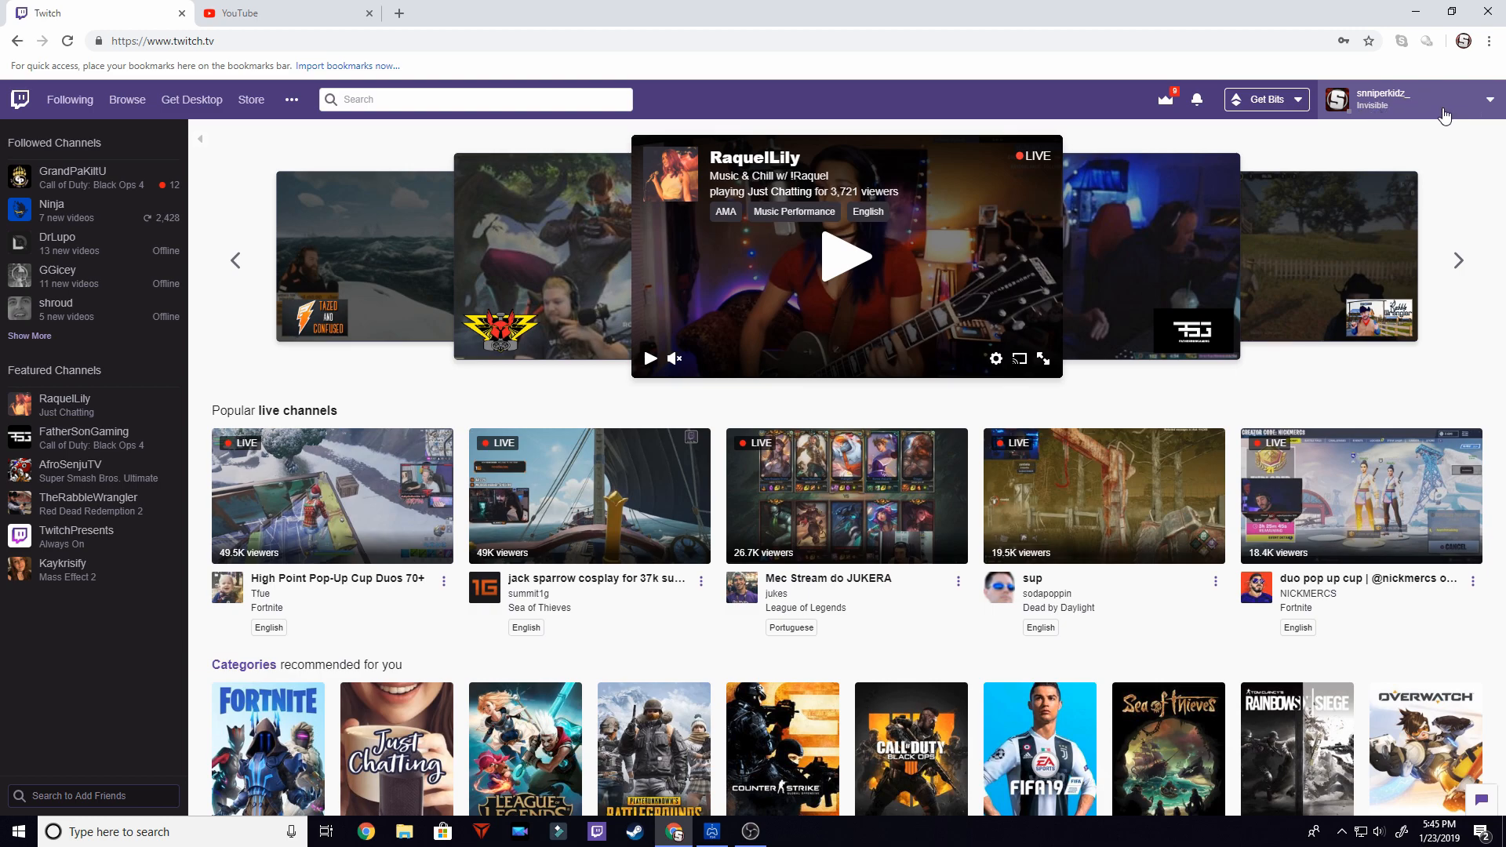
# Switch to Twitch in Chrome and open the channel settings from the account's dashboard
pyautogui.click(1445, 116)
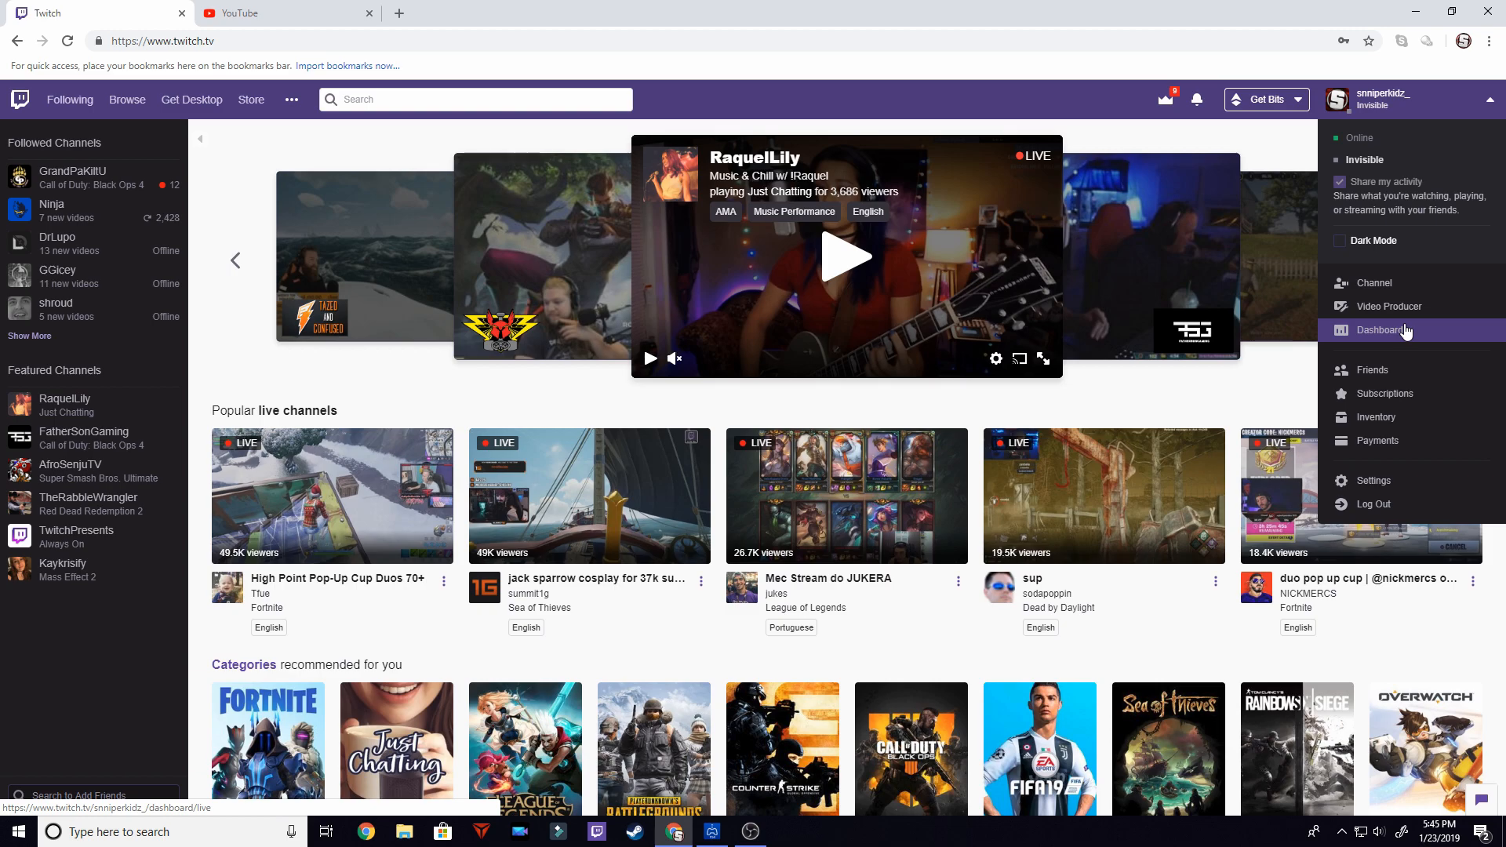
pyautogui.click(1405, 330)
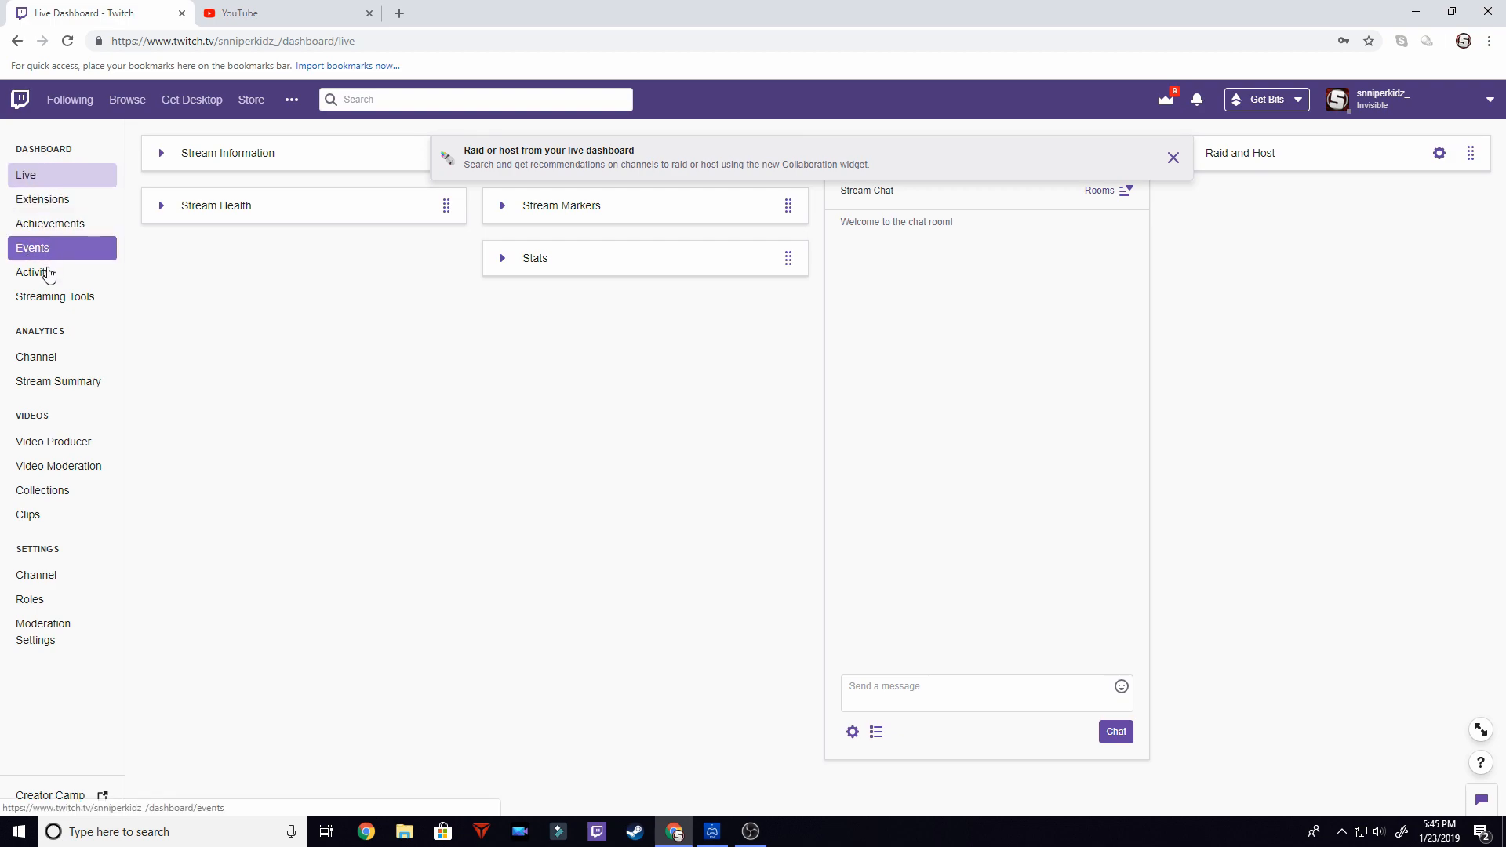
pyautogui.moveTo(58, 548); pyautogui.dragTo(13, 553)
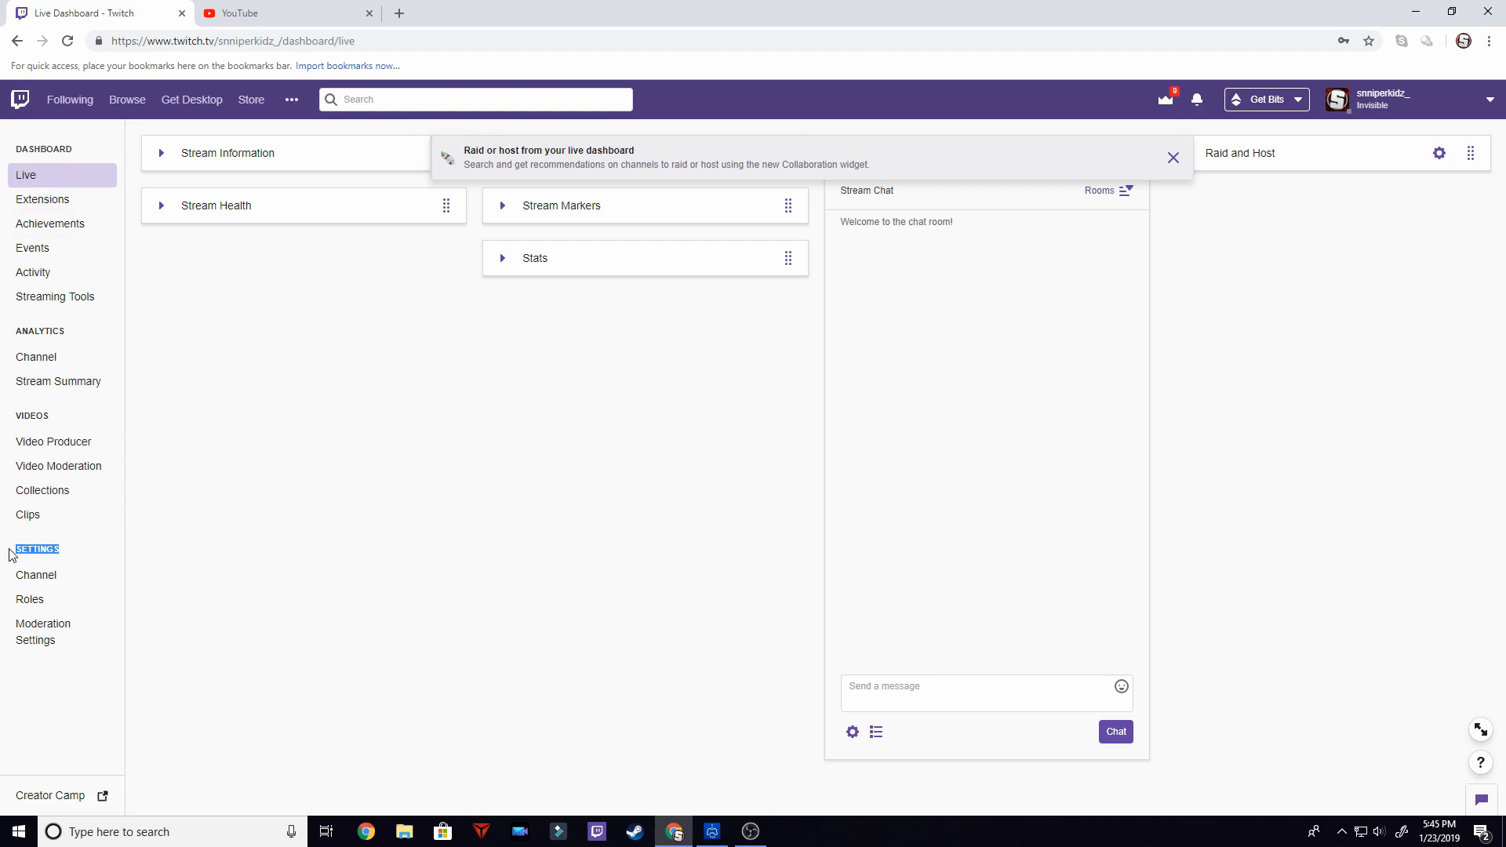
pyautogui.click(55, 573)
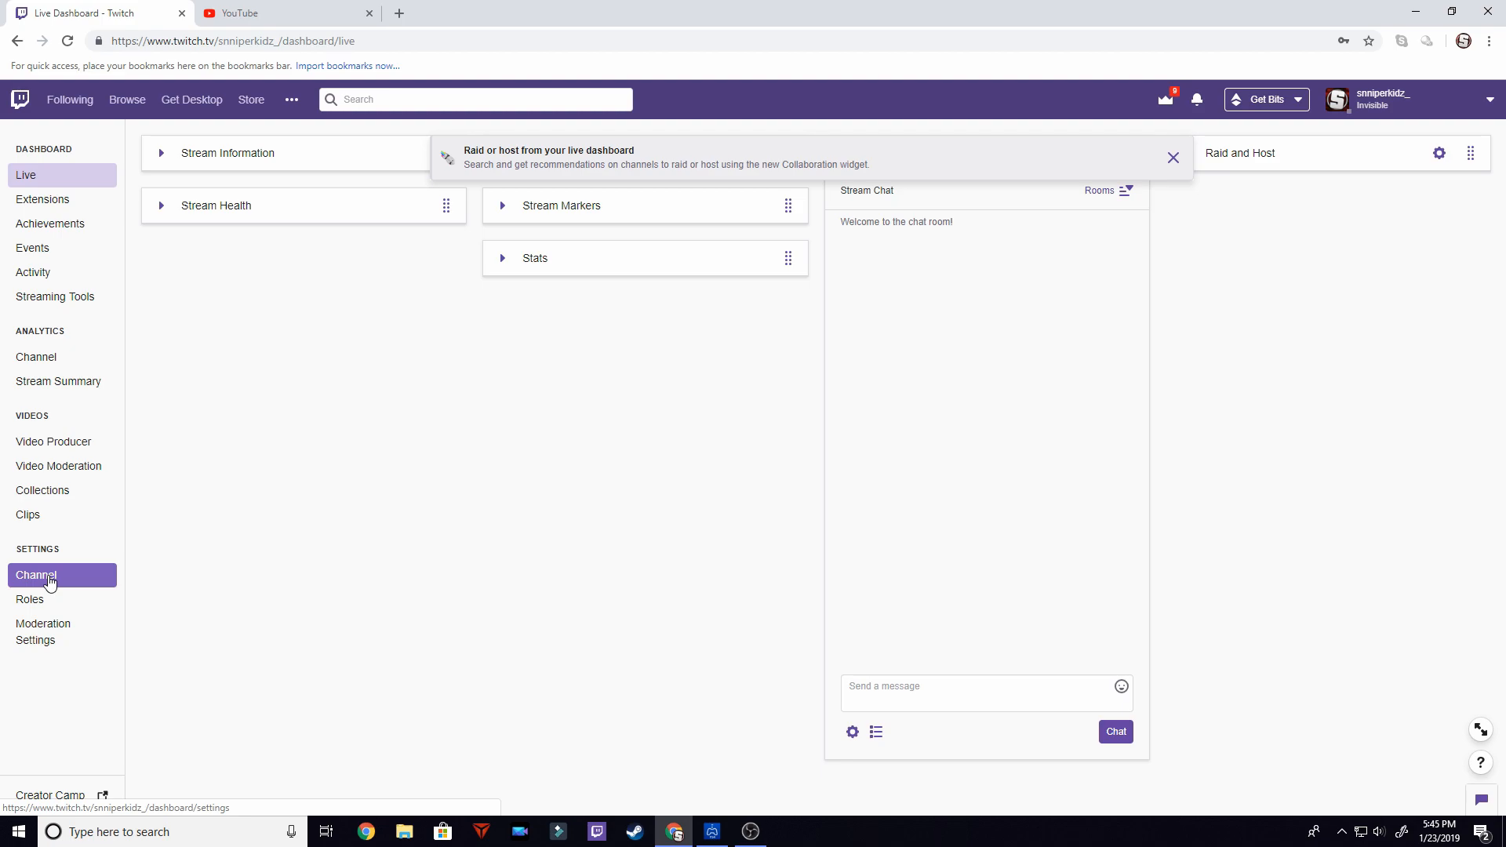
# Locate the Primary Stream key in the Twitch channel settings and copy it
pyautogui.moveTo(515, 207); pyautogui.dragTo(413, 207)
pyautogui.doubleClick(437, 206)
pyautogui.doubleClick(482, 206)
pyautogui.doubleClick(506, 206)
pyautogui.click(513, 229)
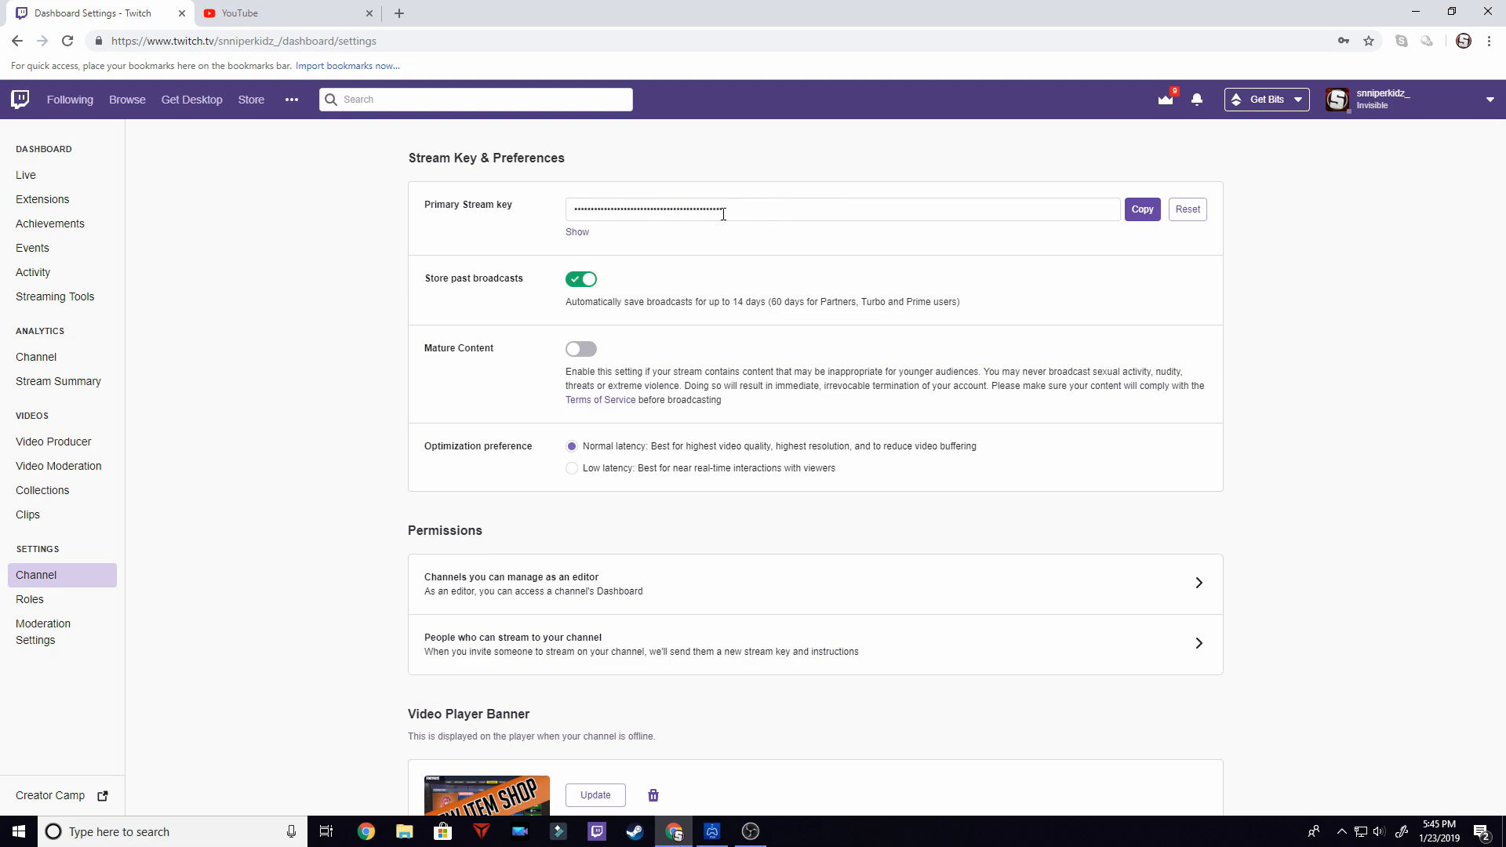
pyautogui.click(1147, 217)
# Switch back to OBS and choose Twitch as the service in the stream settings
pyautogui.click(758, 835)
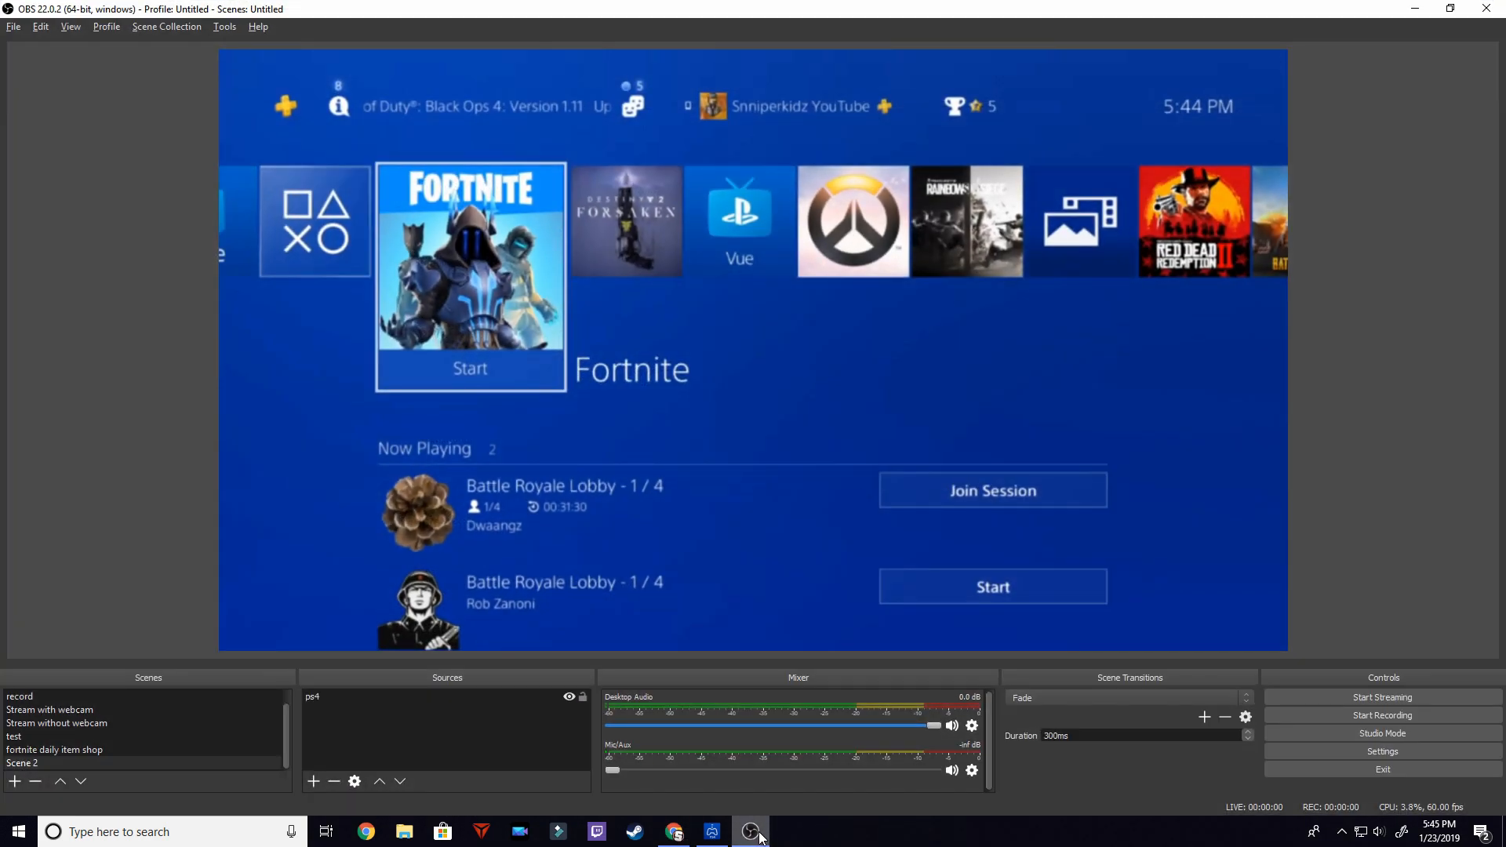
pyautogui.click(1372, 751)
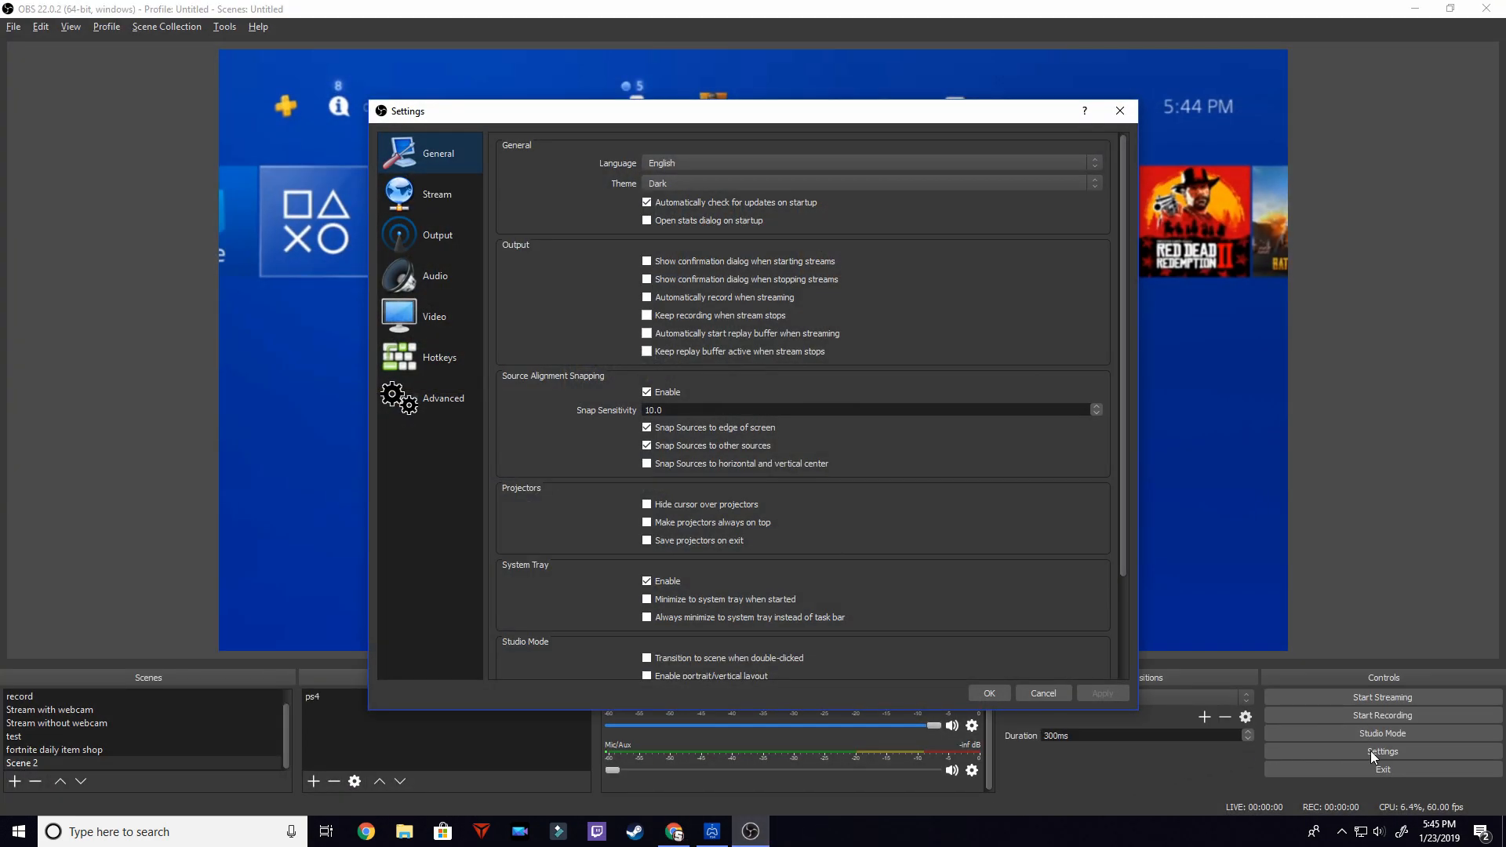
pyautogui.click(435, 198)
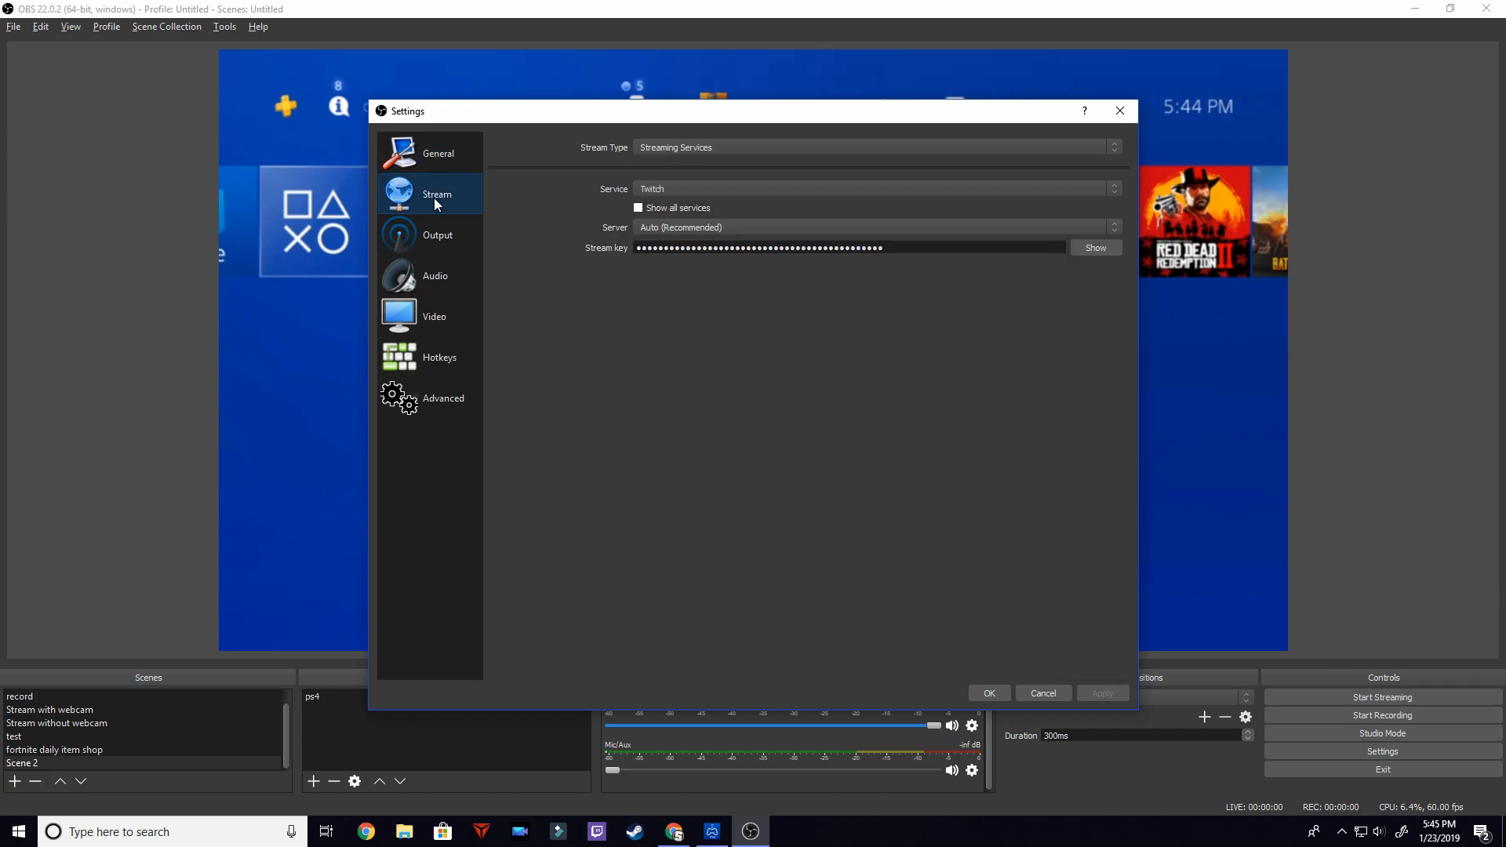
pyautogui.click(724, 189)
pyautogui.click(716, 203)
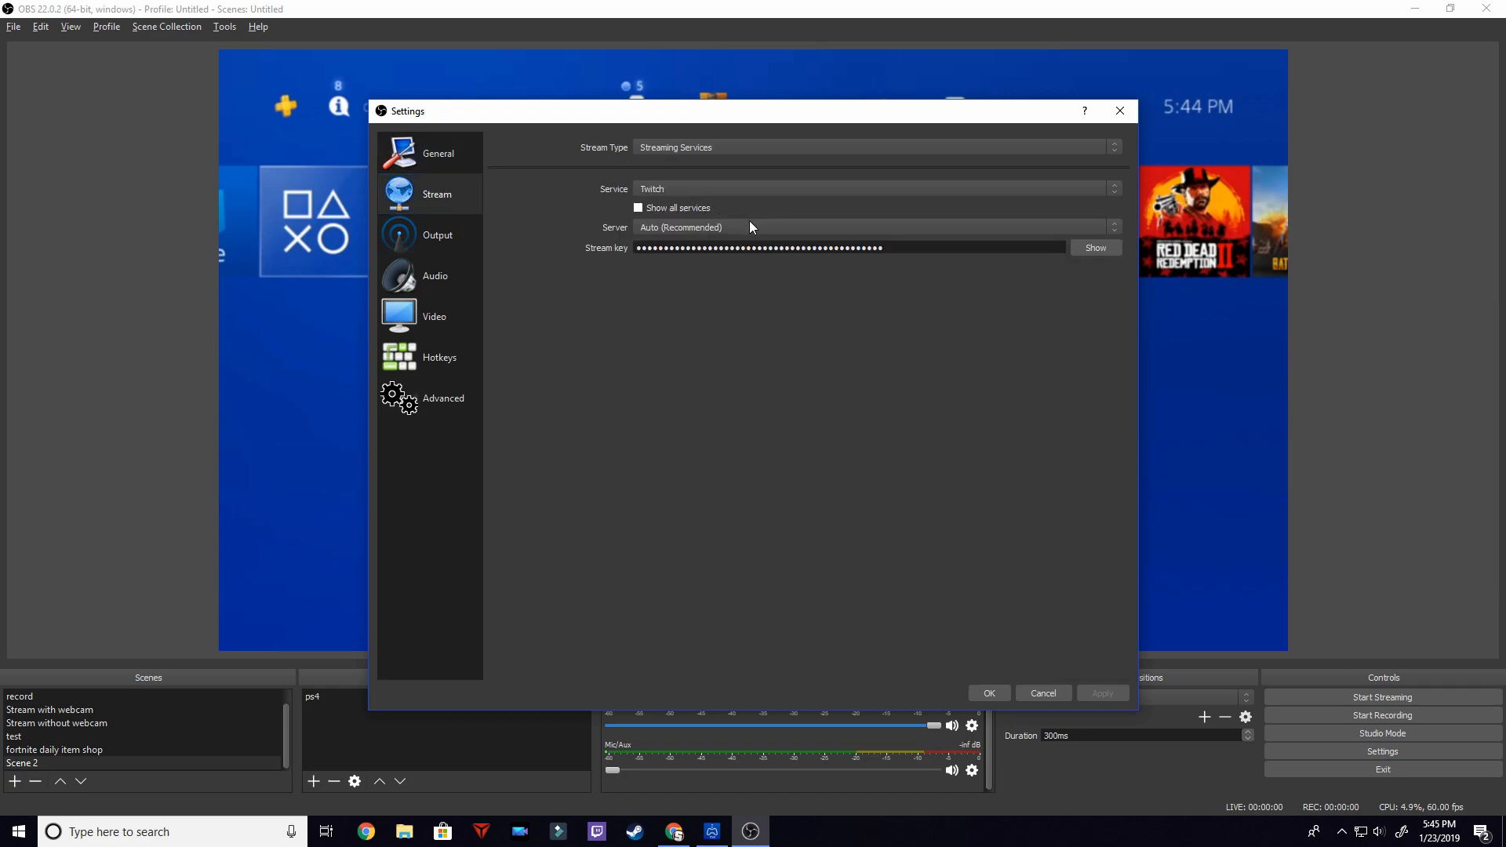
# Replace the stream key with the copied Twitch key and save the settings
pyautogui.doubleClick(935, 246)
pyautogui.rightClick(931, 246)
pyautogui.click(969, 335)
pyautogui.click(988, 692)
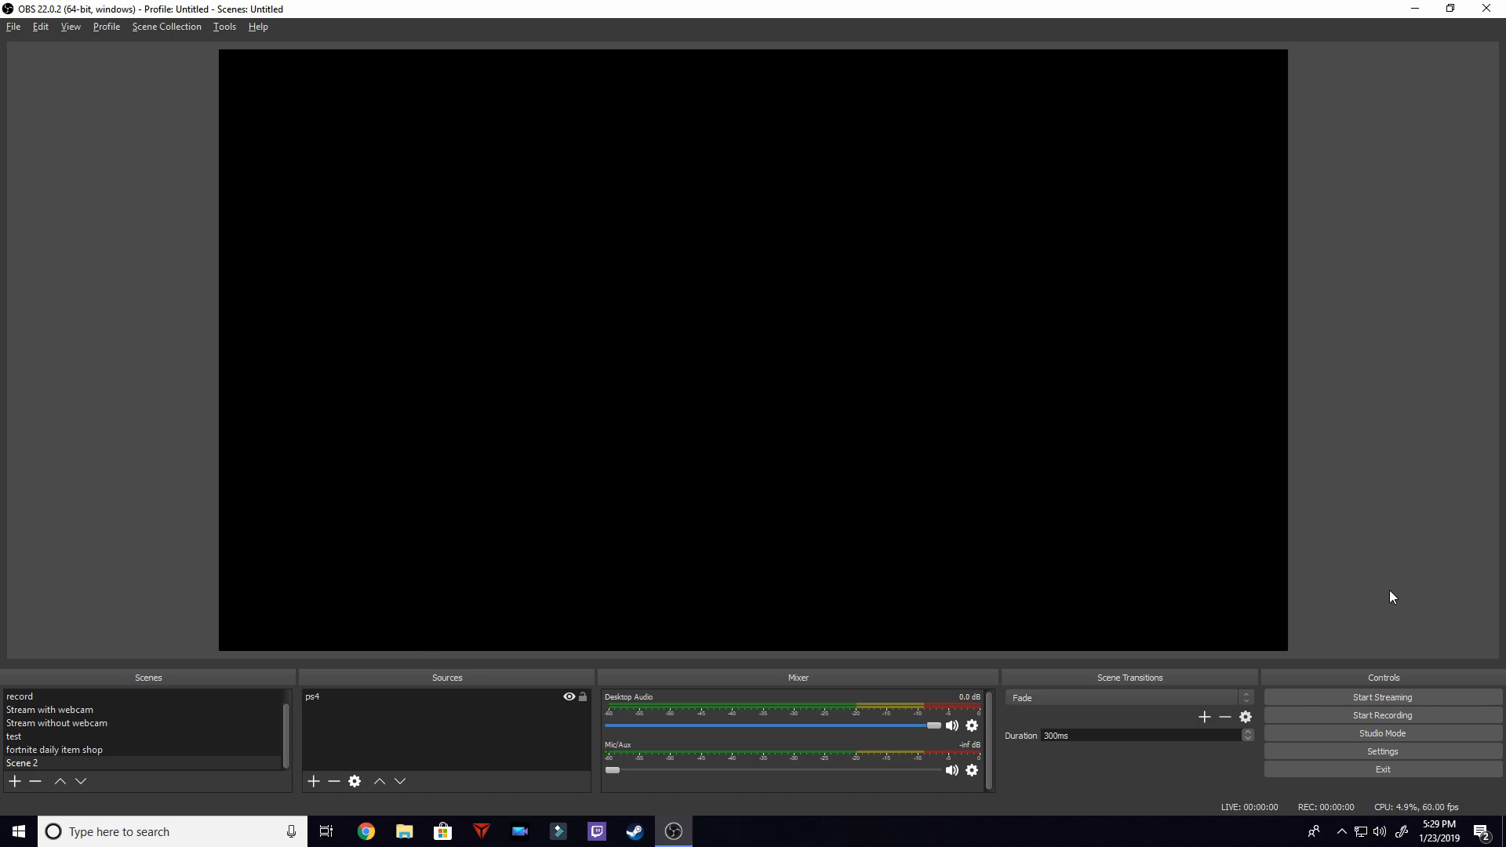
# Set the Mic/Auxiliary audio device to Microphone (Blue Snowball) in the audio settings and slightly lower the Mic/Aux volume in the mixer
pyautogui.click(1391, 755)
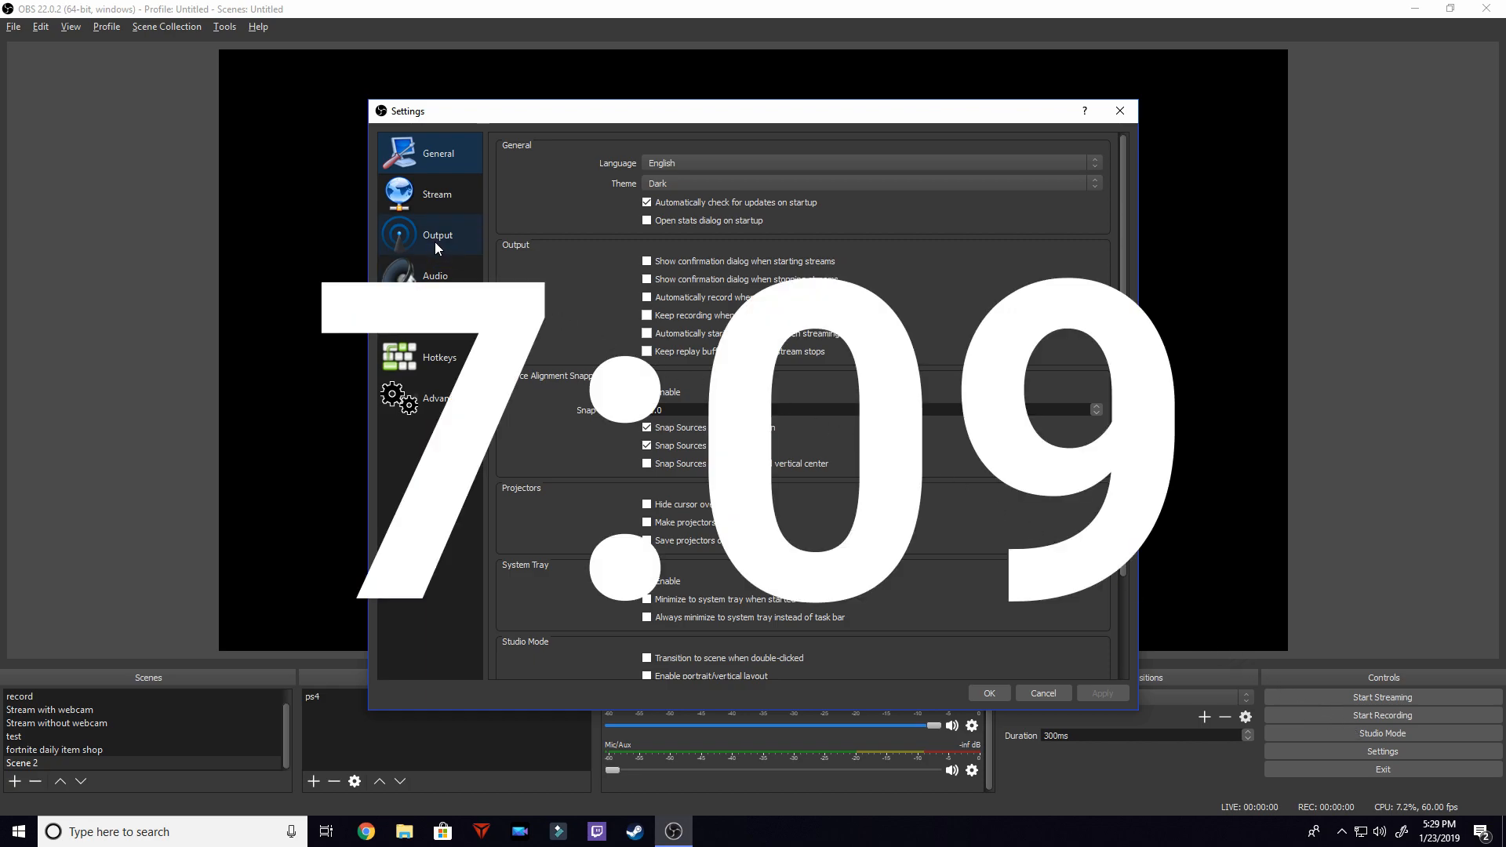
pyautogui.click(438, 276)
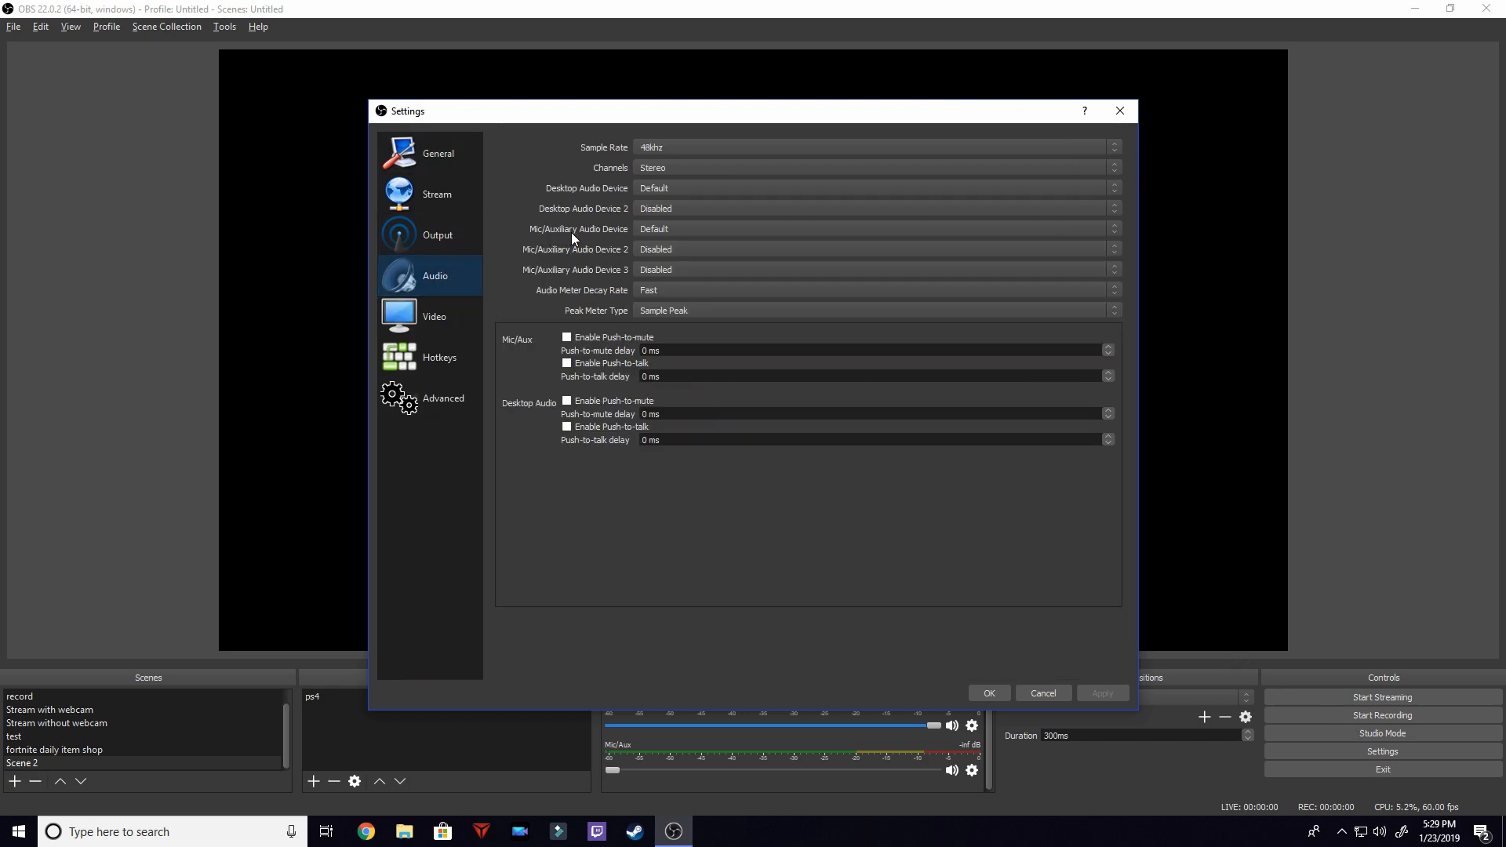
pyautogui.click(670, 229)
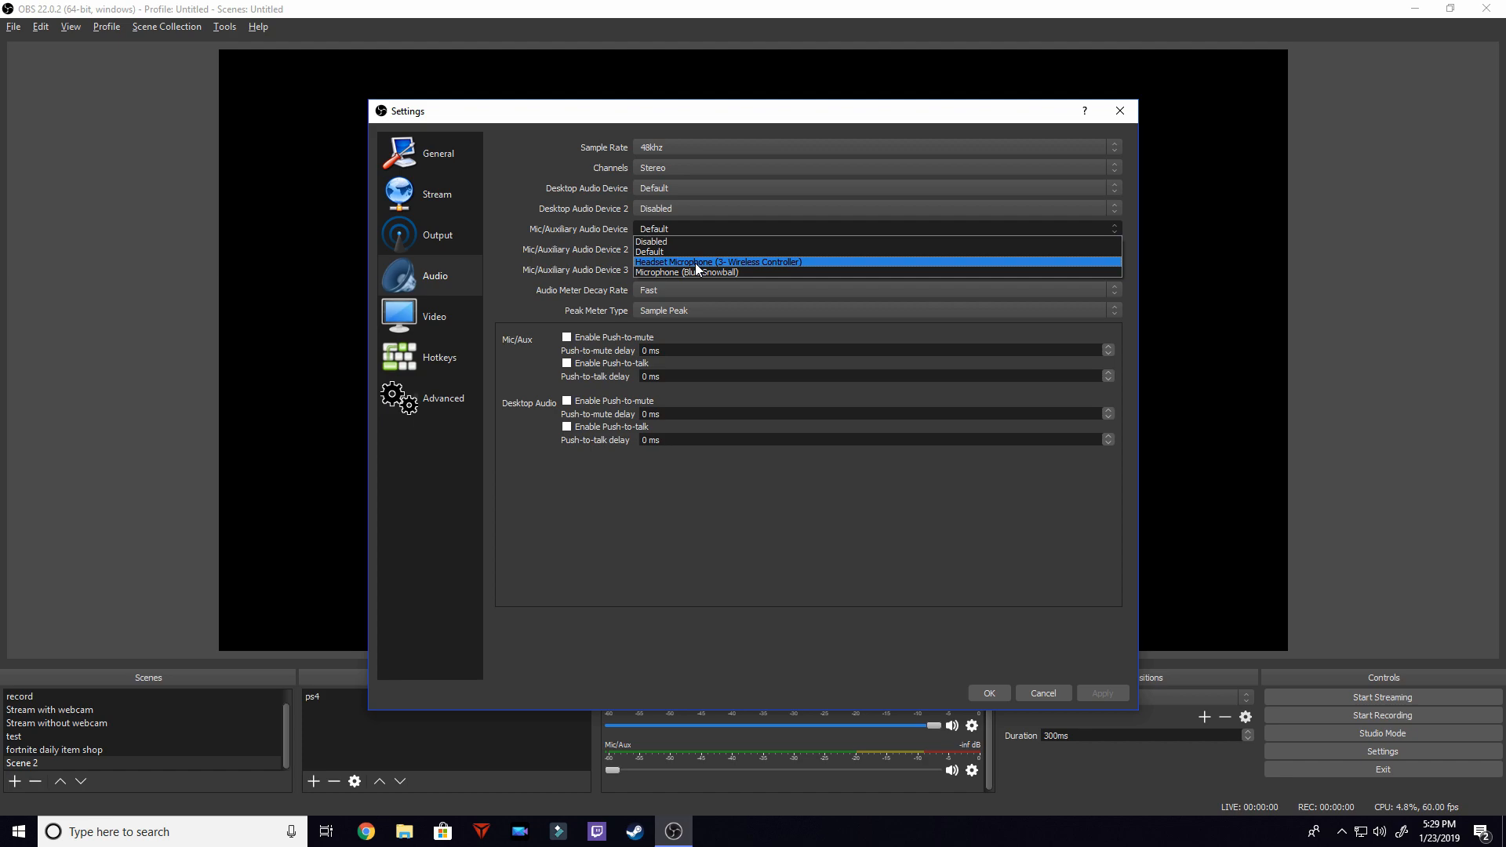
pyautogui.click(737, 273)
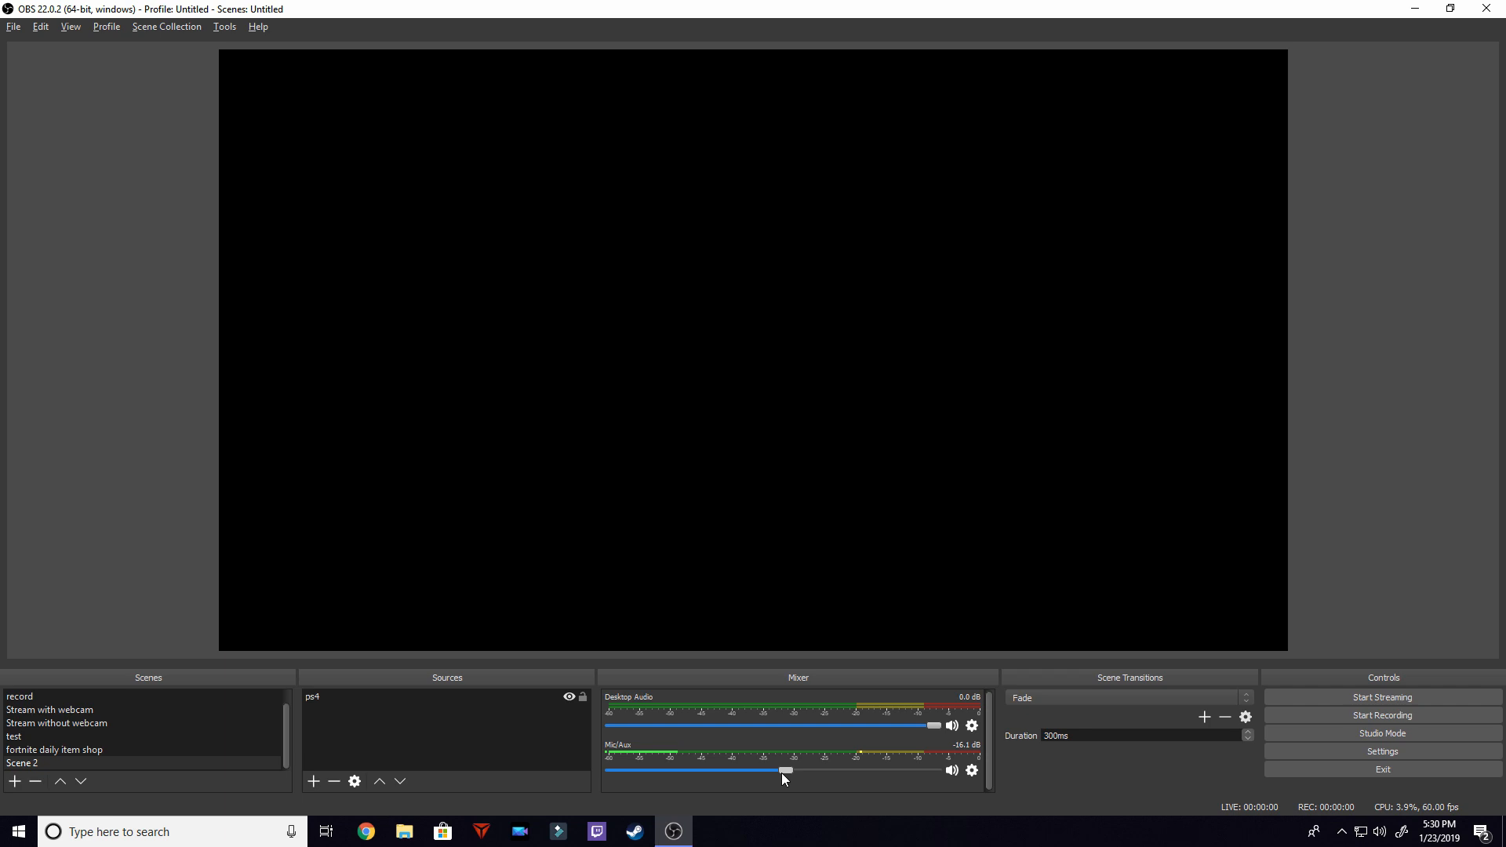
pyautogui.moveTo(785, 771)
pyautogui.mouseDown()
pyautogui.moveTo(945, 775)
pyautogui.moveTo(524, 759)
pyautogui.moveTo(777, 774)
pyautogui.mouseUp()
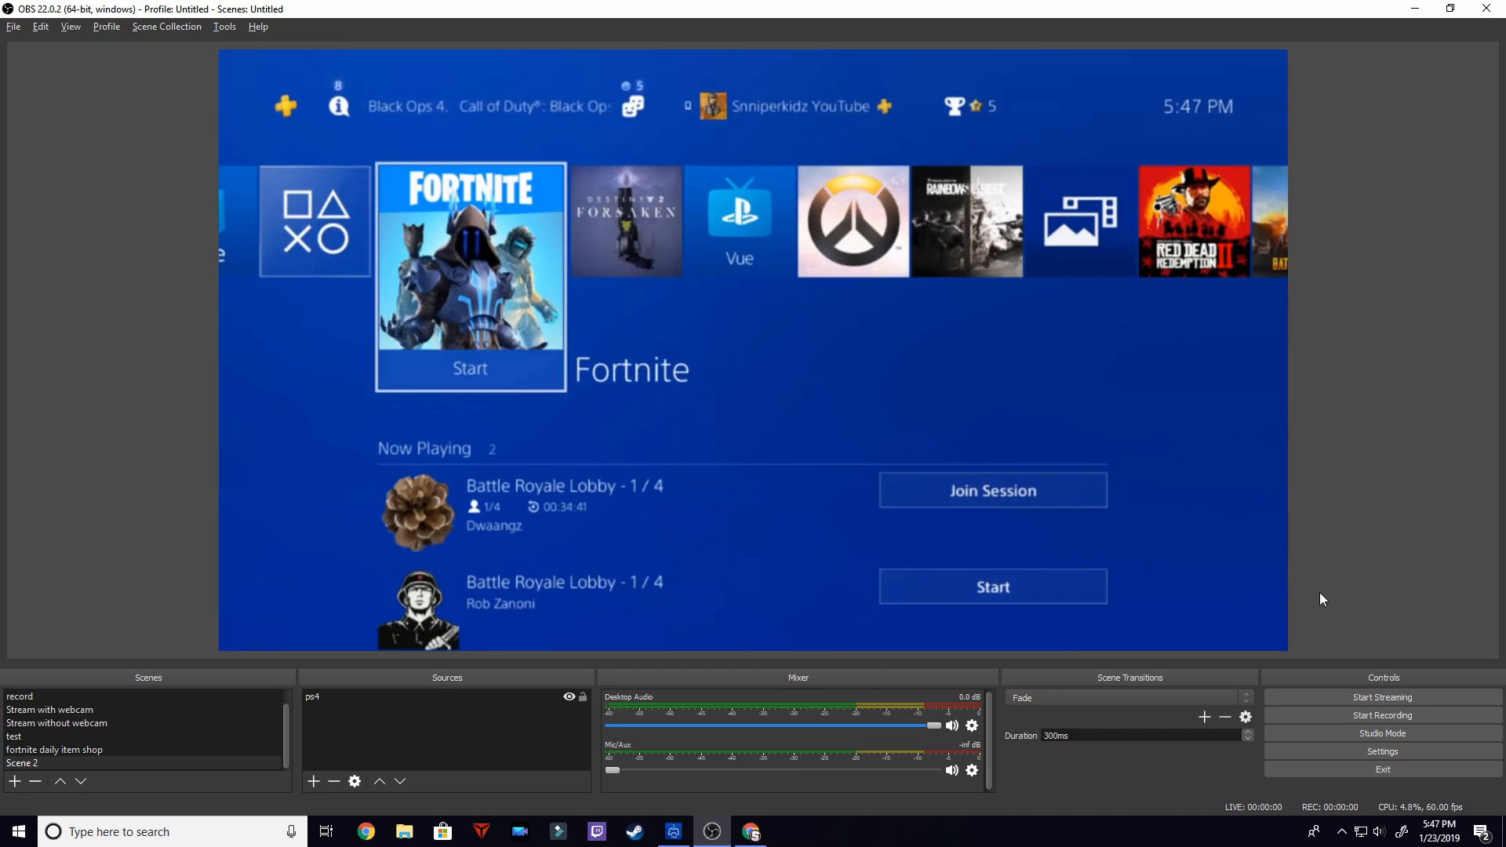
# Start streaming from OBS, switch to Chrome and reload the Twitch channel page
pyautogui.click(1396, 698)
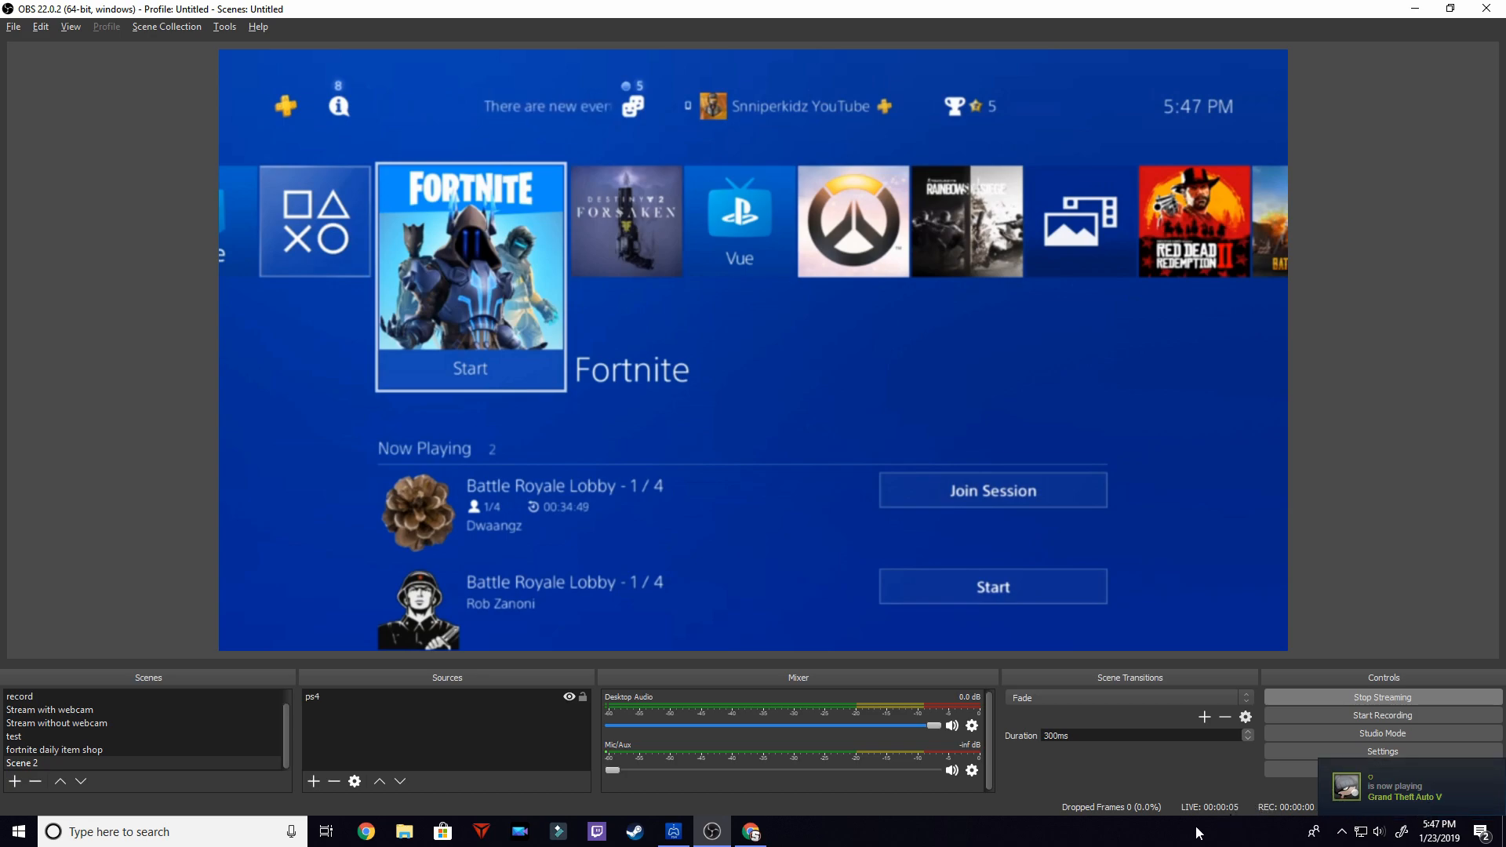
pyautogui.click(756, 838)
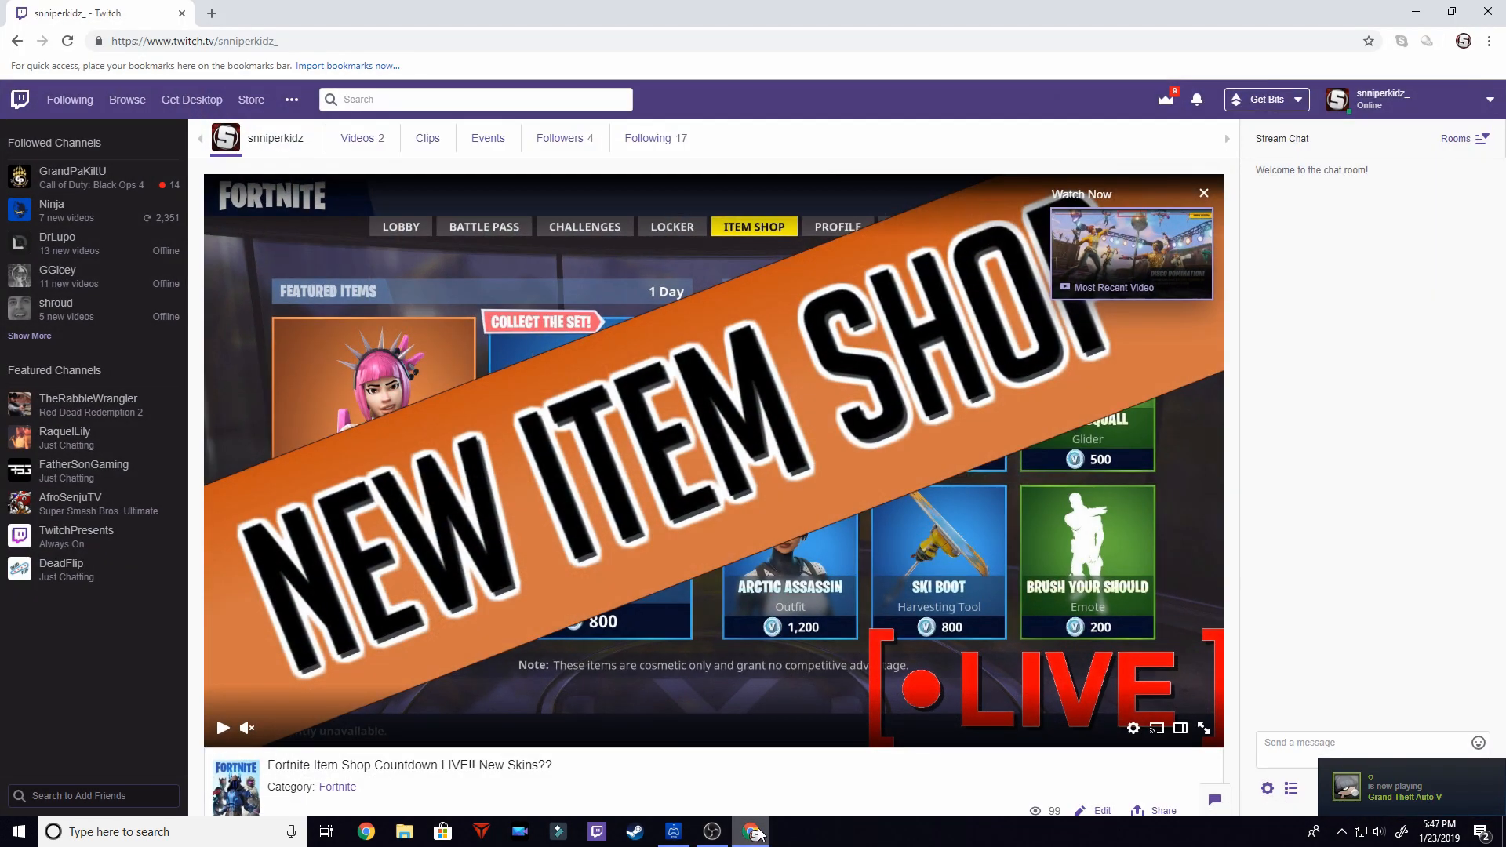
pyautogui.click(64, 40)
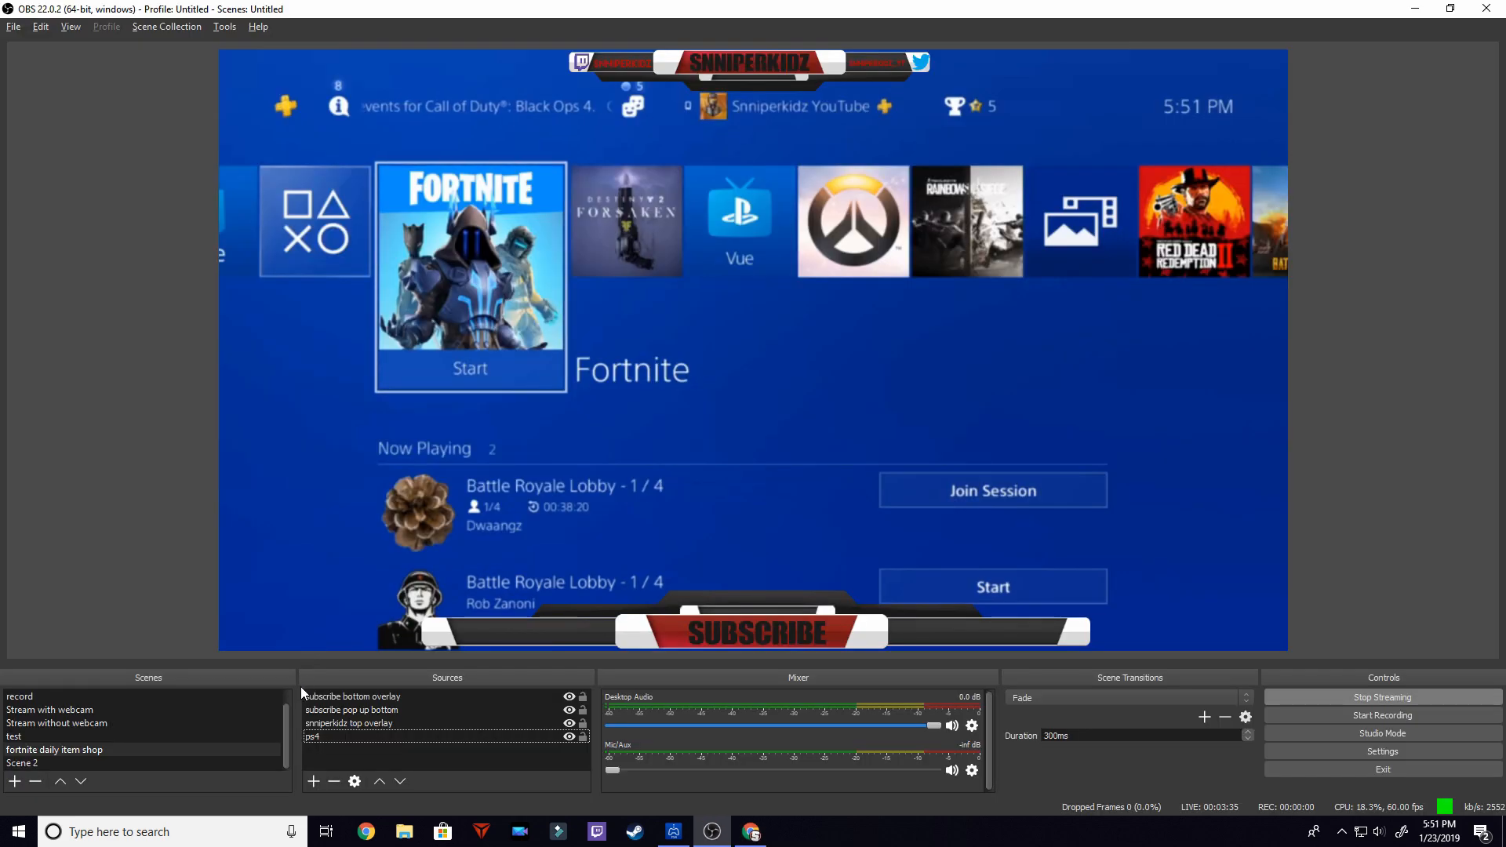
# Hide the "subscribe pop up bottom" source in OBS and switch to Chrome to check the live stream on the Twitch channel
pyautogui.click(569, 710)
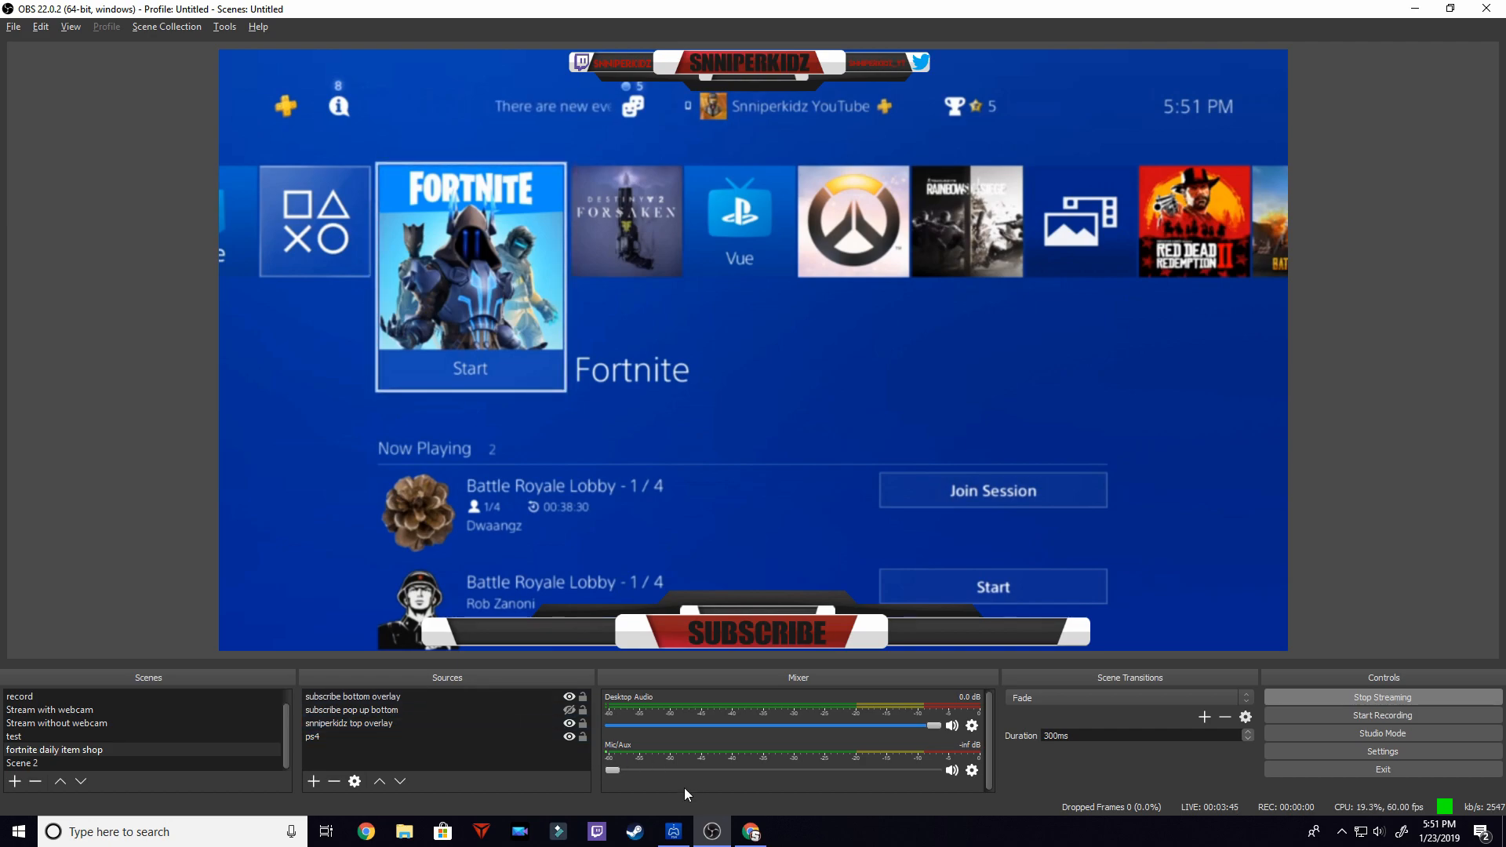
pyautogui.click(751, 832)
pyautogui.scroll(2, 642, 374)
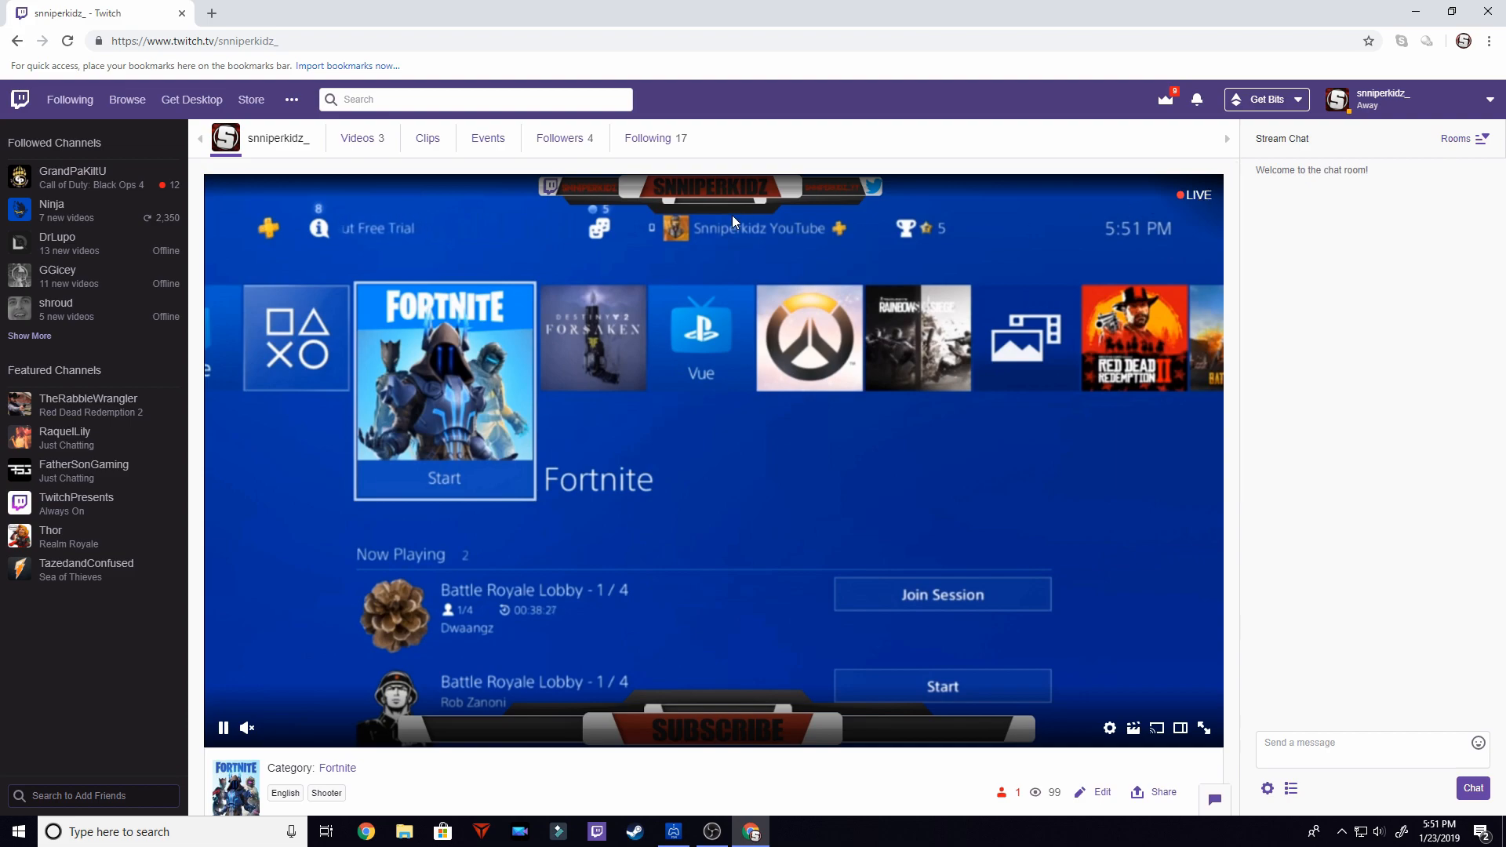